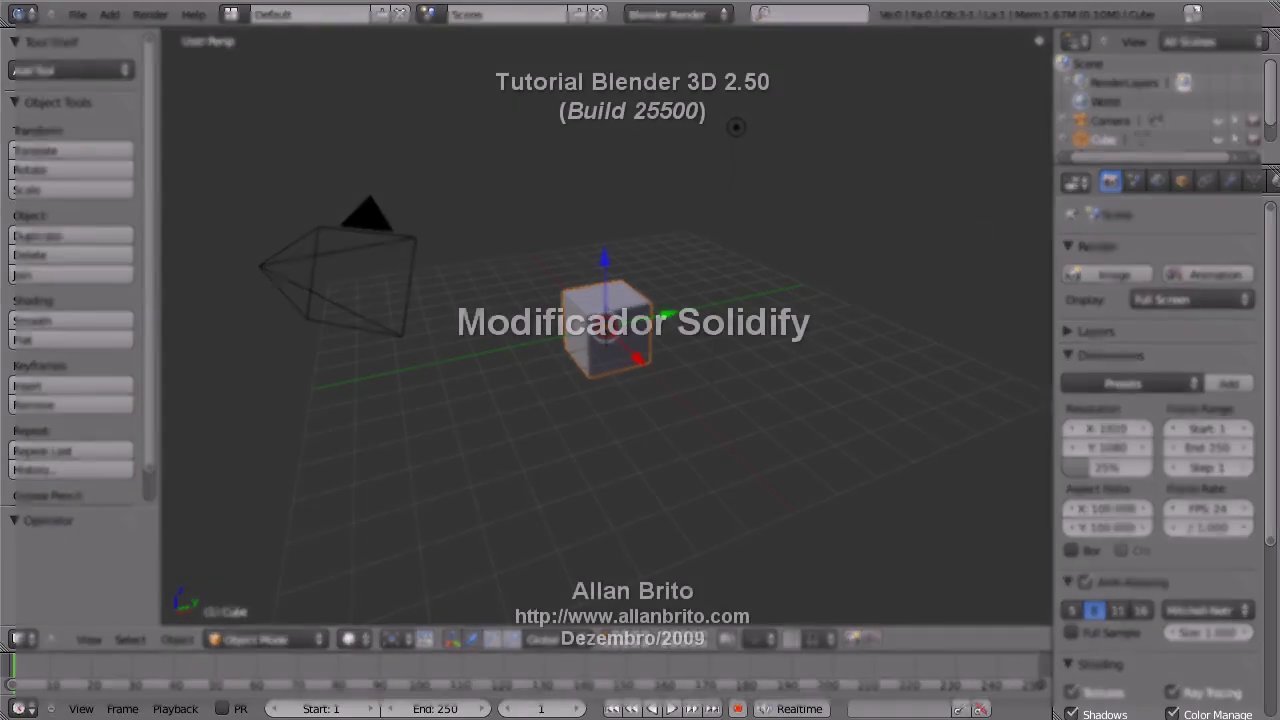
Replace the default cube with a plane mesh shifted 0.788 along X.
key("x")
left_click(808, 340)
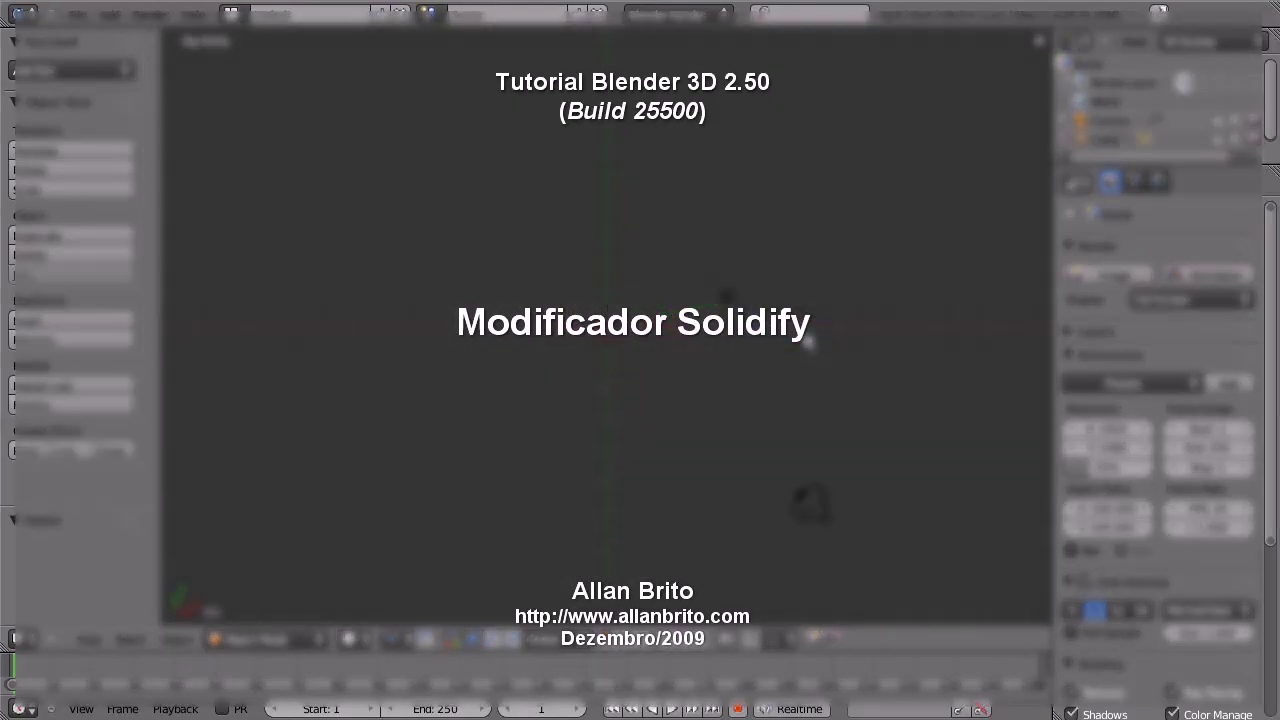
key("shift+a")
left_click(880, 335)
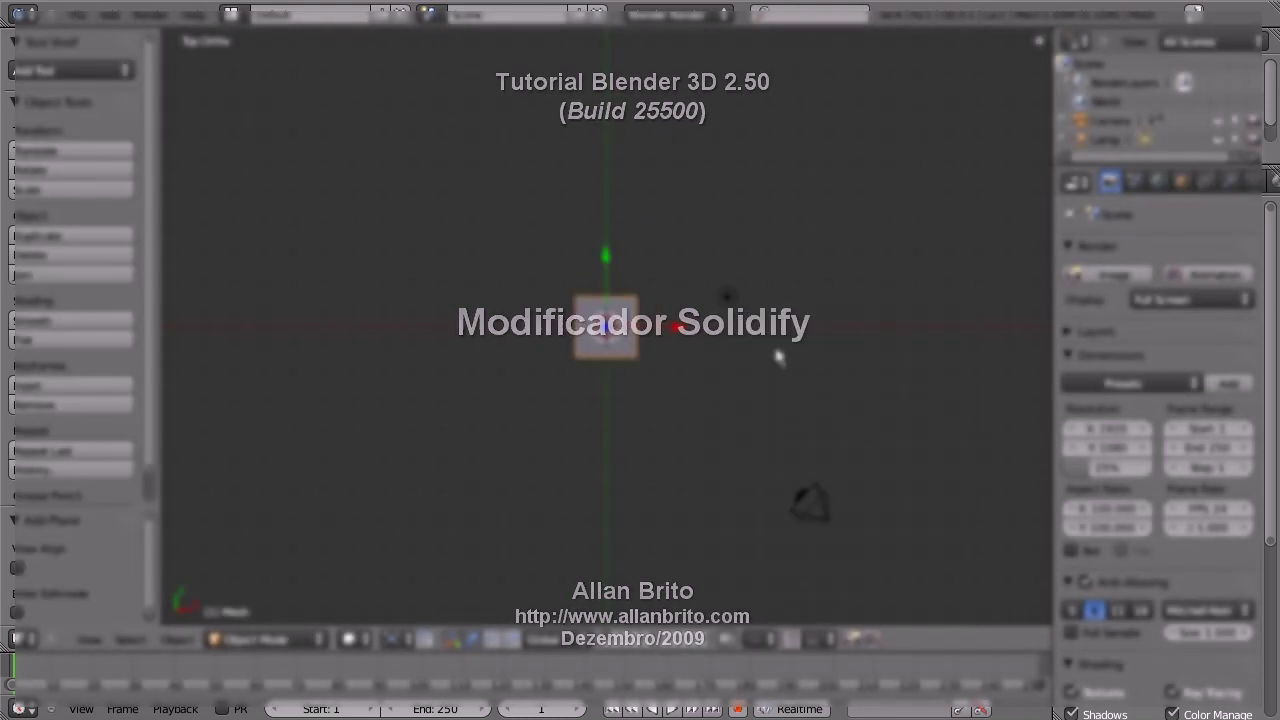
left_click_drag(665, 326, 731, 322)
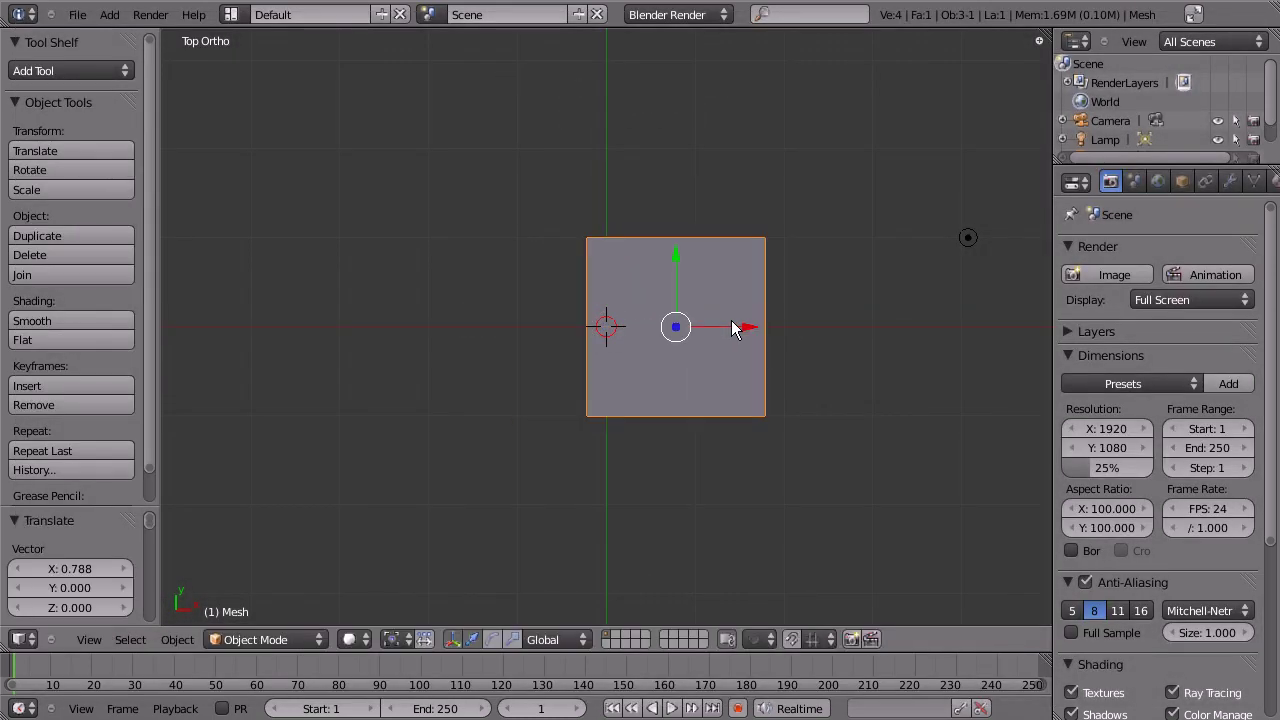
Reset the plane, move its mesh along X in Edit Mode, and switch to edge select.
key("ctrl+z")
key("Tab")
key("g")
key("x")
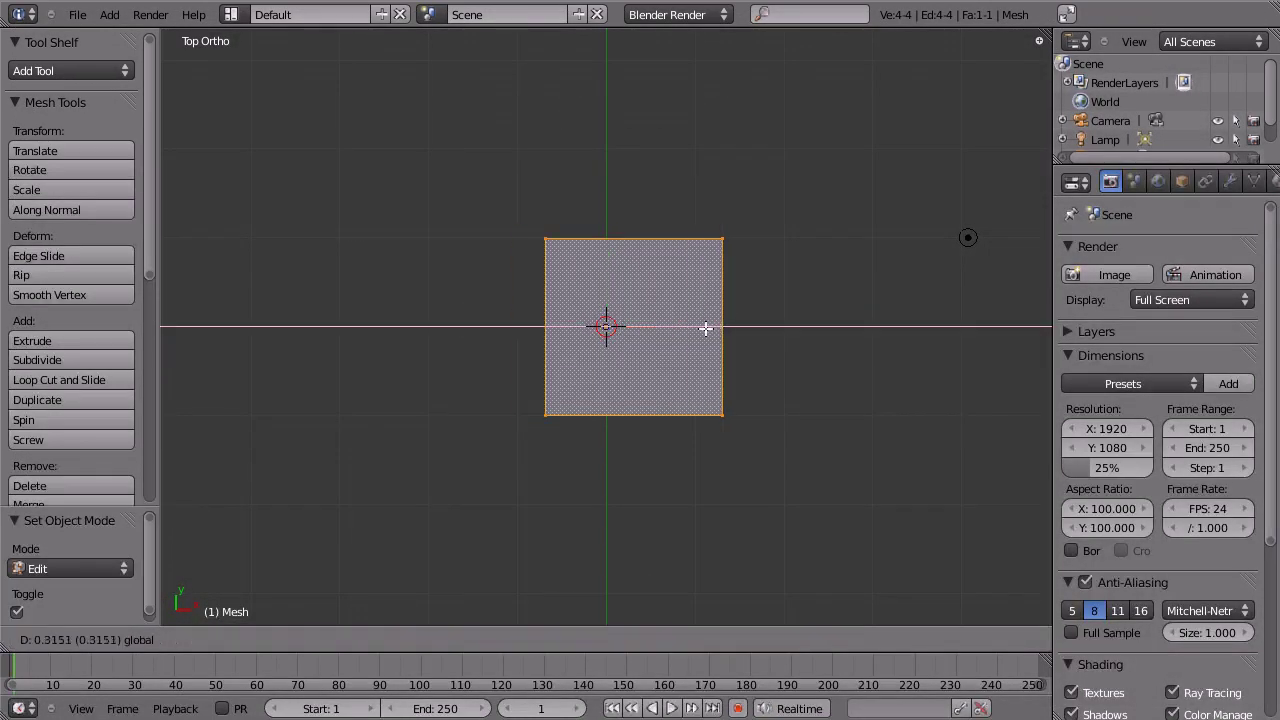
left_click(762, 332)
scroll(760, 394, "down", 7)
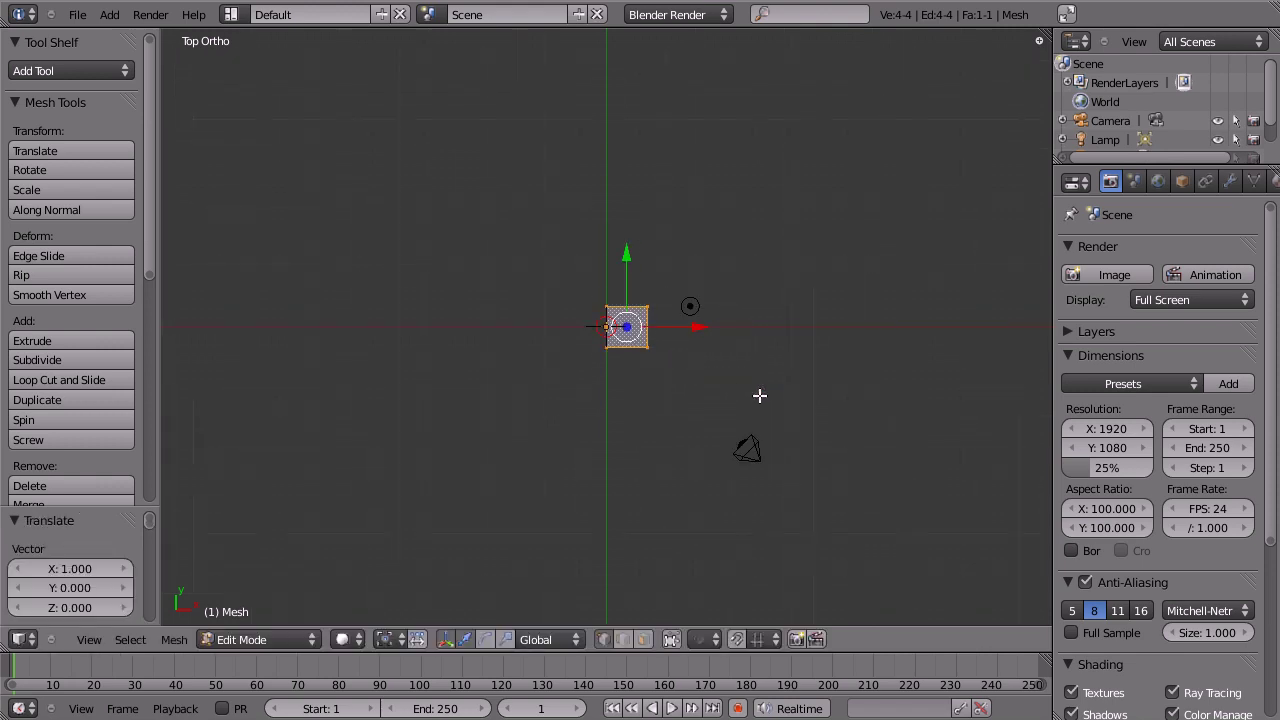
middle_click_drag(760, 394, 523, 374, "shift")
key("ctrl+Tab")
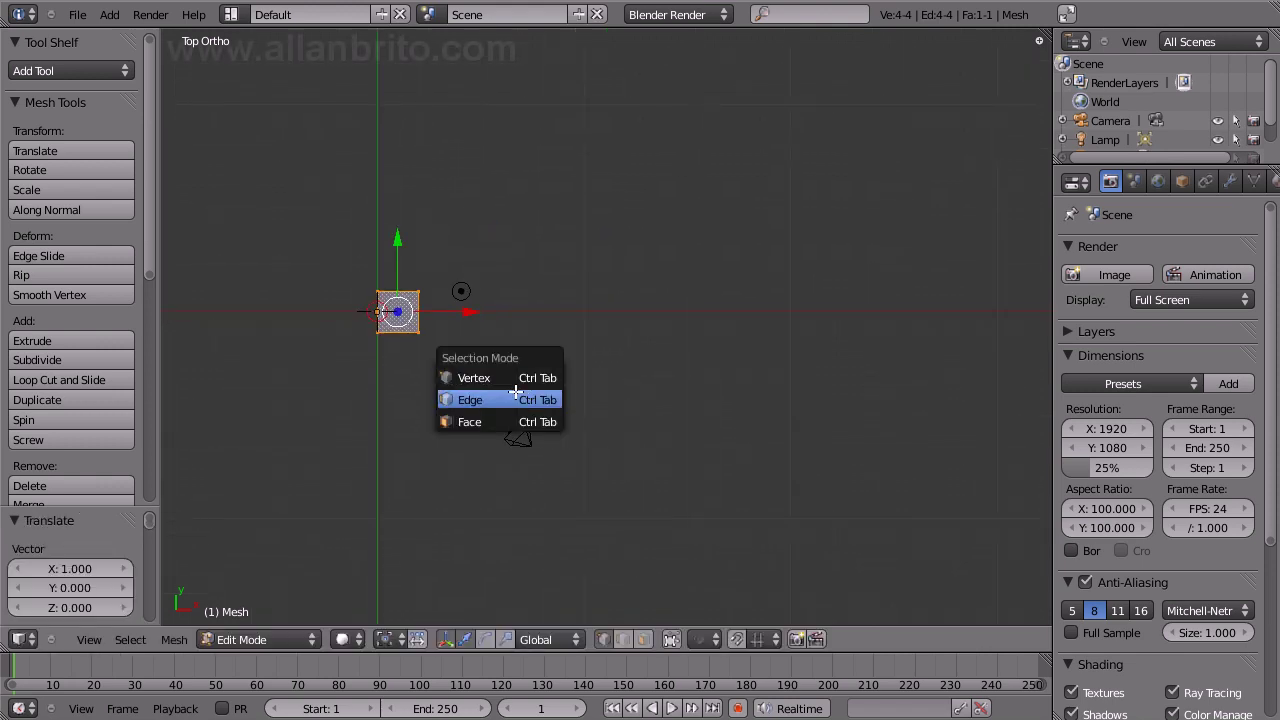
left_click(515, 400)
Move the plane's right edge 20 units along X.
right_click(428, 311)
type("gx")
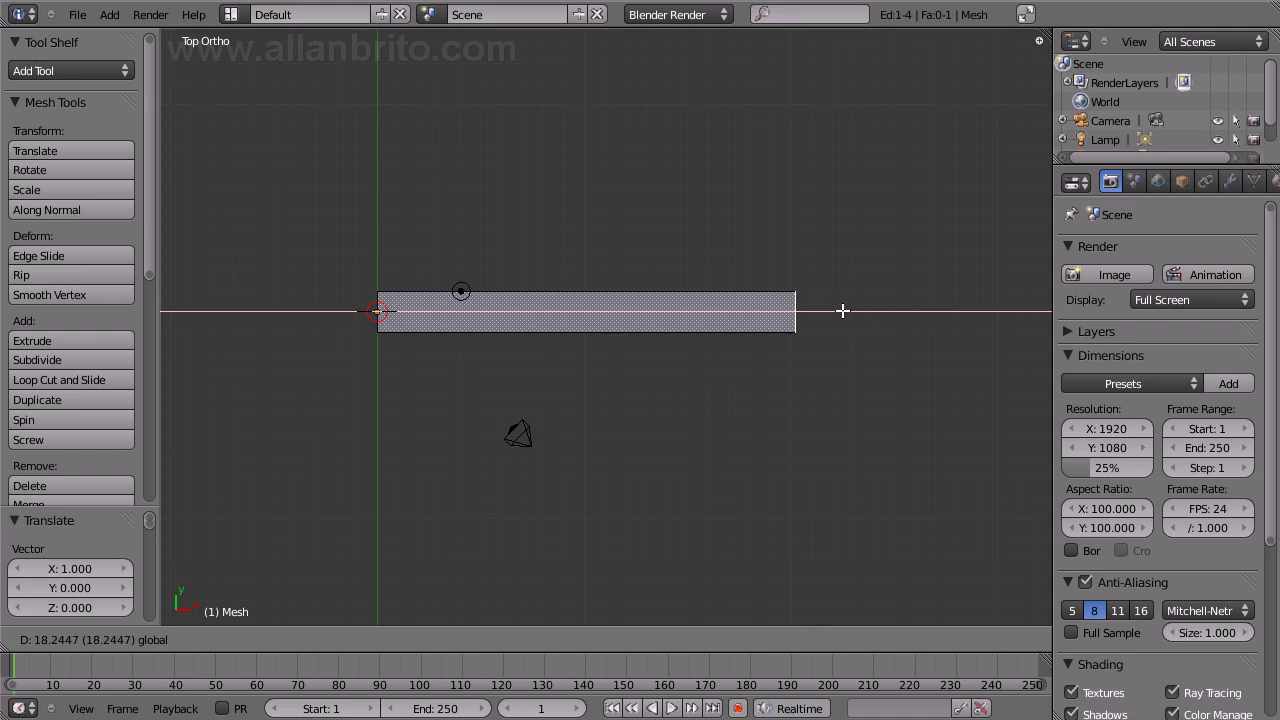
type("20")
key("Return")
scroll(849, 331, "down", 1)
scroll(806, 334, "down", 3)
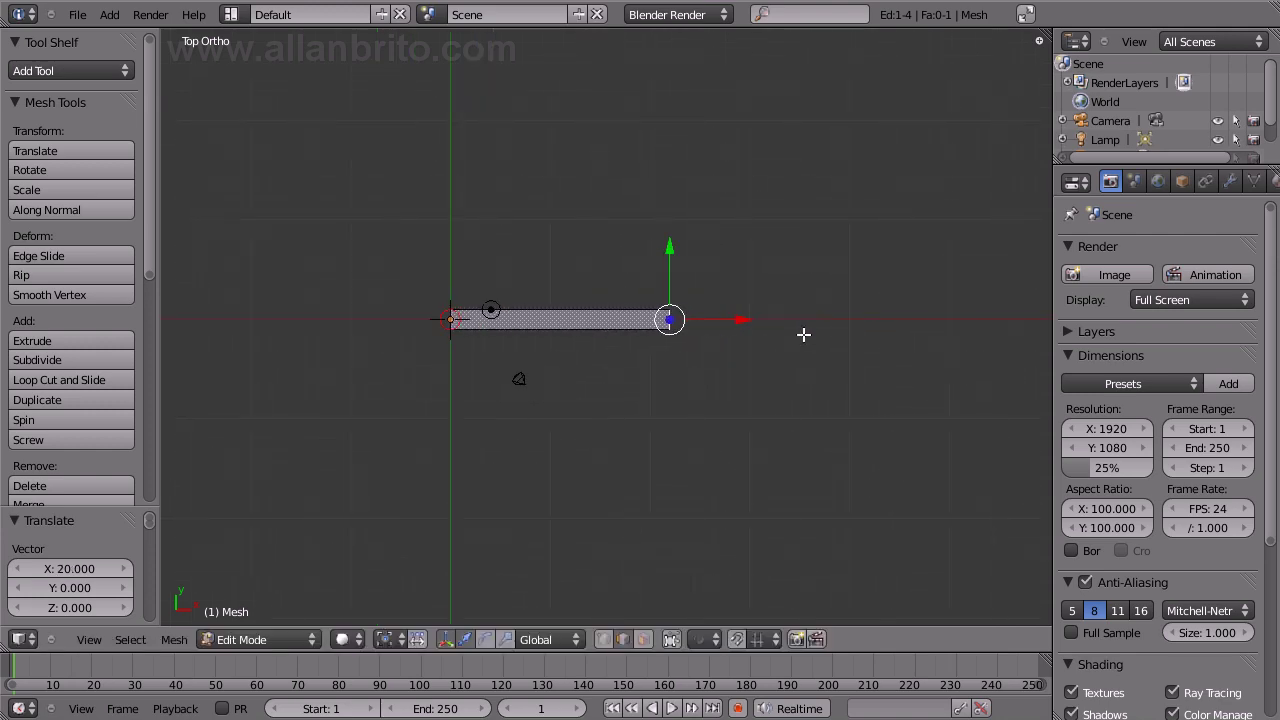
middle_click_drag(806, 334, 606, 337, "shift")
Extrude the edge 4 units along X, then 29 units along Y.
type("e")
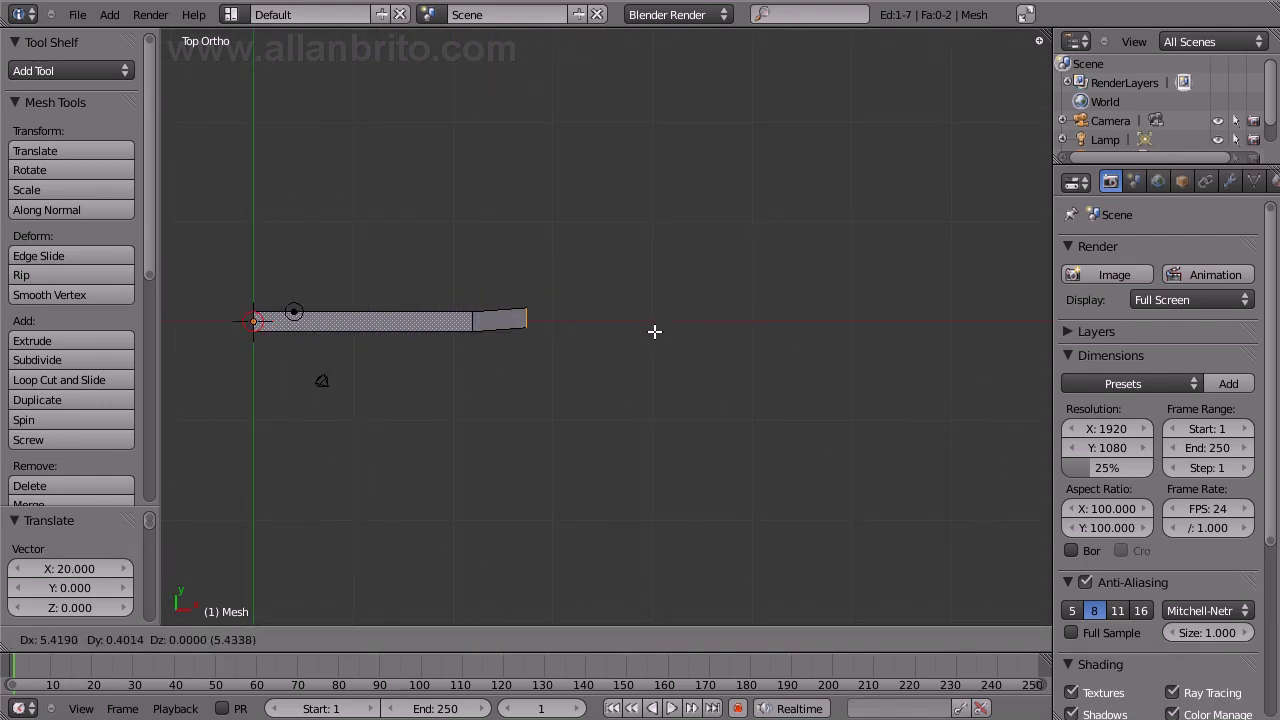
type("x3")
key("BackSpace")
type("4")
key("Return")
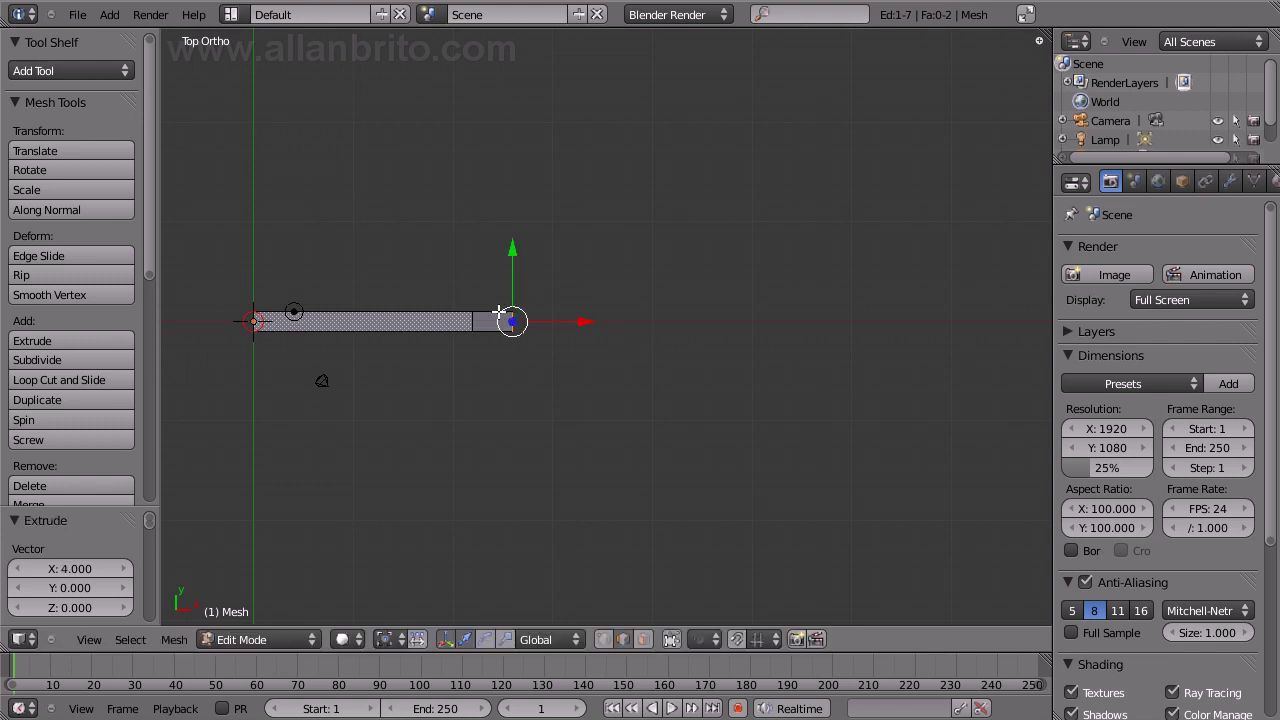
type("ey29")
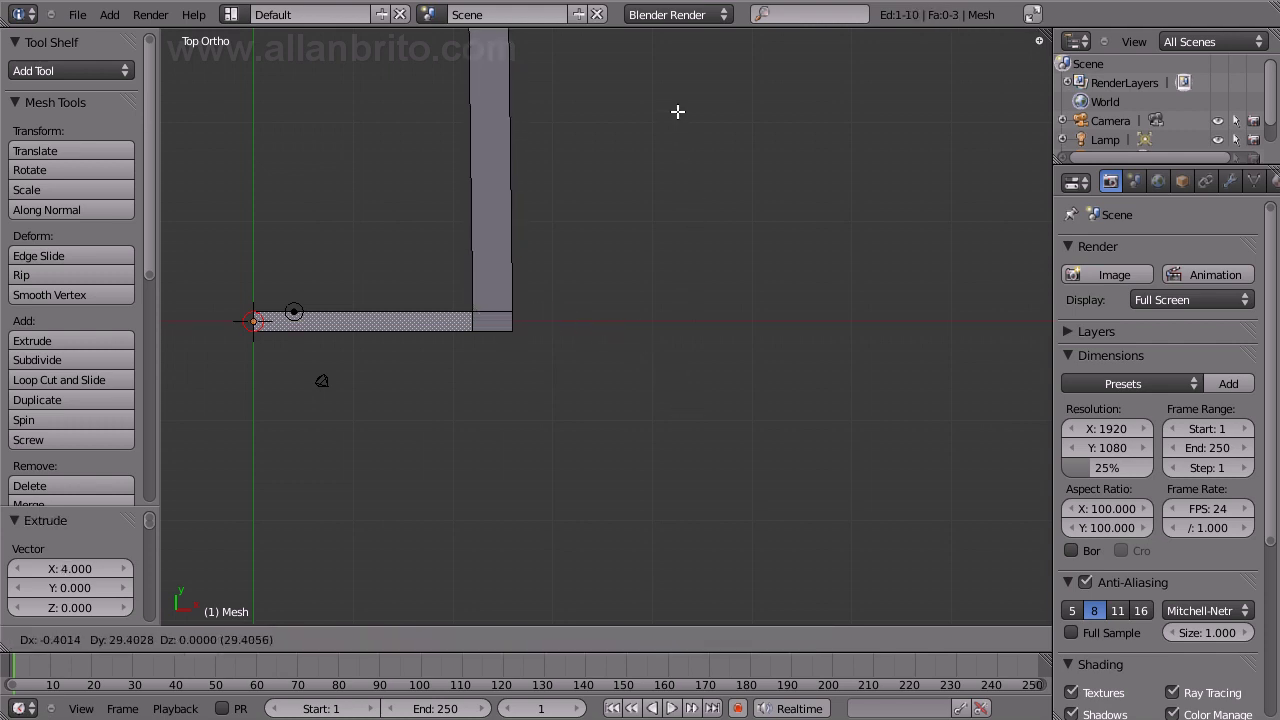
key("Return")
Raise the top edge 20 units along Y and extrude the bottom edge 10 units down.
scroll(621, 250, "down", 5)
middle_click_drag(621, 250, 574, 323, "shift")
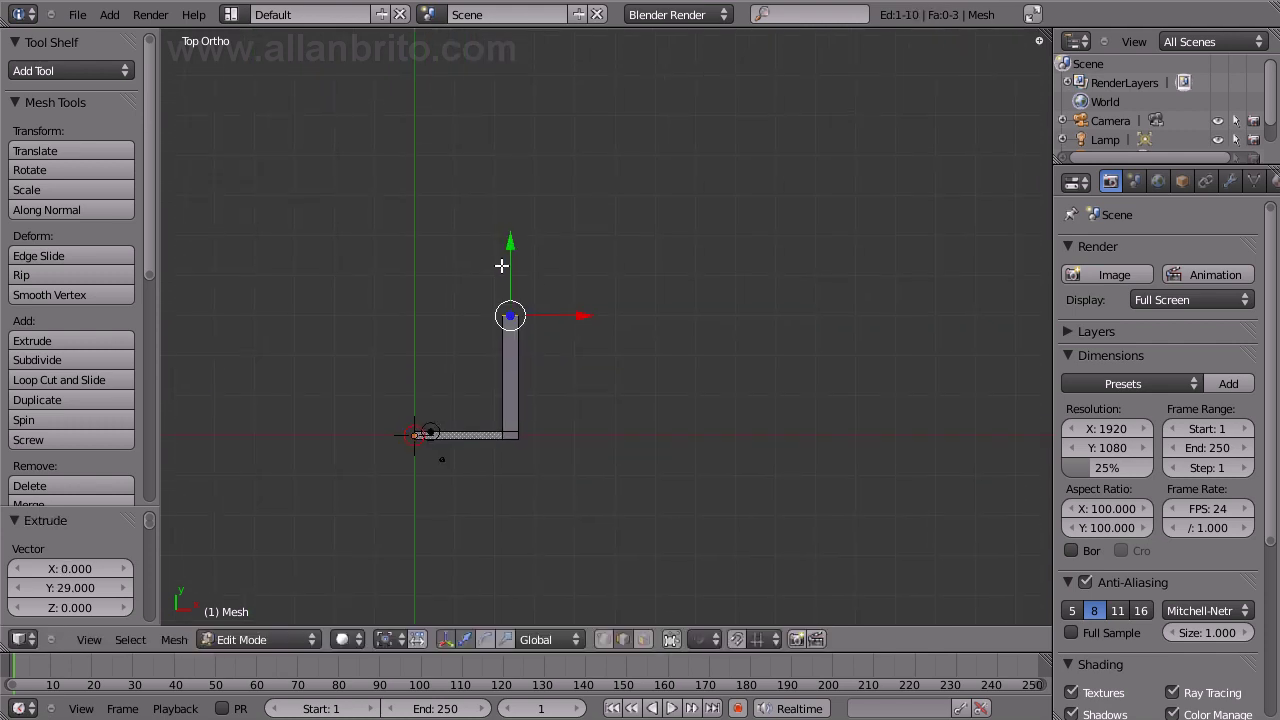
key("g")
key("y")
key("Return")
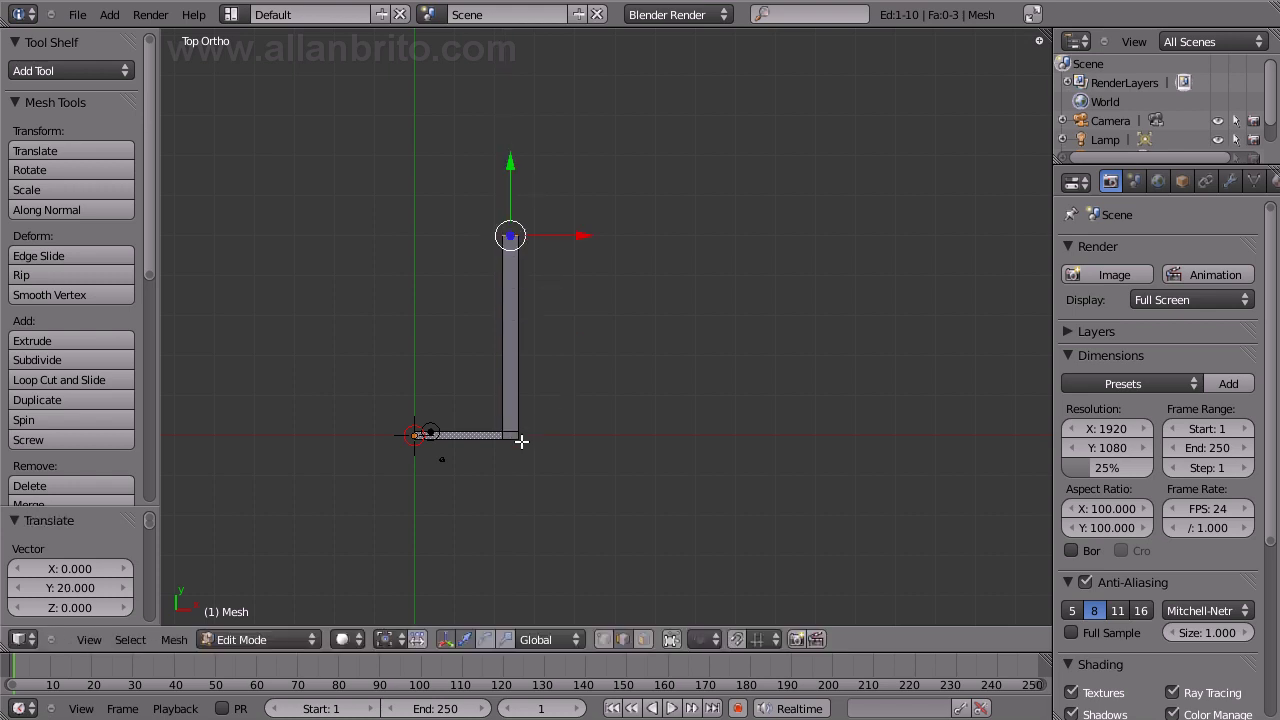
right_click(510, 437)
type("e")
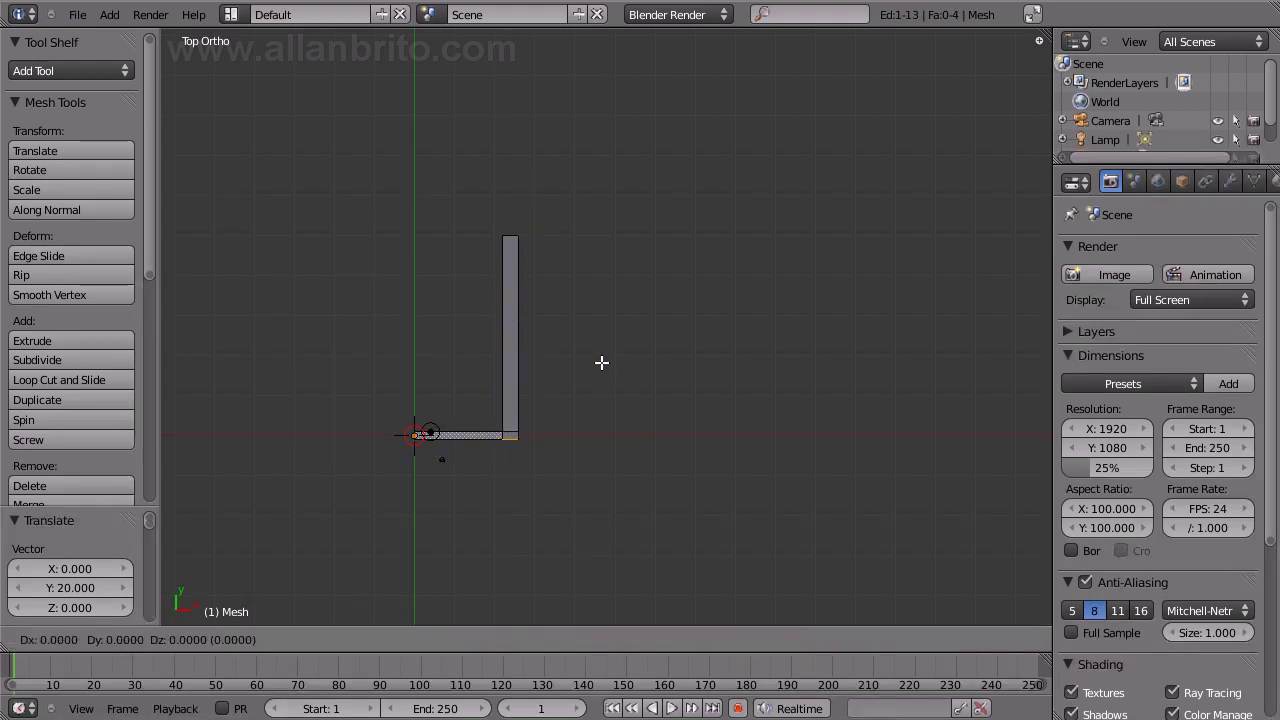
type("y-10")
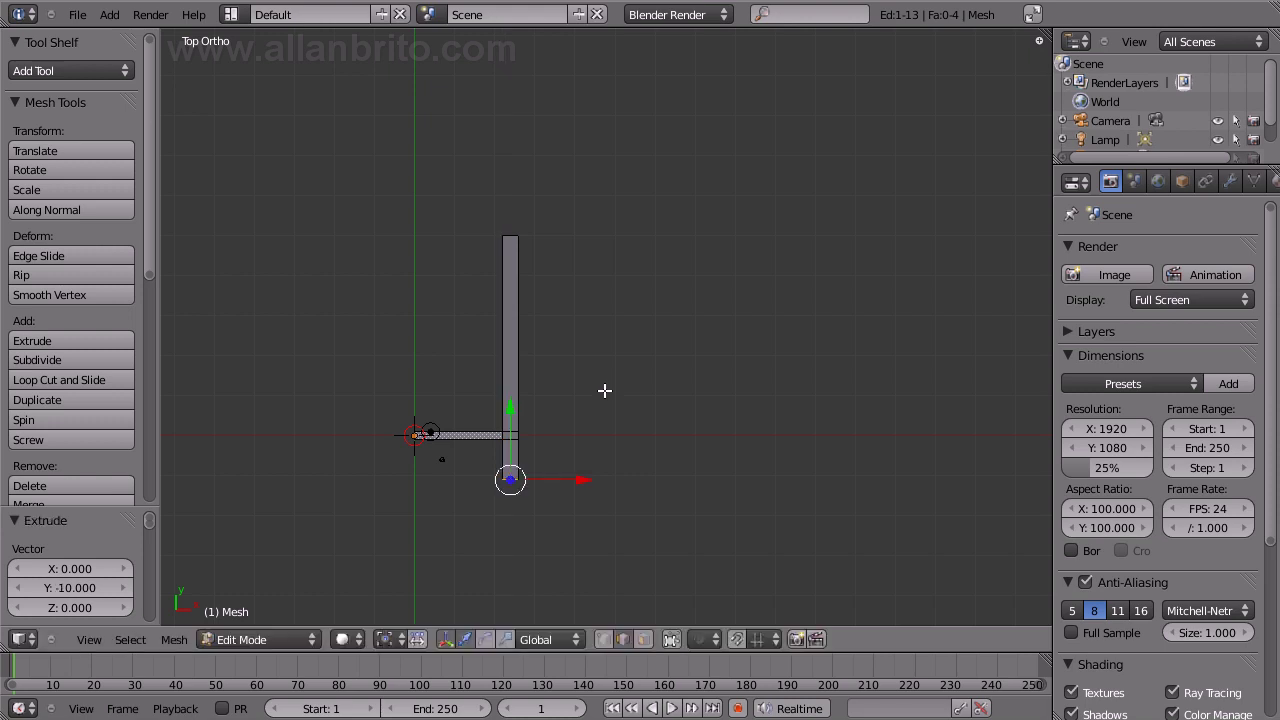
key("Return")
Snap the strip mesh to the 3D cursor and add a second plane.
key("Tab")
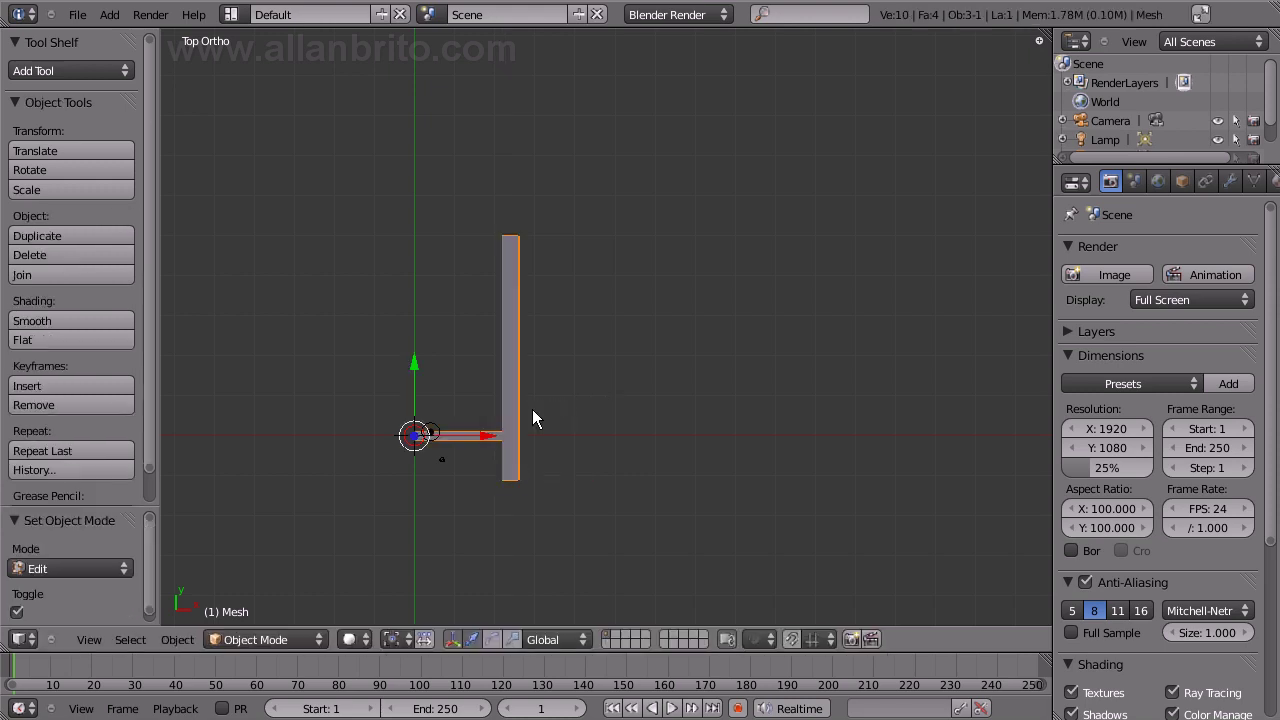
key("shift+s")
left_click(543, 431)
key("shift+a")
left_click(714, 426)
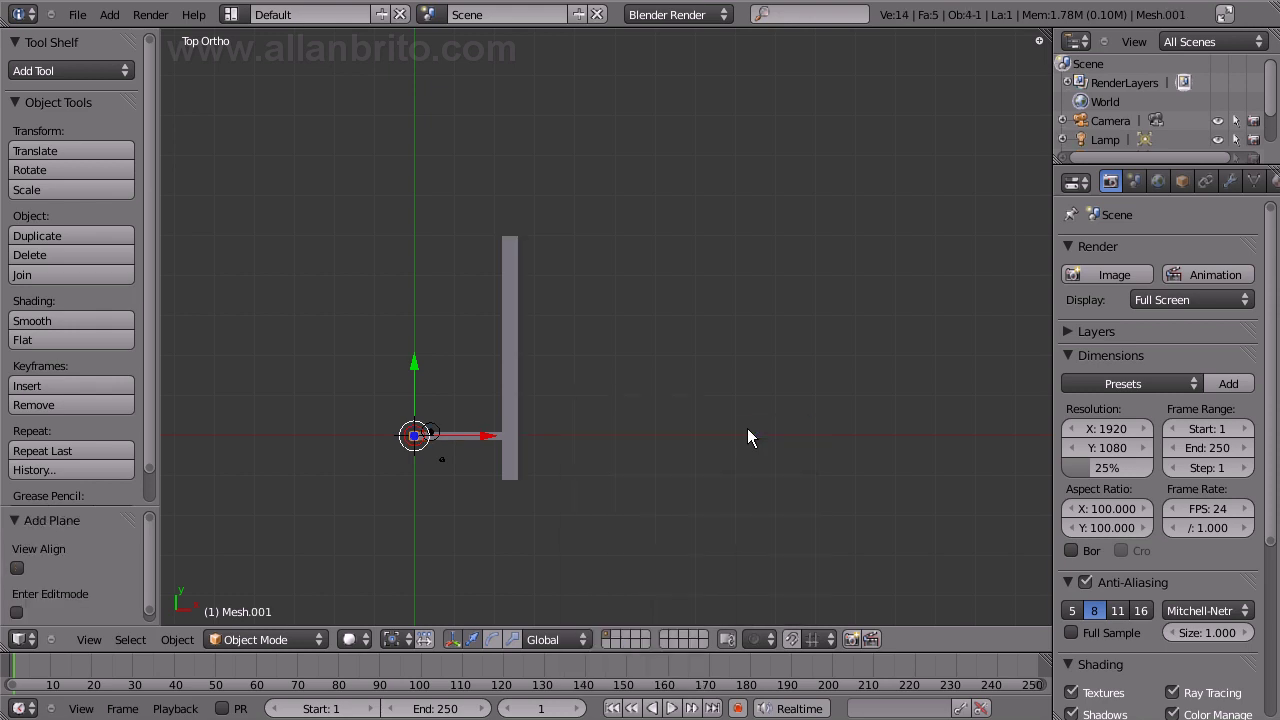
scroll(434, 466, "up", 2)
scroll(434, 457, "up", 4)
middle_click_drag(383, 440, 541, 336, "shift")
scroll(541, 336, "up", 2)
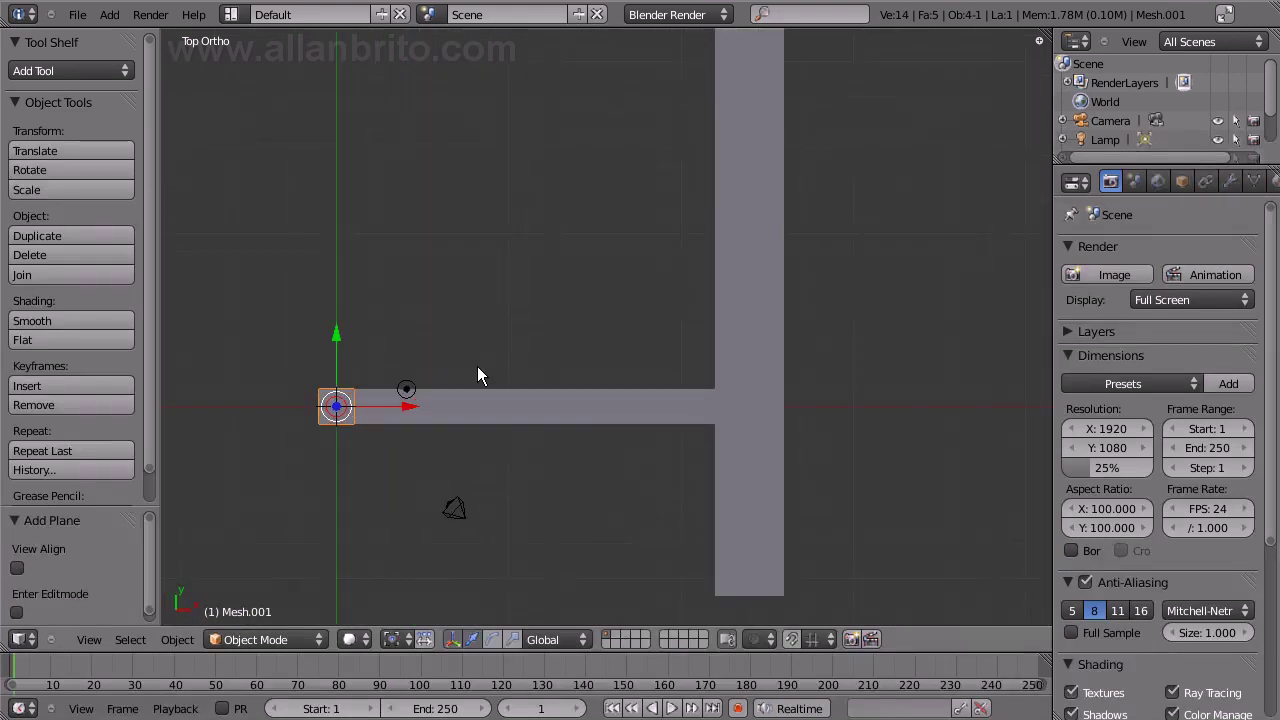
Move the new plane along X and stretch its right edge to the vertical strip.
key("Tab")
key("g")
key("x")
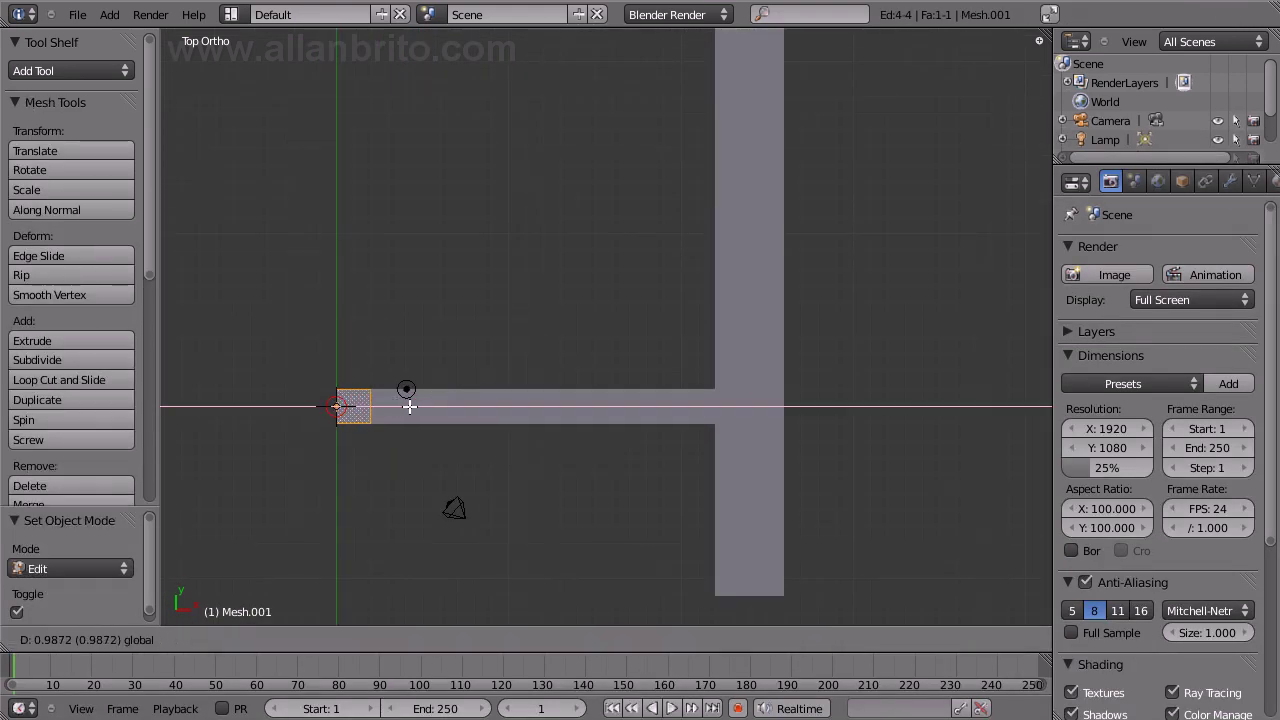
left_click(409, 406)
right_click(371, 404)
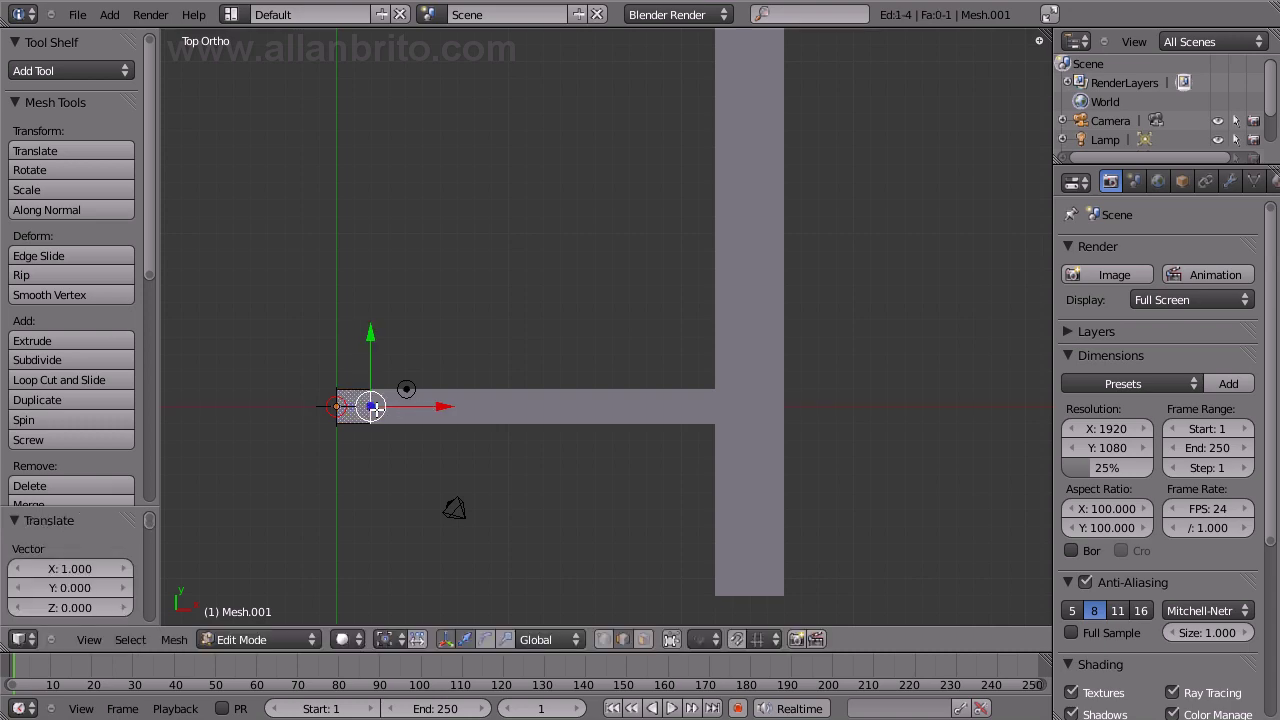
key("g")
key("x")
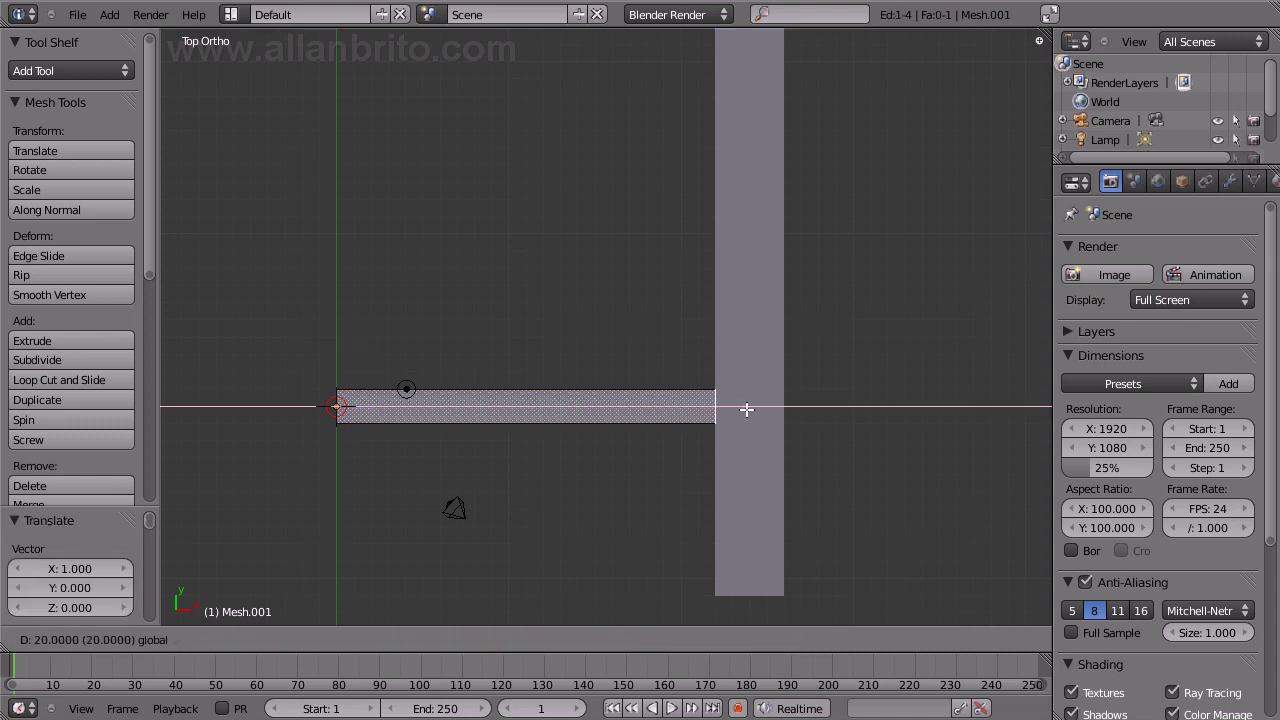
left_click(746, 406)
Lower the new plane's bottom edge 10 units and raise its top edge 39 units.
right_click(566, 421)
key("g")
key("y")
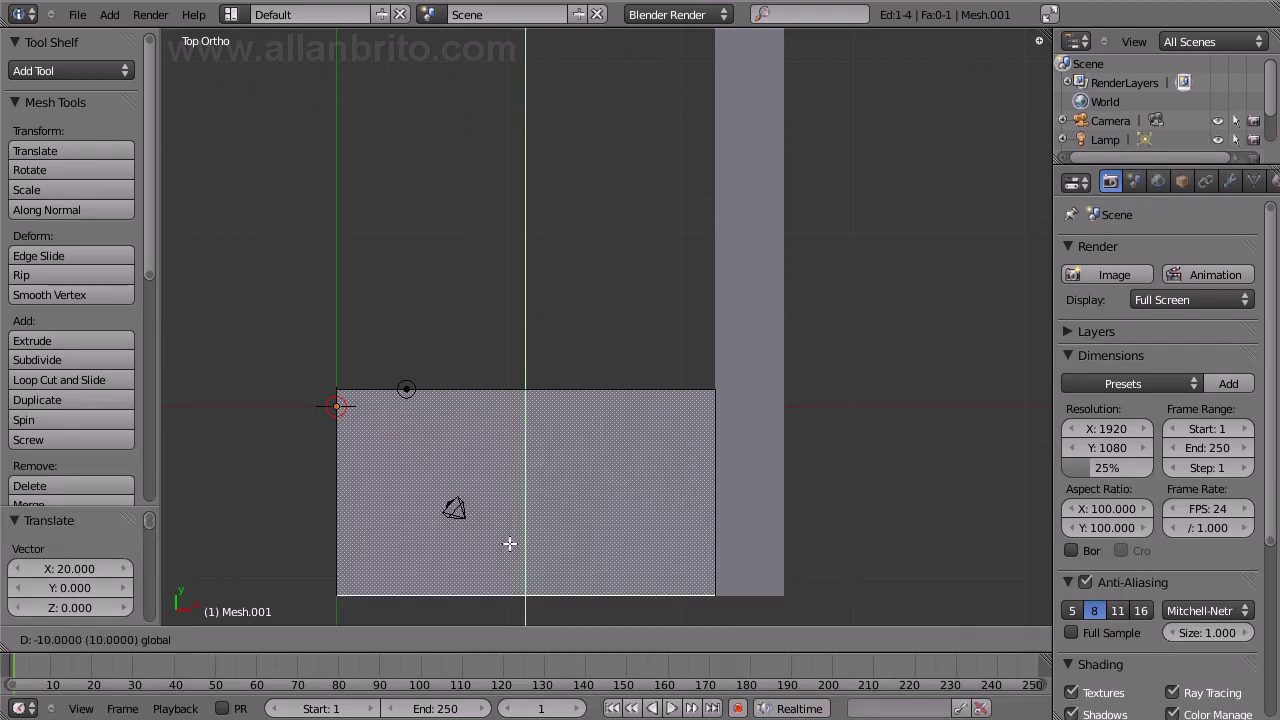
left_click(509, 541)
scroll(522, 409, "down", 5)
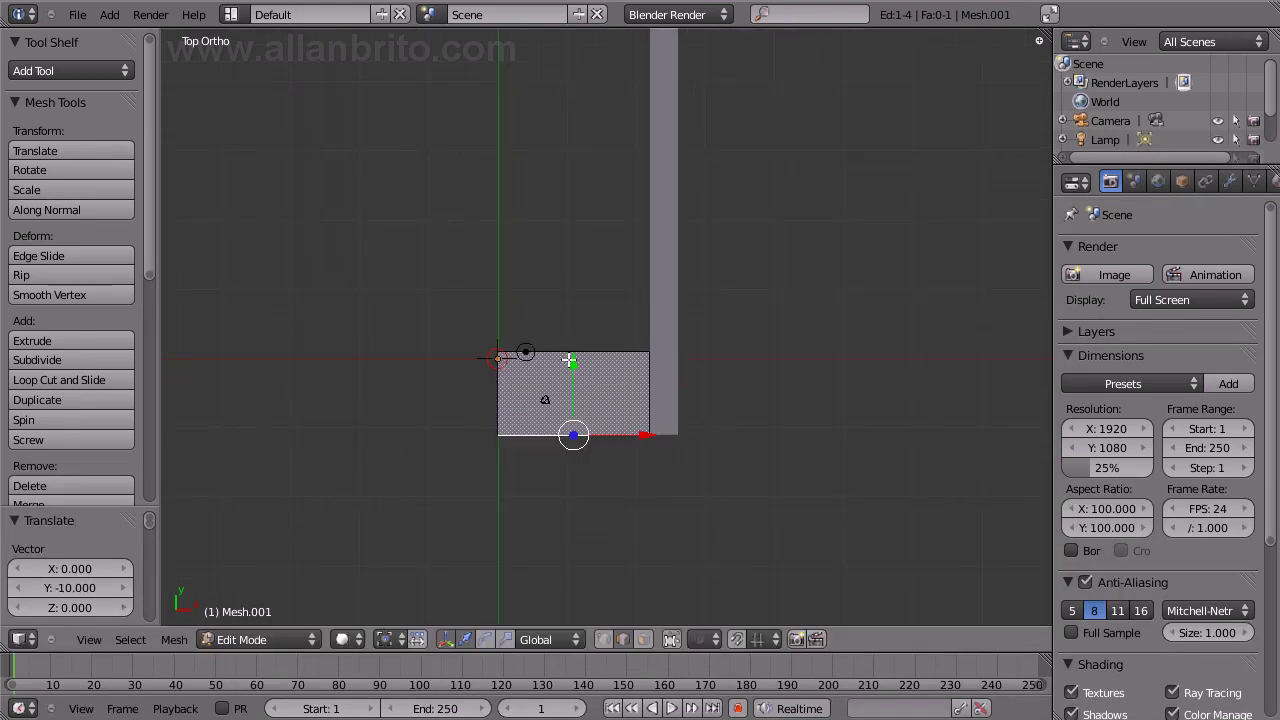
right_click(570, 358)
key("g")
key("y")
left_click(617, 37)
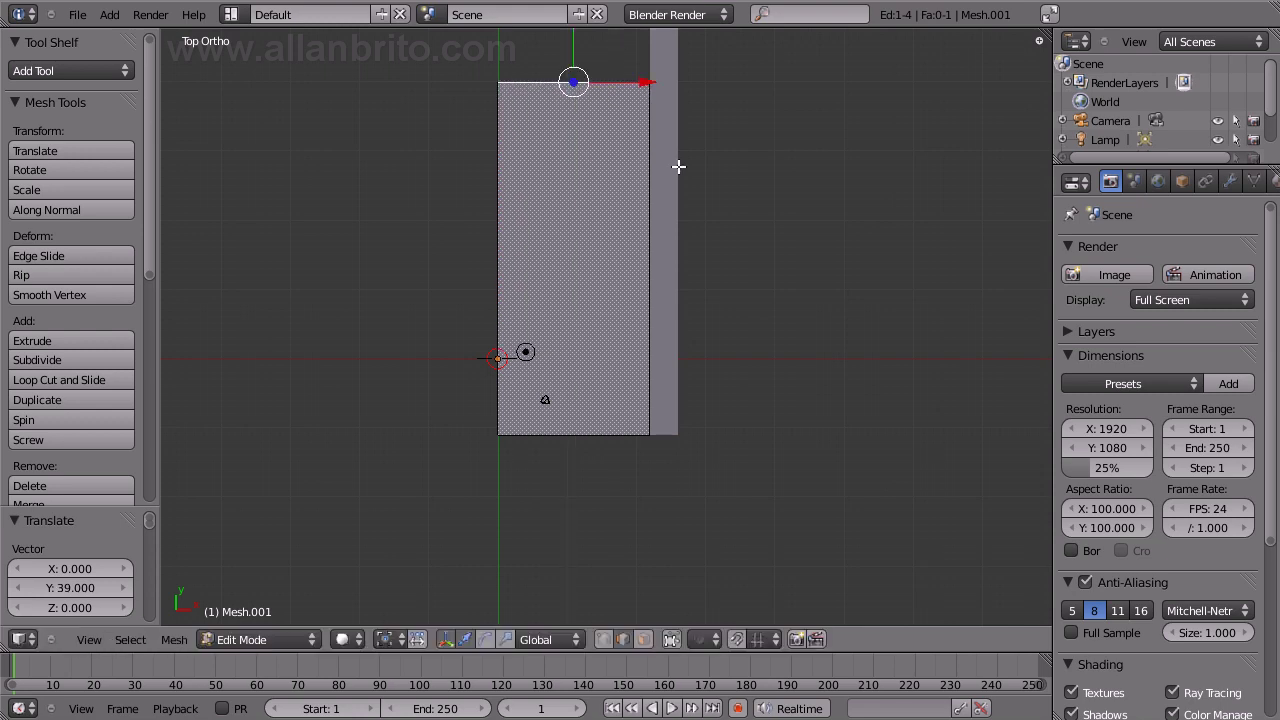
Raise the top edge a further 9.8 units along Y.
scroll(677, 166, "down", 4)
middle_click_drag(610, 205, 548, 288, "shift")
scroll(548, 288, "up", 5)
key("g")
key("y")
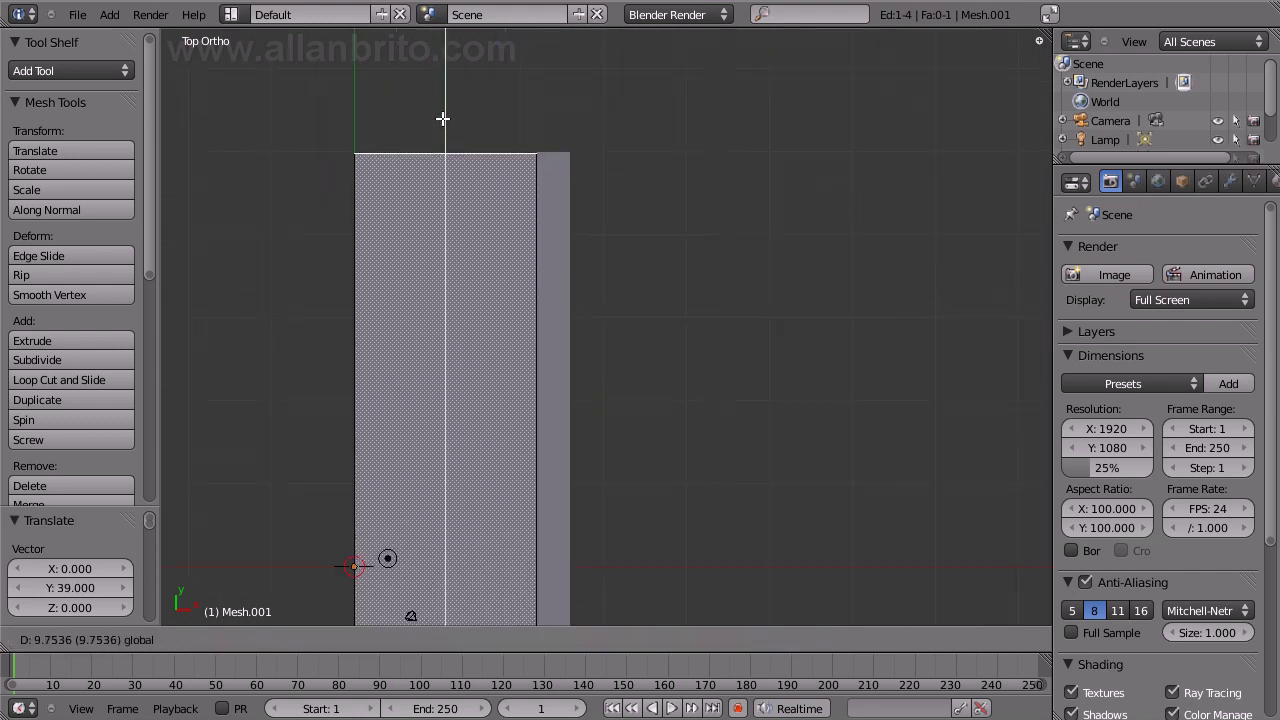
left_click(443, 118)
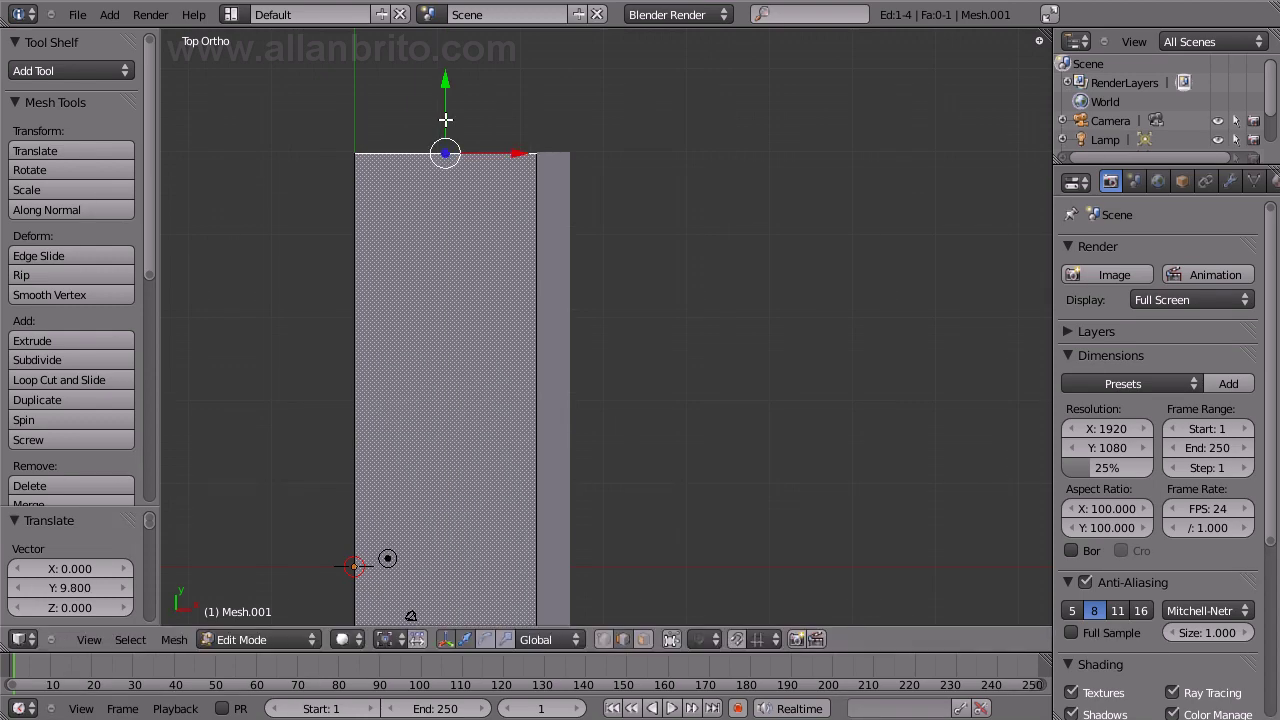
mouse_move(417, 503)
middle_mouse_down()
mouse_move(330, 265)
mouse_move(640, 197)
mouse_move(620, 278)
middle_mouse_up()
Select the original strip mesh and view it from the side.
key("Tab")
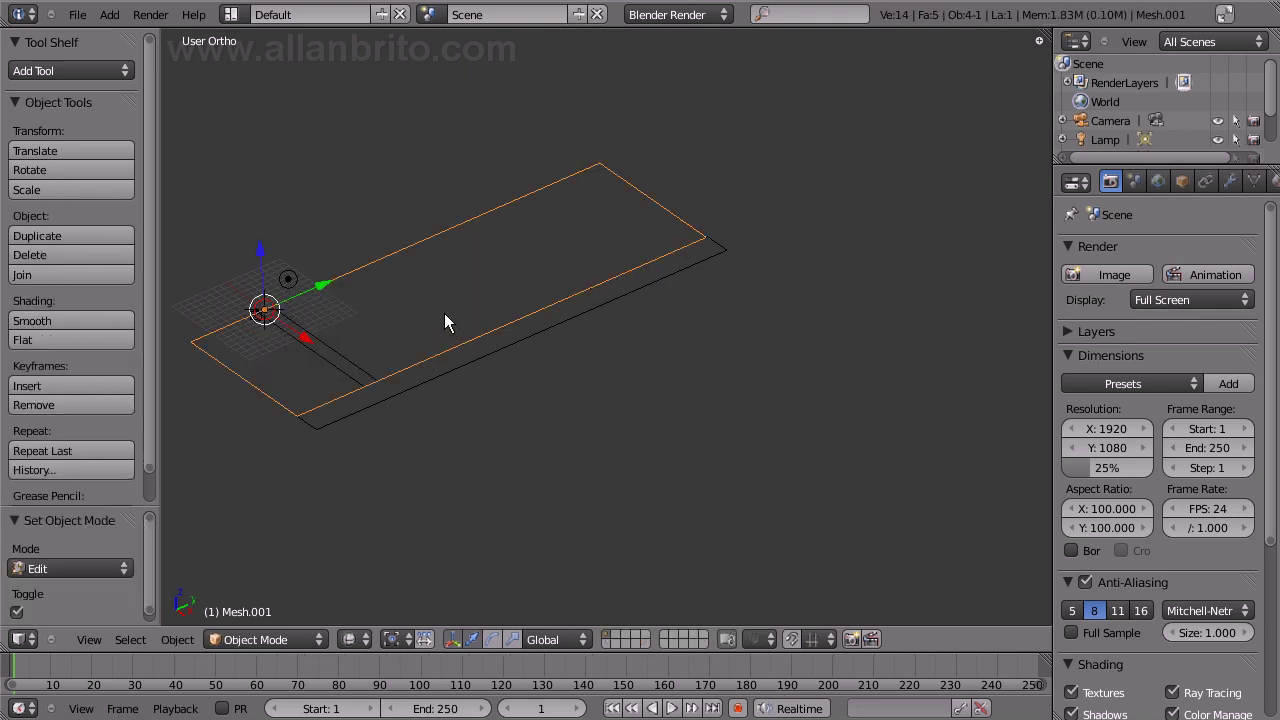
right_click(588, 314)
scroll(600, 318, "up", 3)
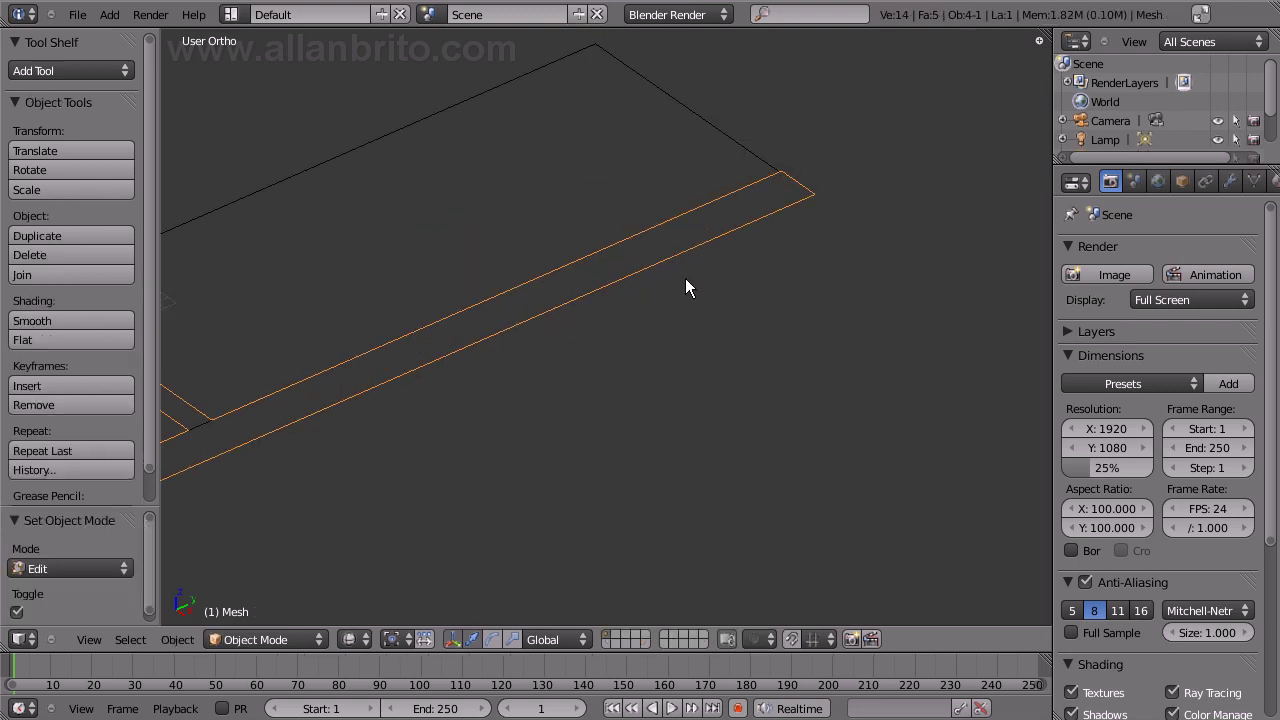
key("KP_3")
middle_click_drag(685, 277, 806, 287, "shift")
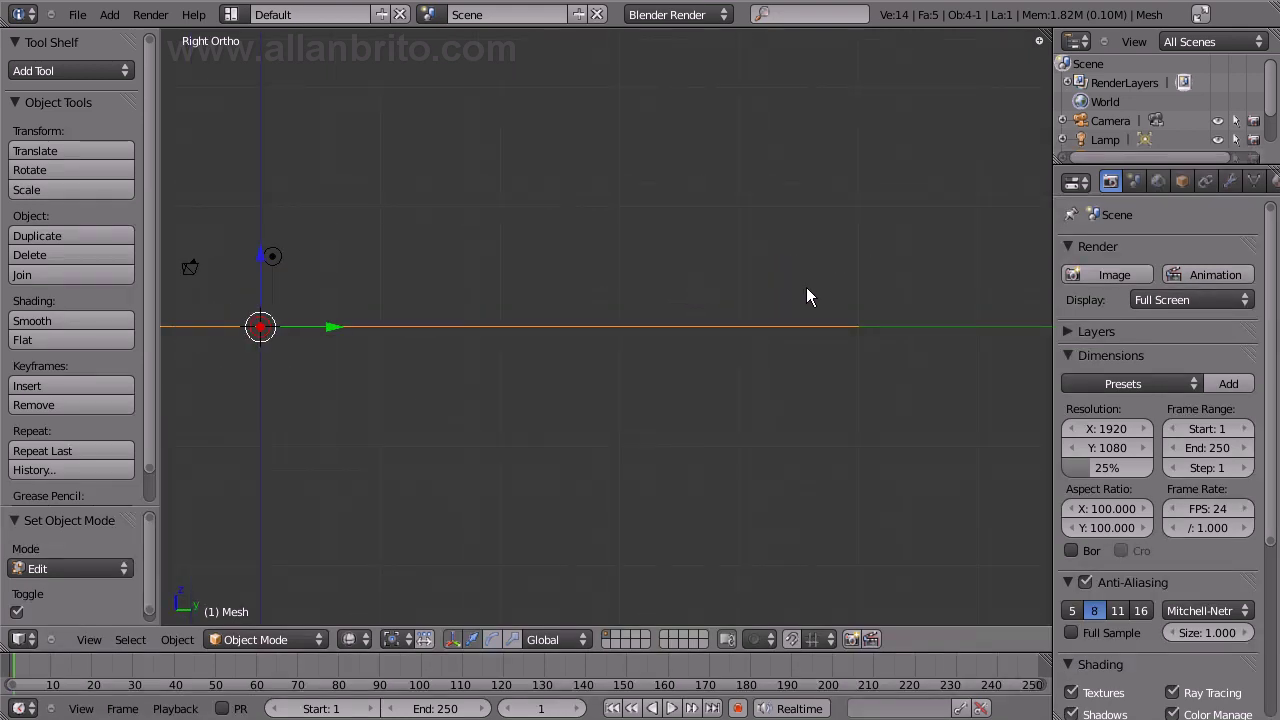
scroll(569, 309, "up", 3)
scroll(575, 312, "up", 4)
scroll(583, 311, "up", 1)
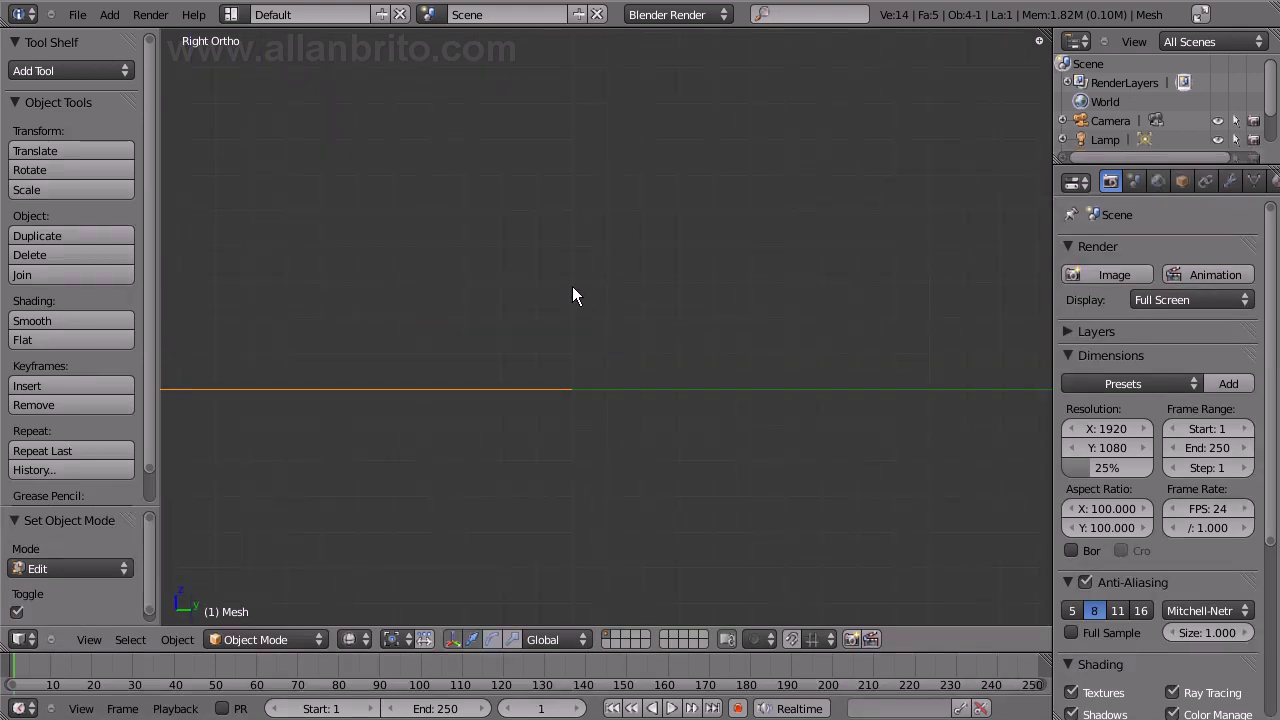
Snap the 3D cursor to the nearest grid point and pick the plane's corner vertex.
key("shift+s")
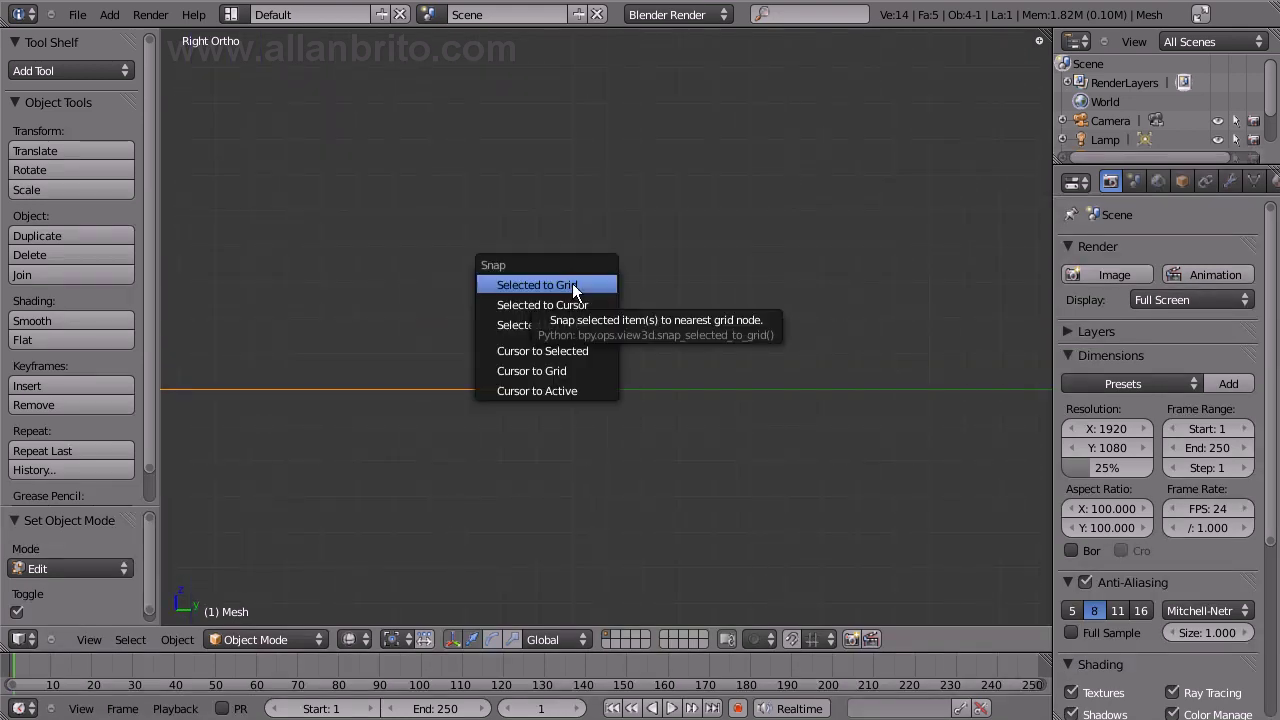
left_click(573, 372)
key("Tab")
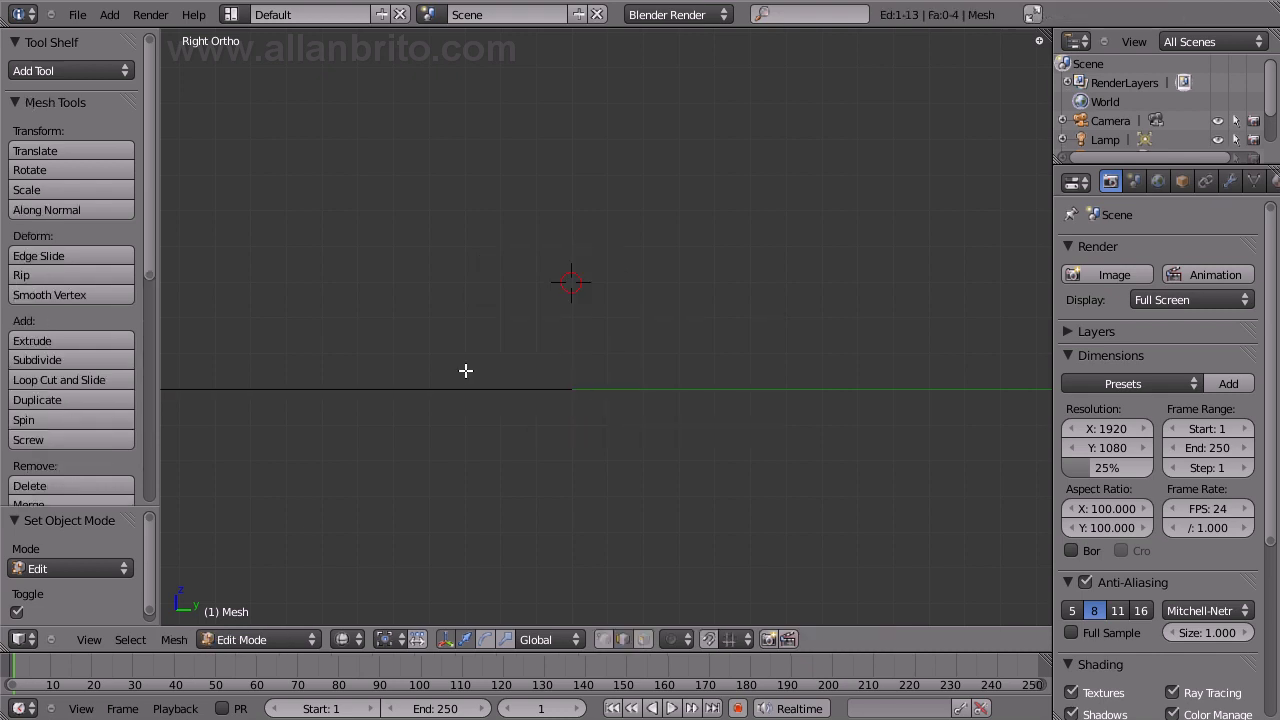
mouse_move(466, 368)
middle_mouse_down()
mouse_move(443, 428)
mouse_move(532, 404)
middle_mouse_up()
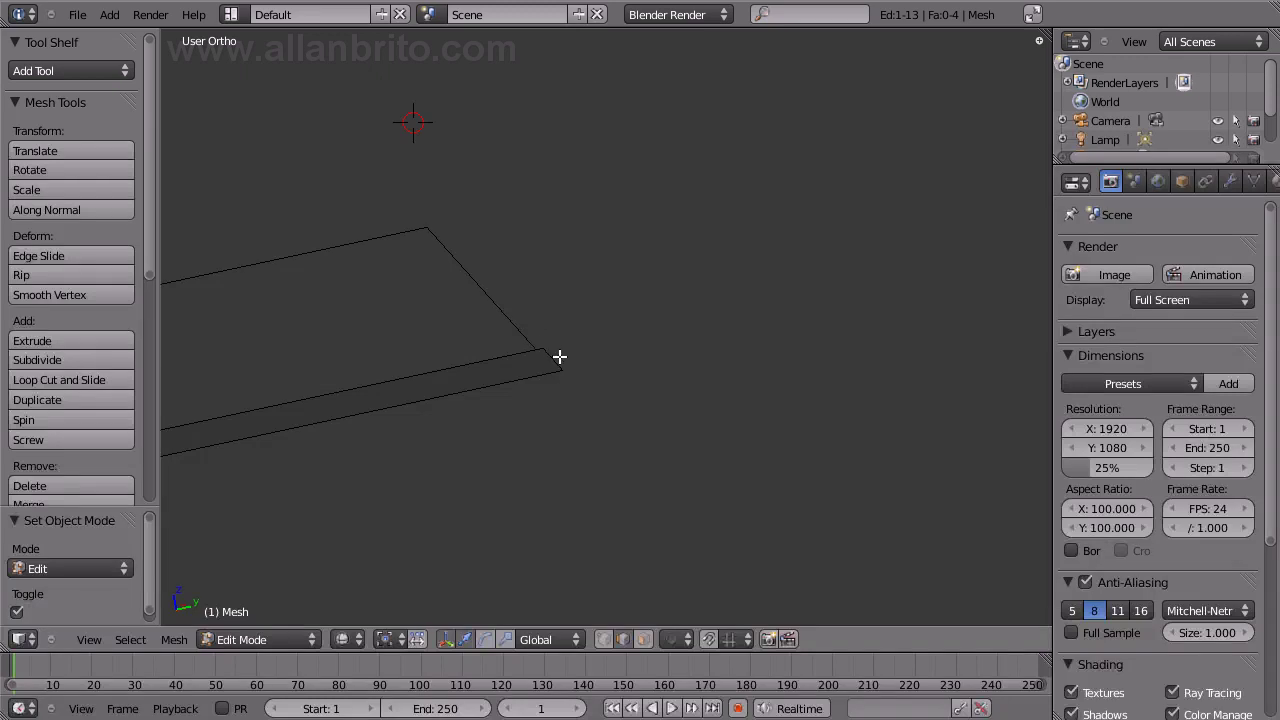
right_click(559, 356)
key("KP_7")
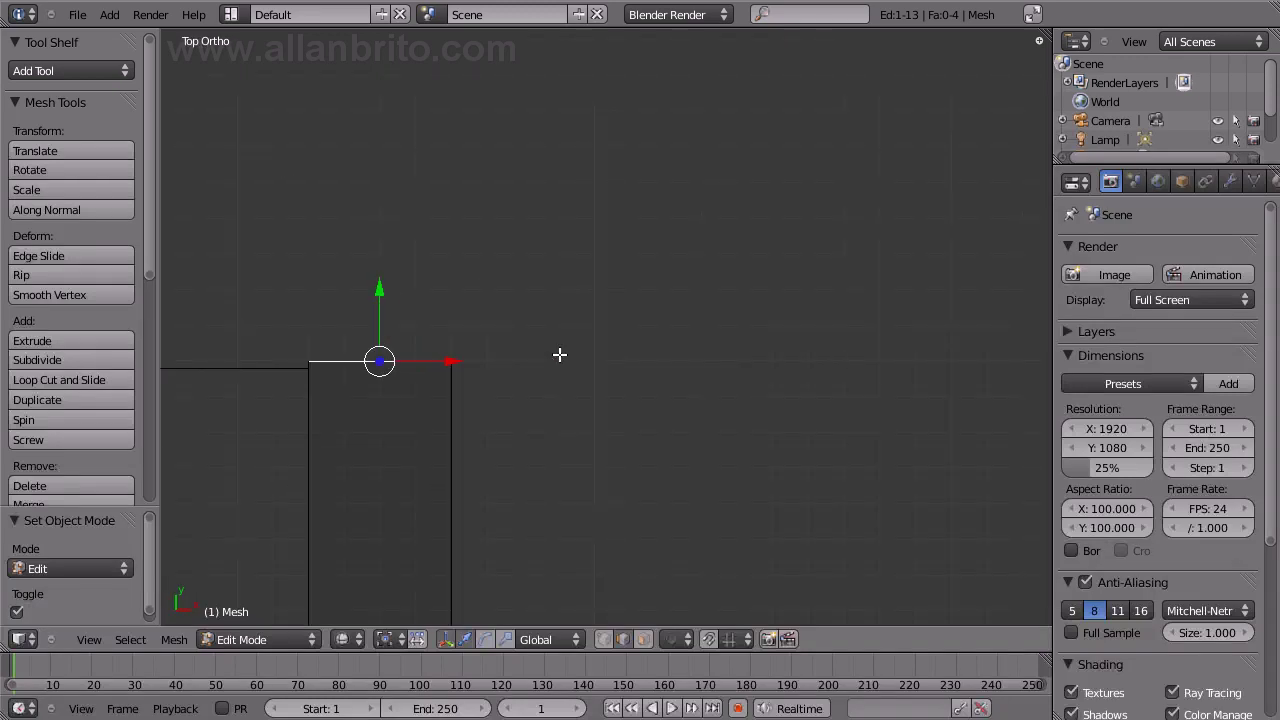
key("Tab")
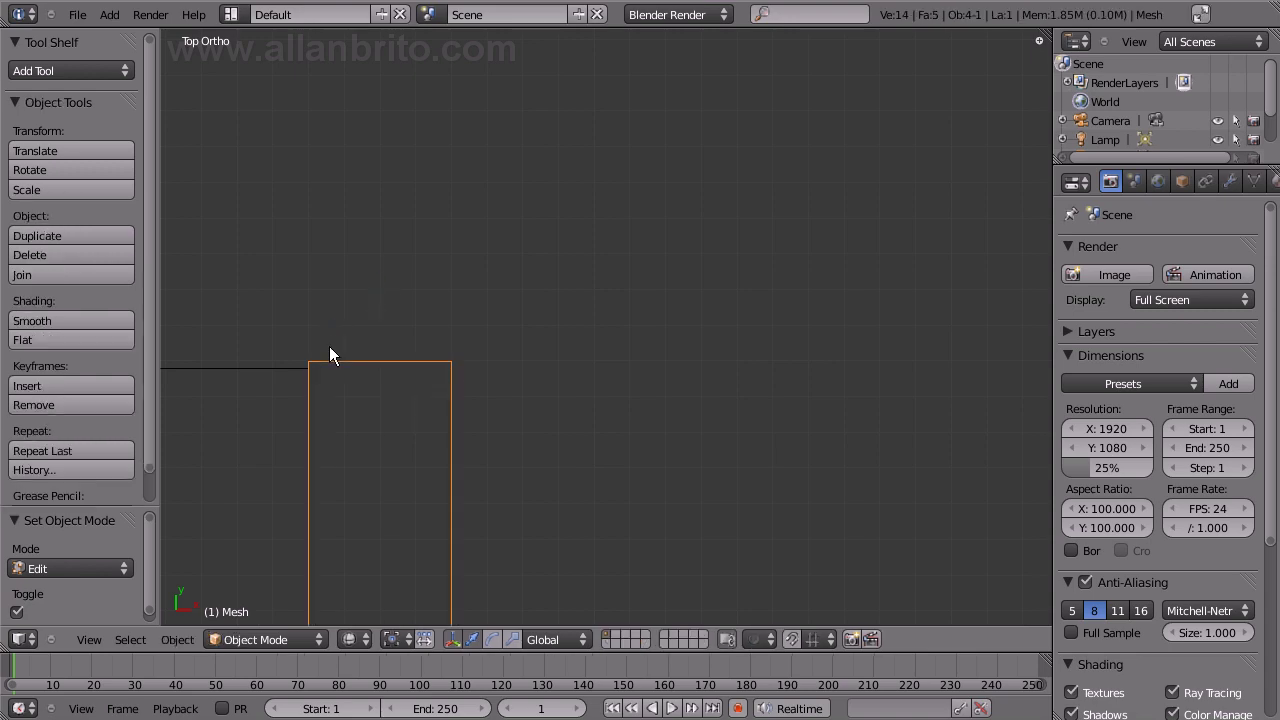
Move Mesh.001's edge 0.2 units along Y and view it from the right.
right_click(288, 367)
mouse_move(288, 367)
middle_mouse_down("shift")
mouse_move(382, 330)
mouse_move(792, 311)
middle_mouse_up("shift")
key("Tab")
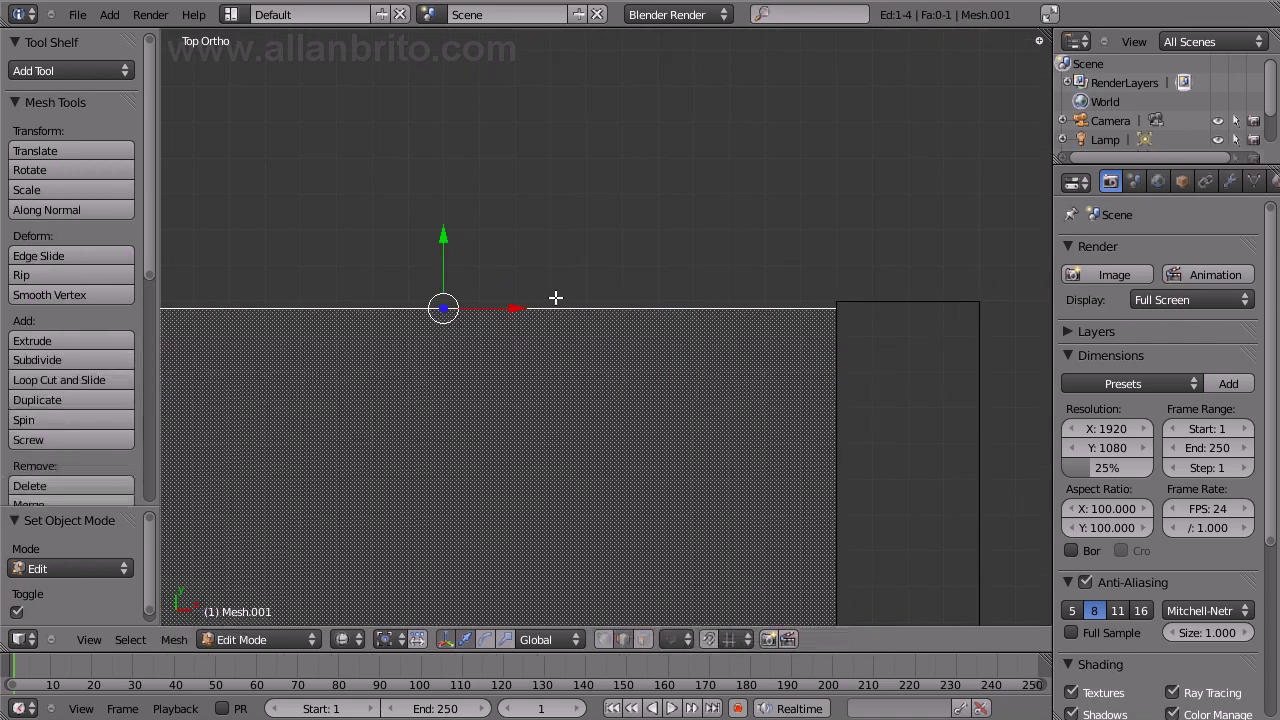
key("g")
key("y")
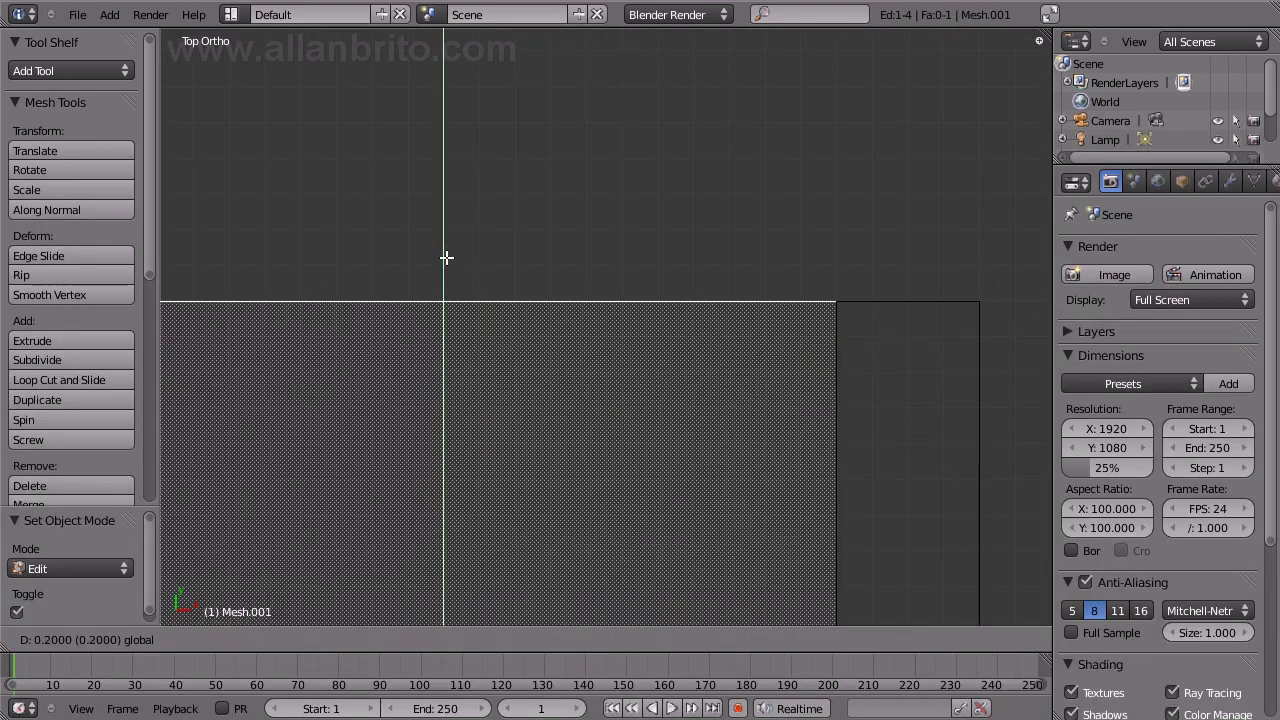
key("Return")
key("Tab")
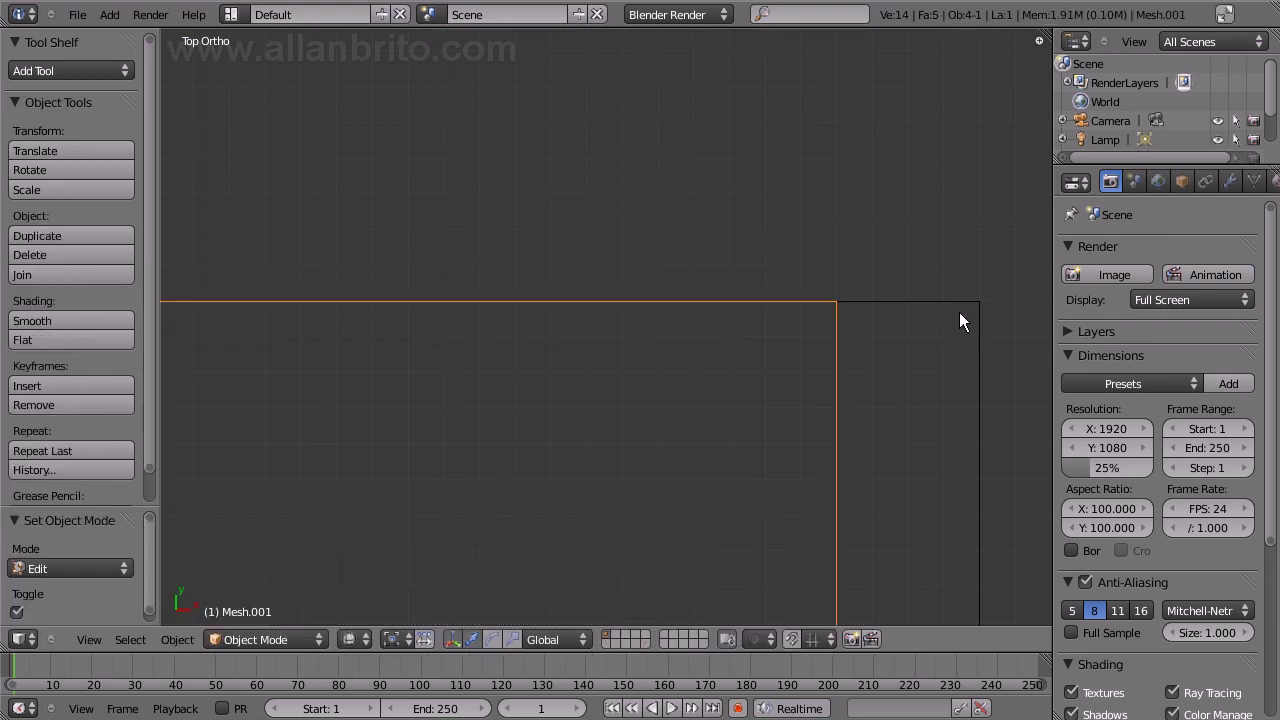
key("Tab")
key("KP_3")
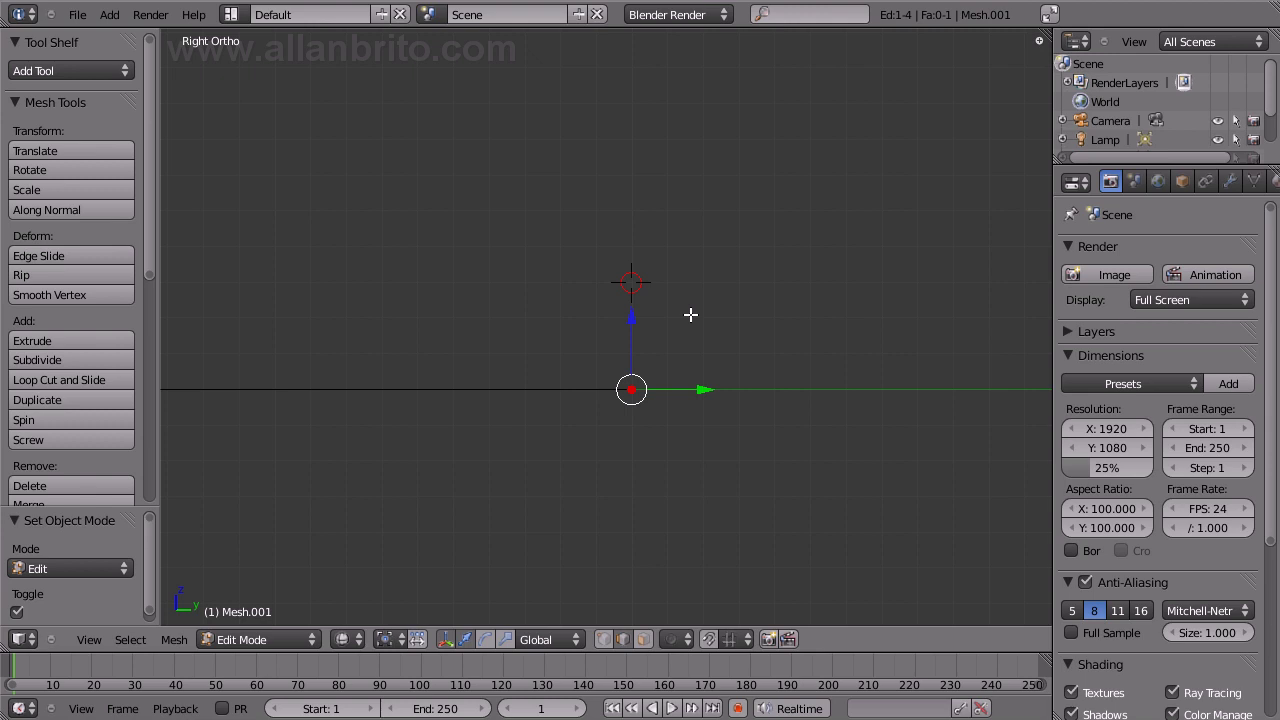
Spin the selected edge with a 90° angle, then undo it.
key("space")
type("sp")
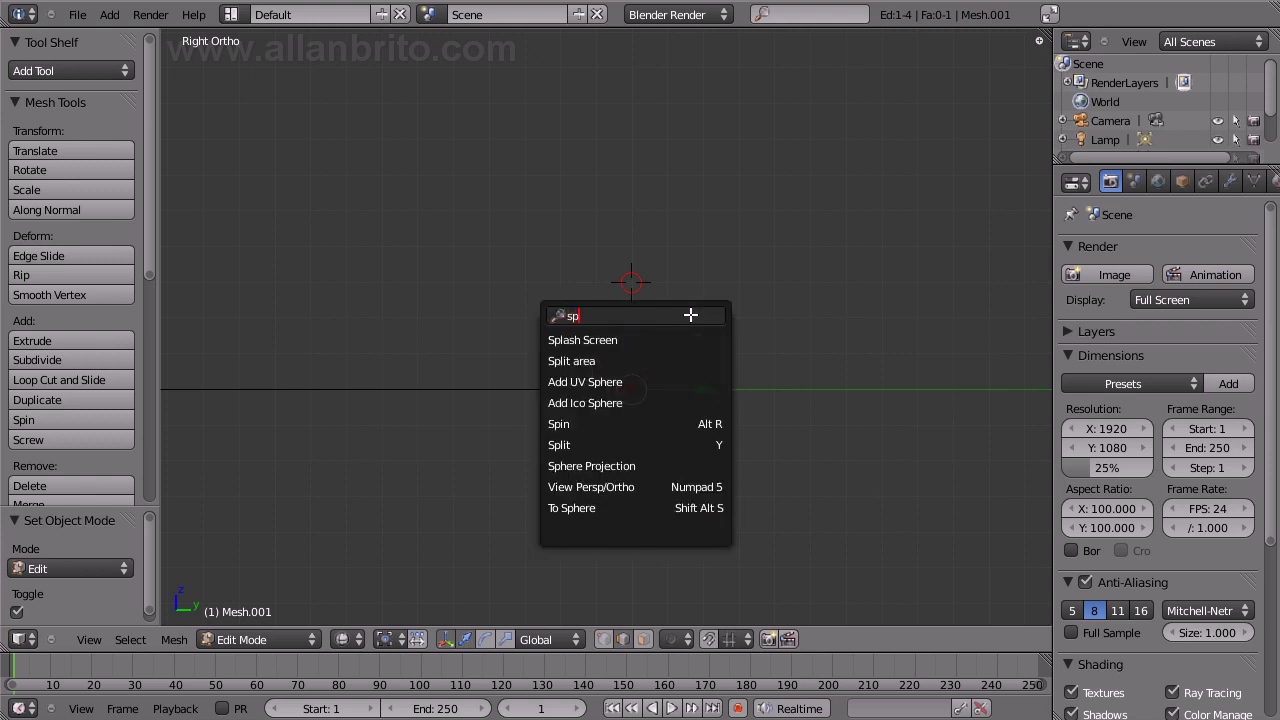
type("in")
key("Return")
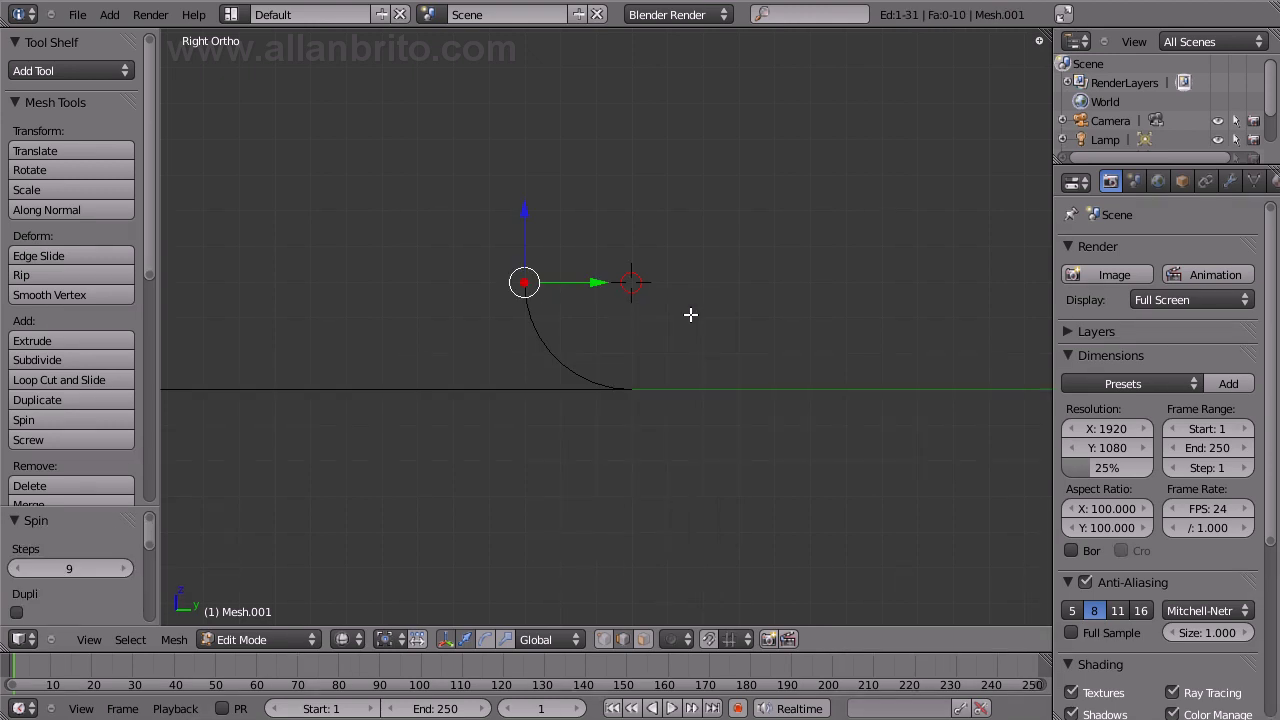
left_click_drag(75, 513, 75, 268)
left_click(92, 417)
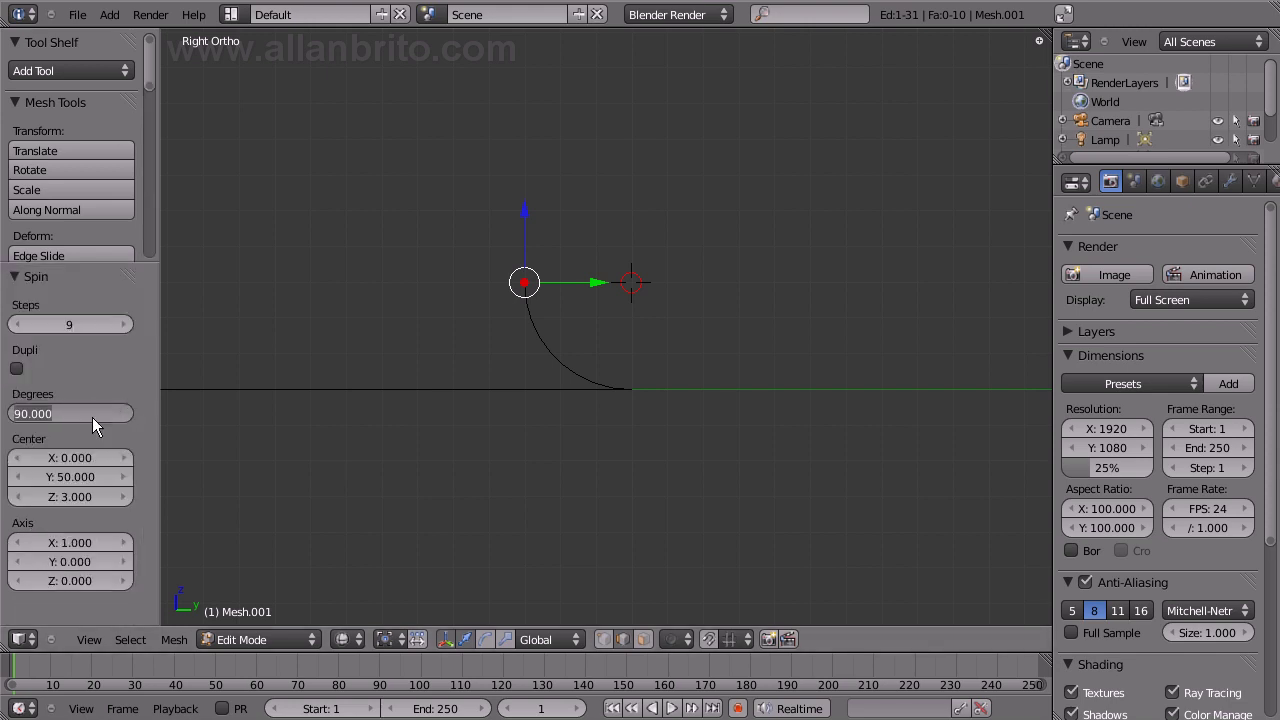
type("90")
key("Return")
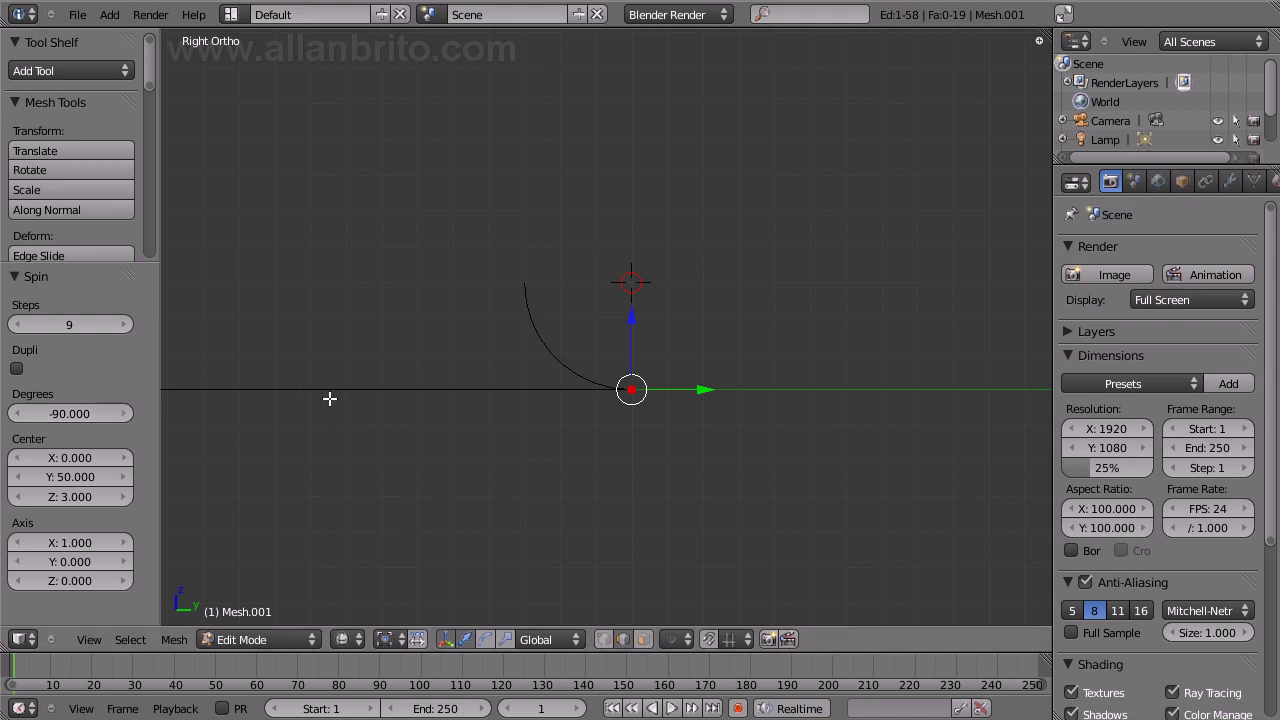
key("ctrl+z")
key("ctrl+z")
key("ctrl+z")
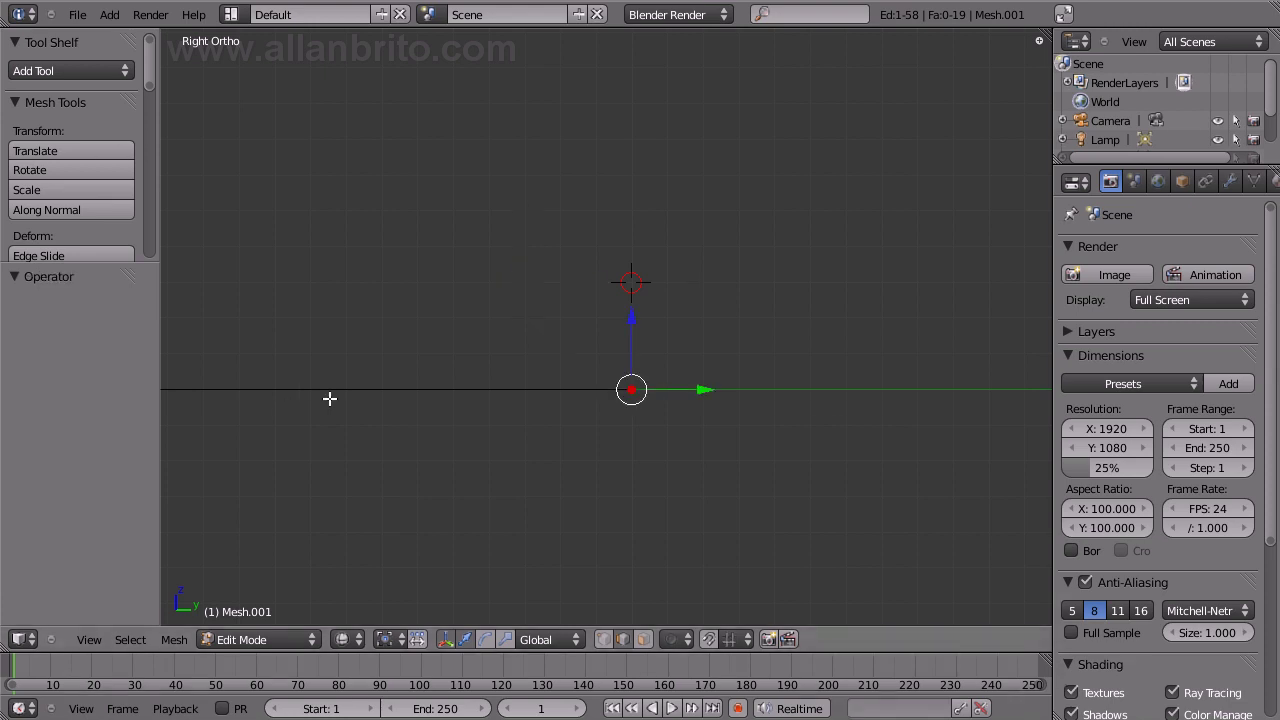
Spin the edge again at -90° so the strip curves upward.
key("space")
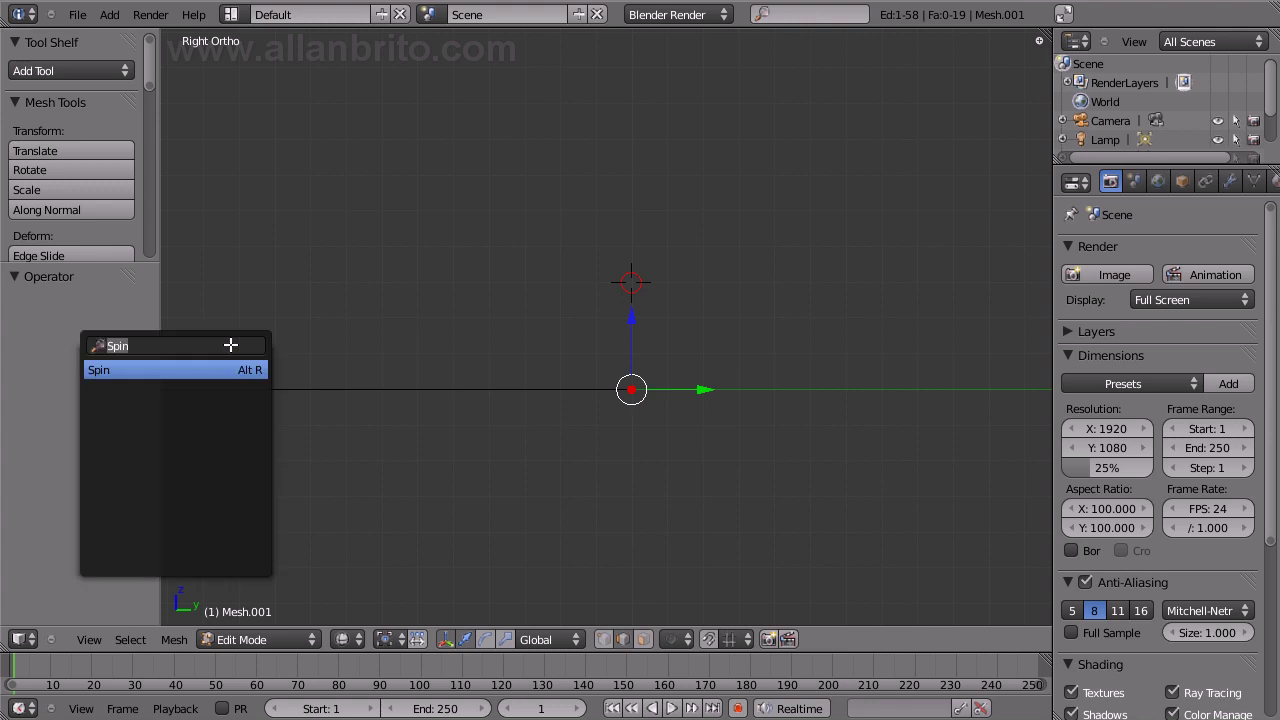
key("Return")
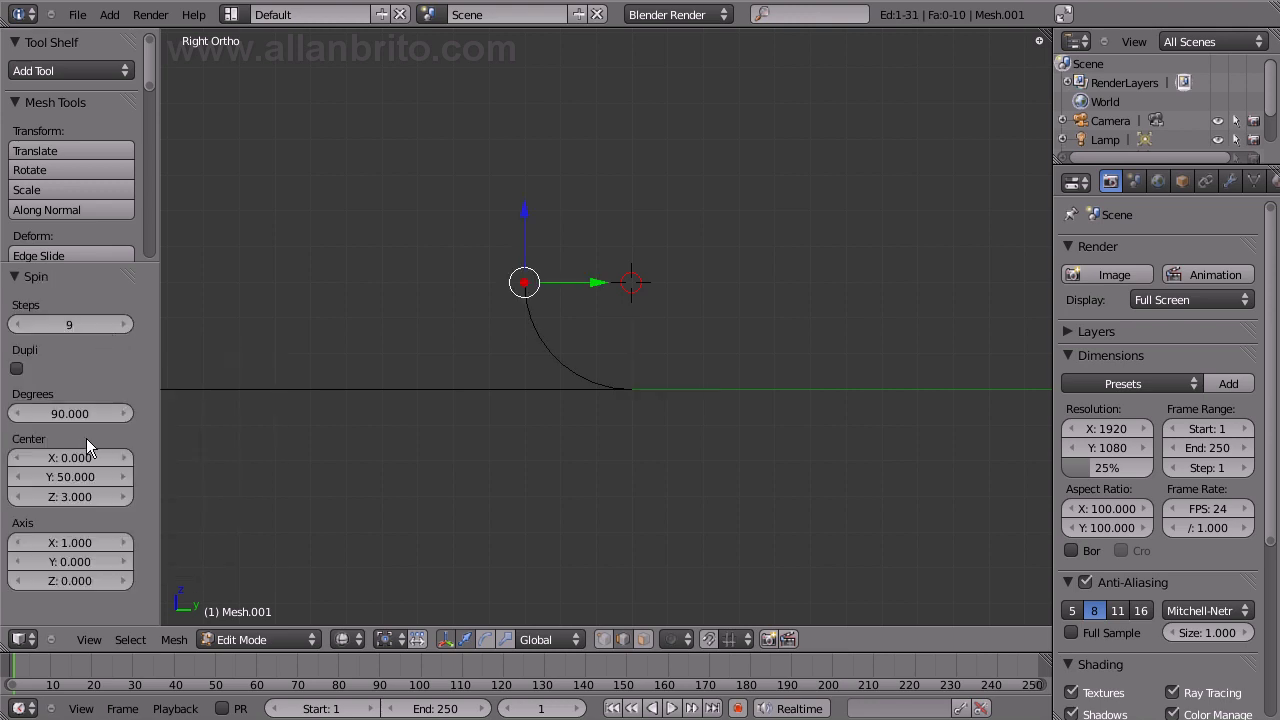
left_click(87, 416)
type("-90")
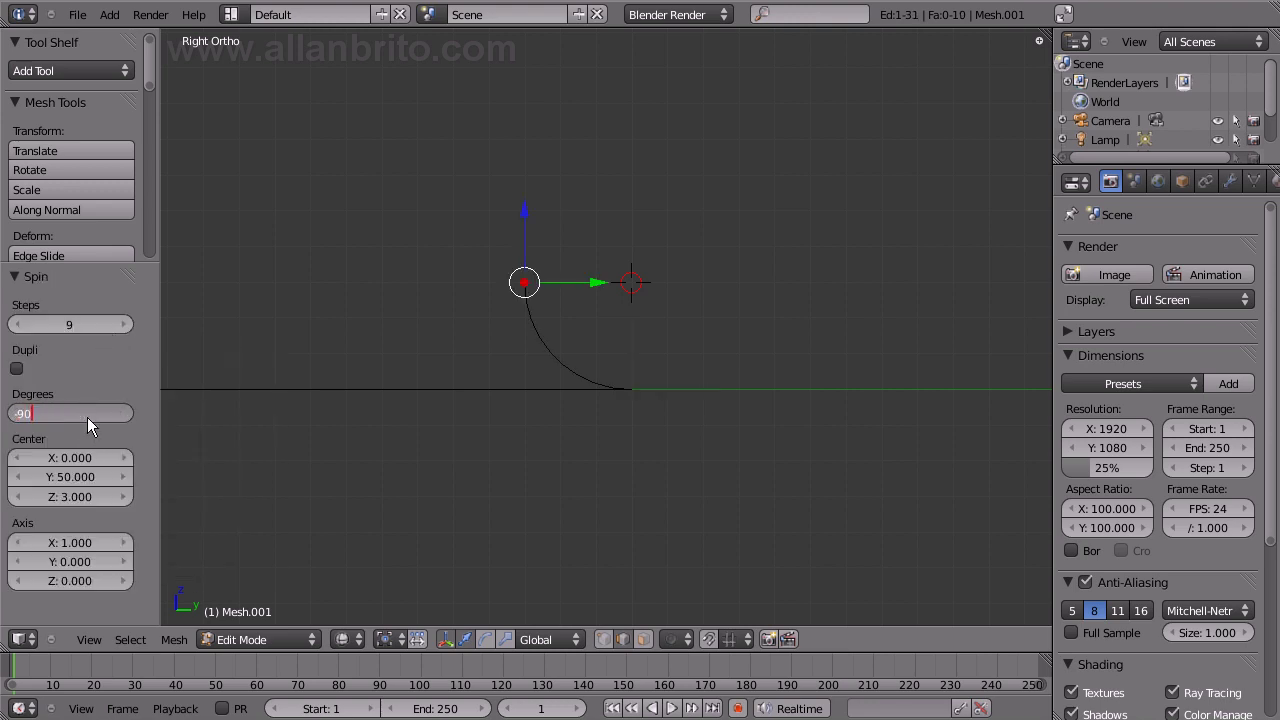
key("Return")
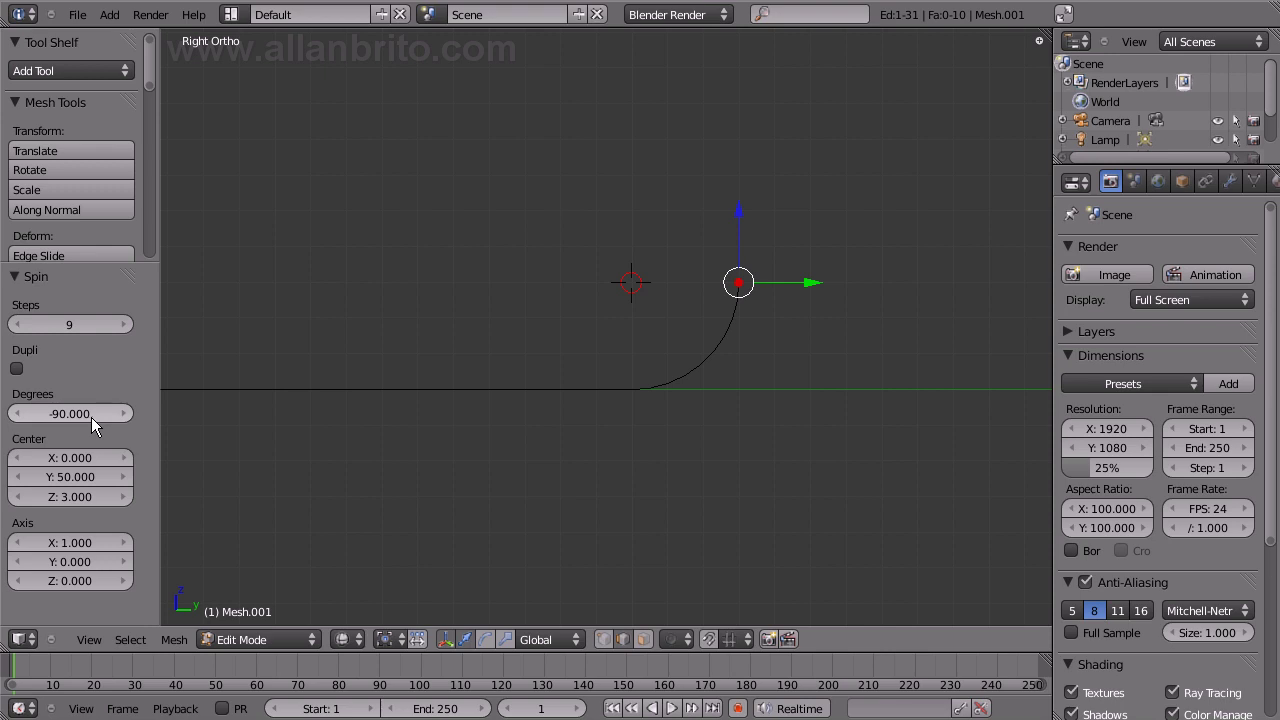
mouse_move(491, 357)
middle_mouse_down()
mouse_move(414, 391)
mouse_move(462, 457)
middle_mouse_up()
key("Tab")
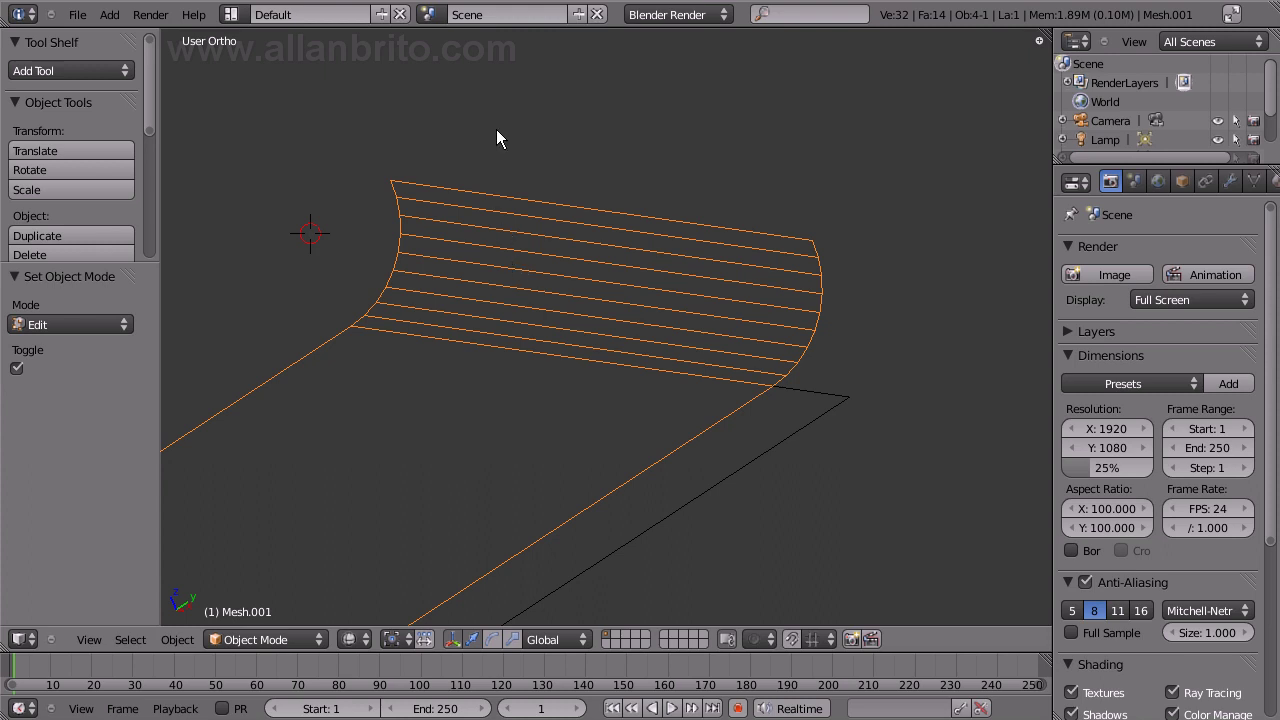
Select the strip Mesh and spin its profile with a -90° angle.
key("KP_3")
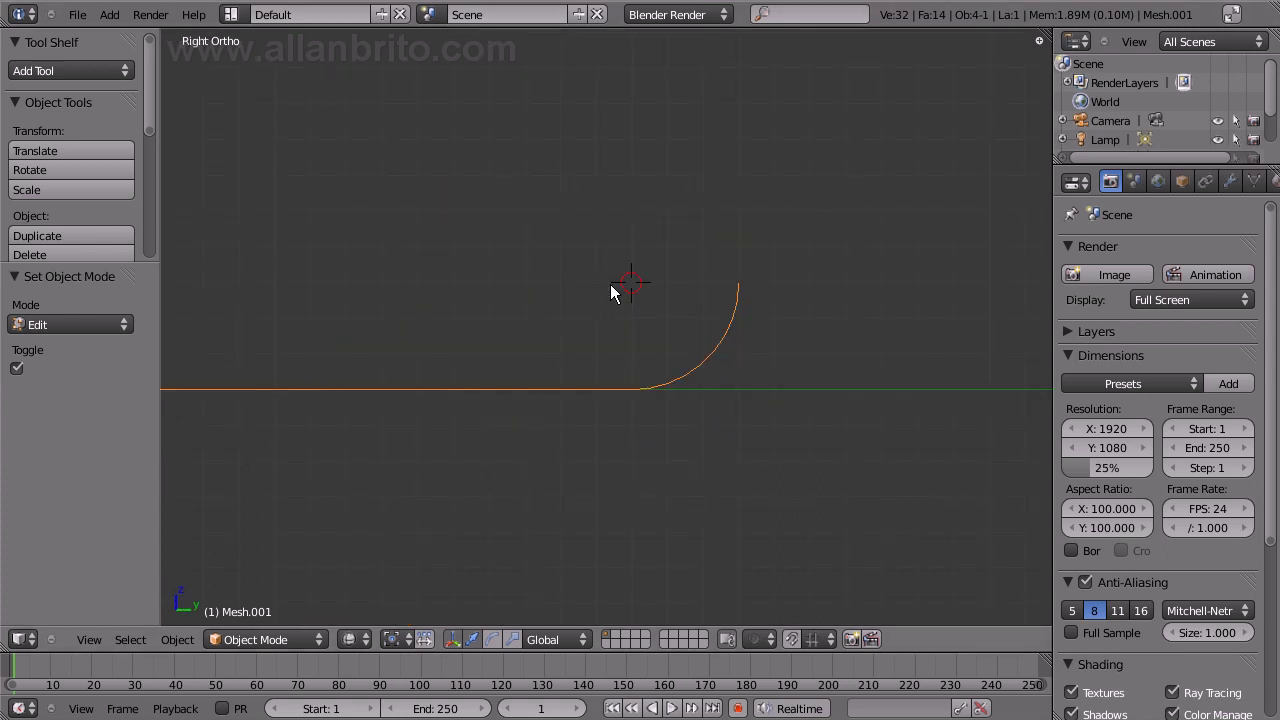
right_click(620, 389)
key("Tab")
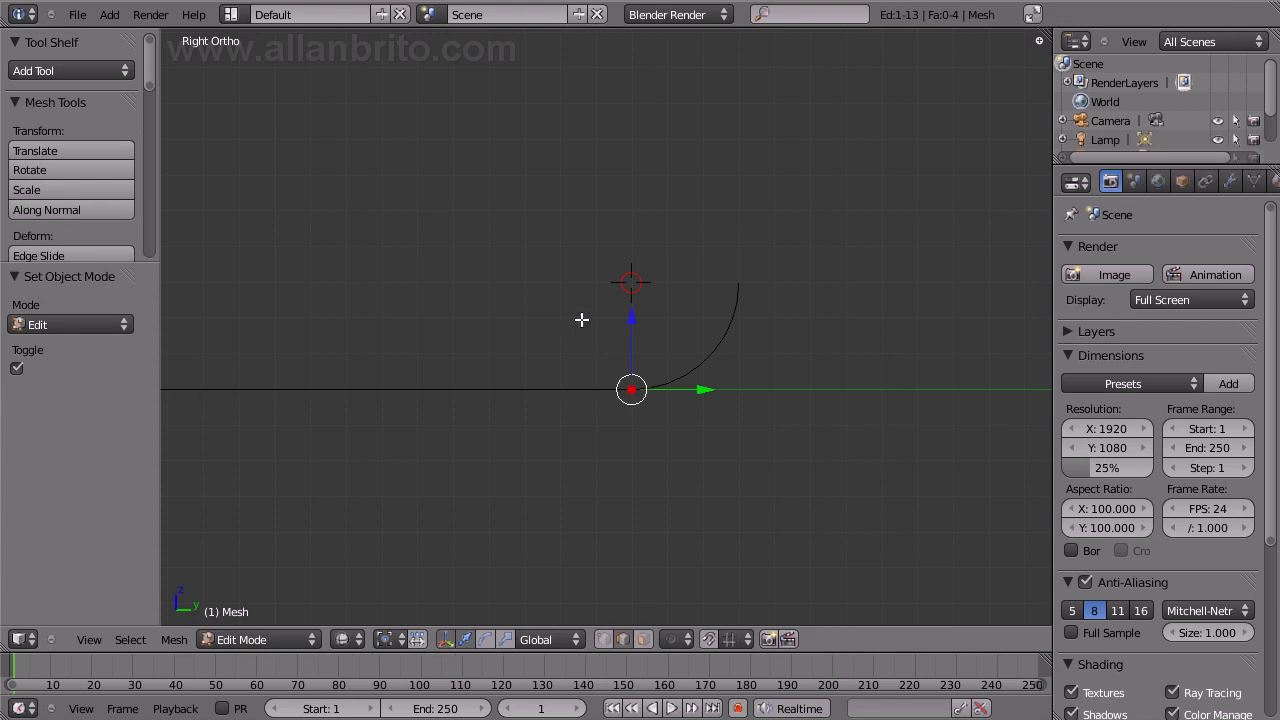
key("alt+r")
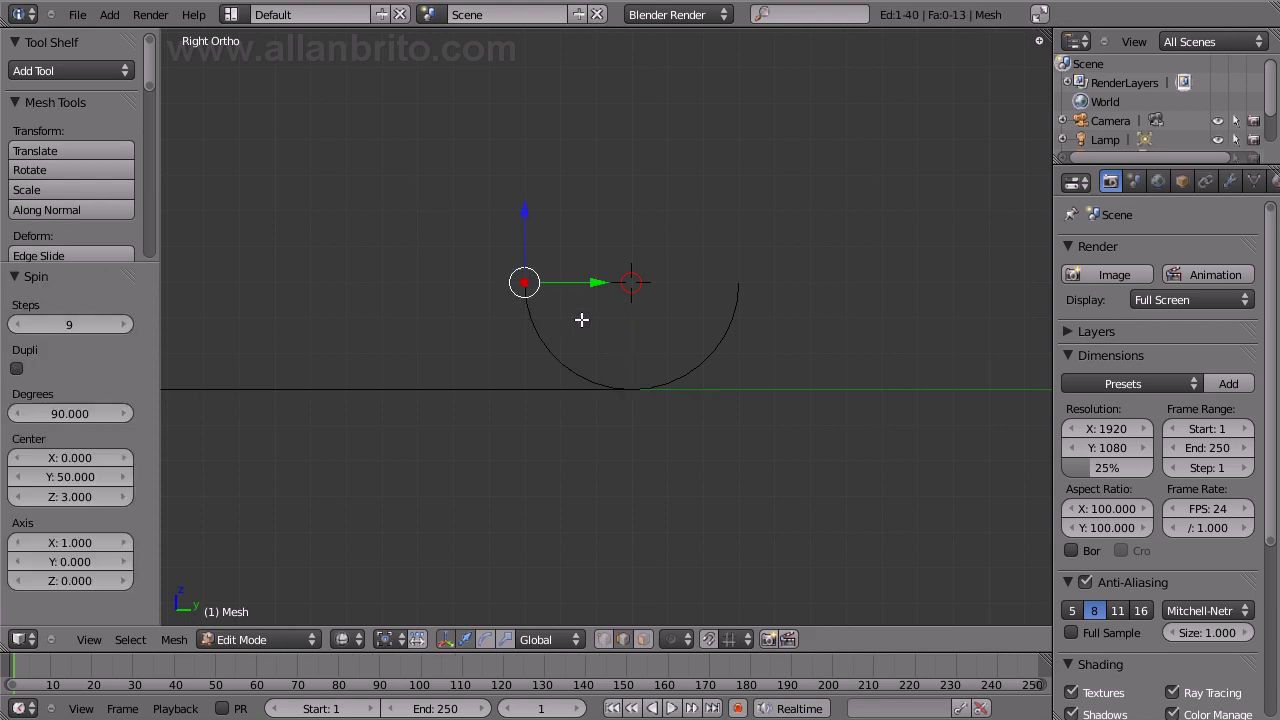
left_click(85, 414)
type("-")
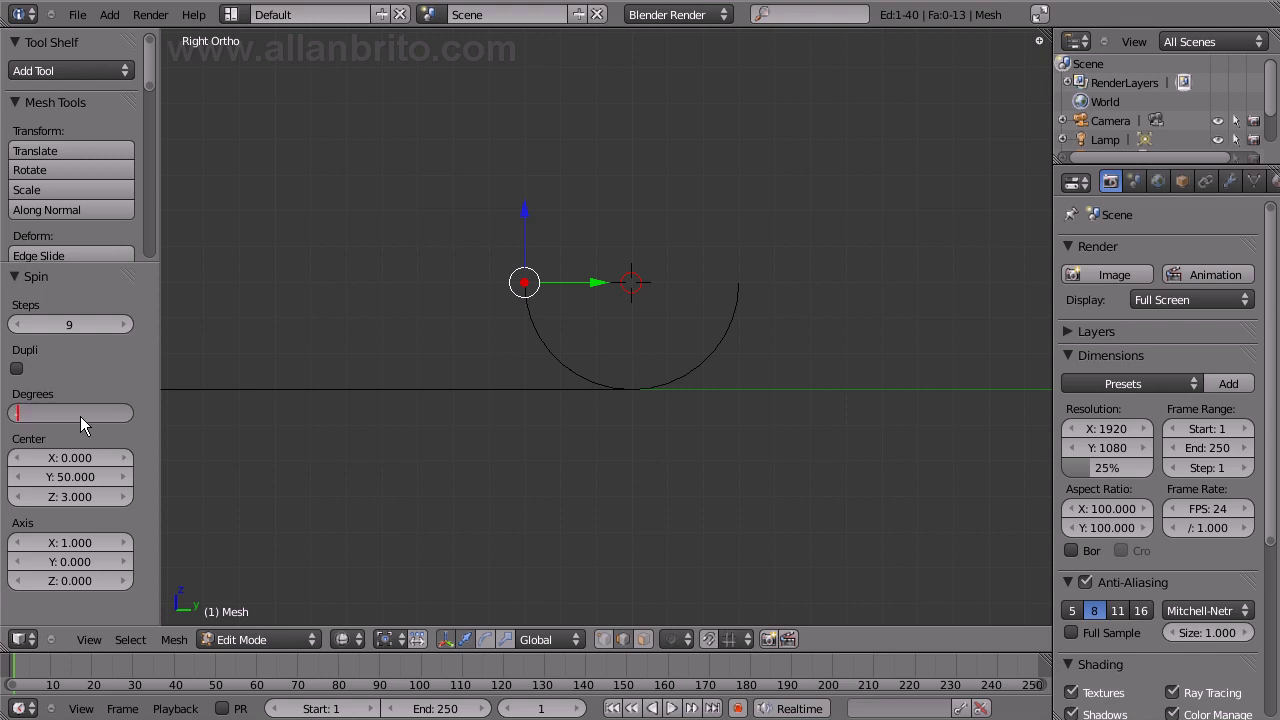
type("90")
key("Return")
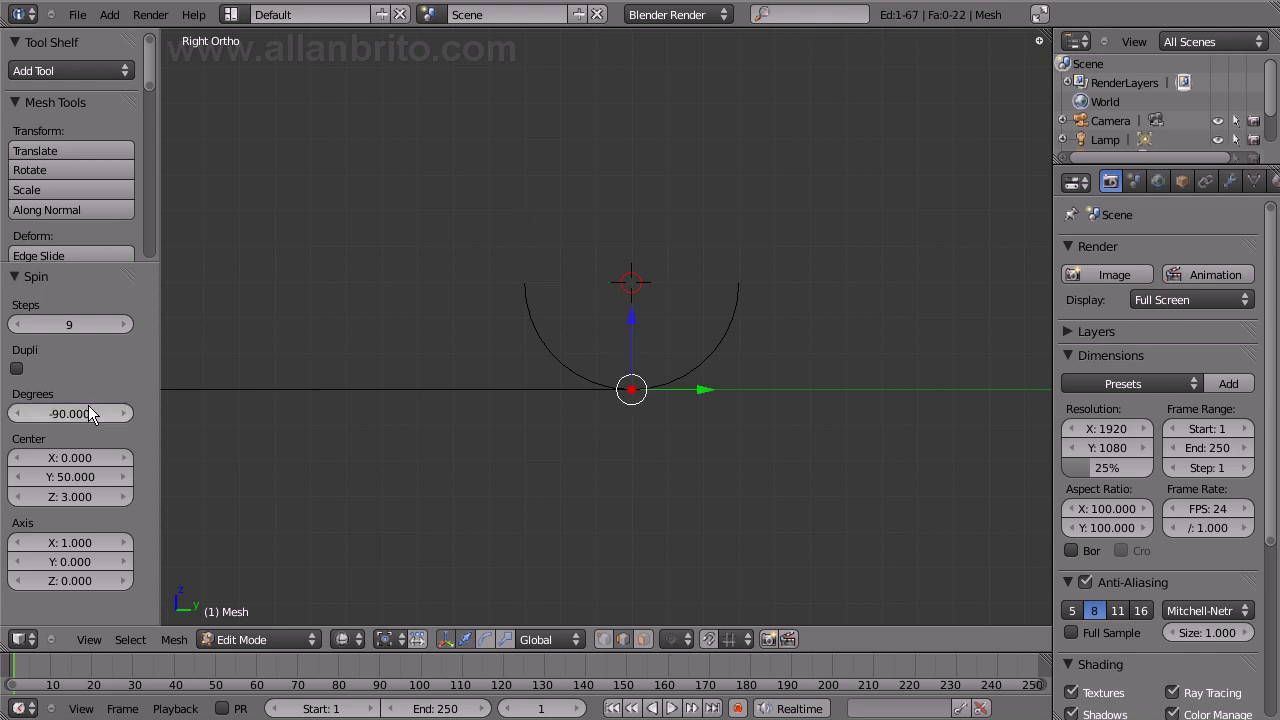
Redo the spin as a single quarter arc at -90°, bending upward.
key("ctrl+z")
key("ctrl+z")
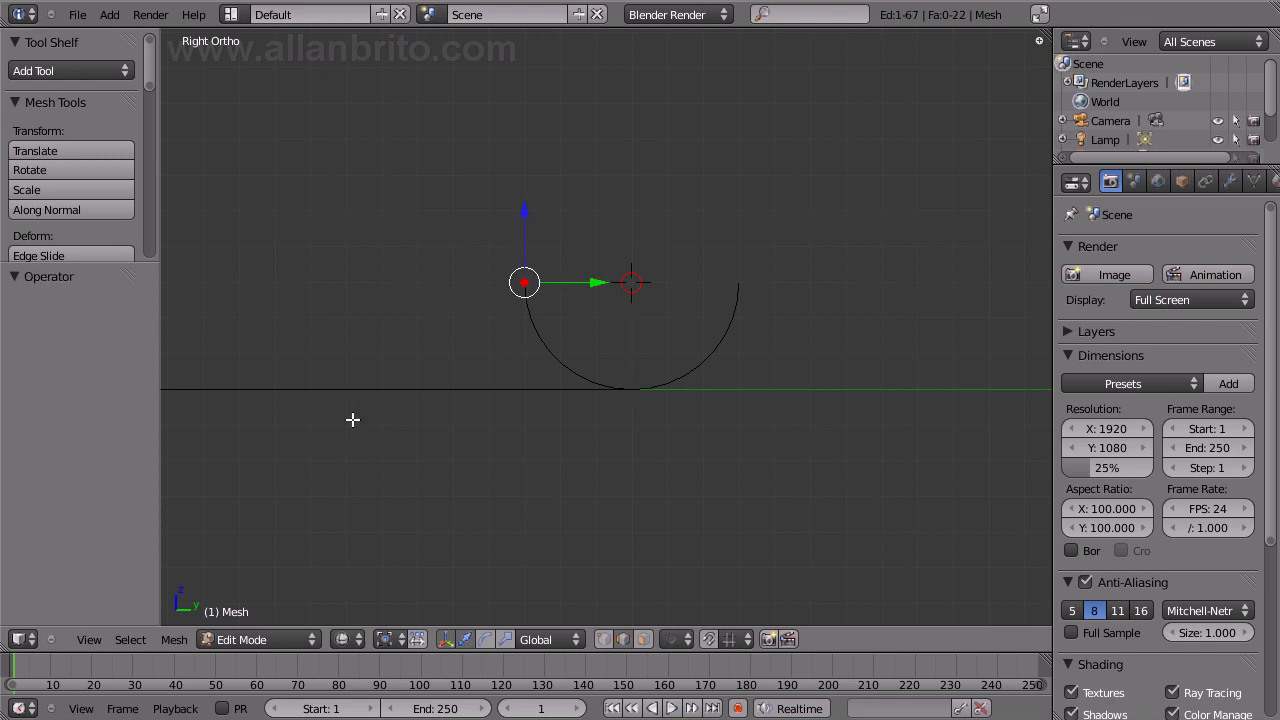
key("ctrl+z")
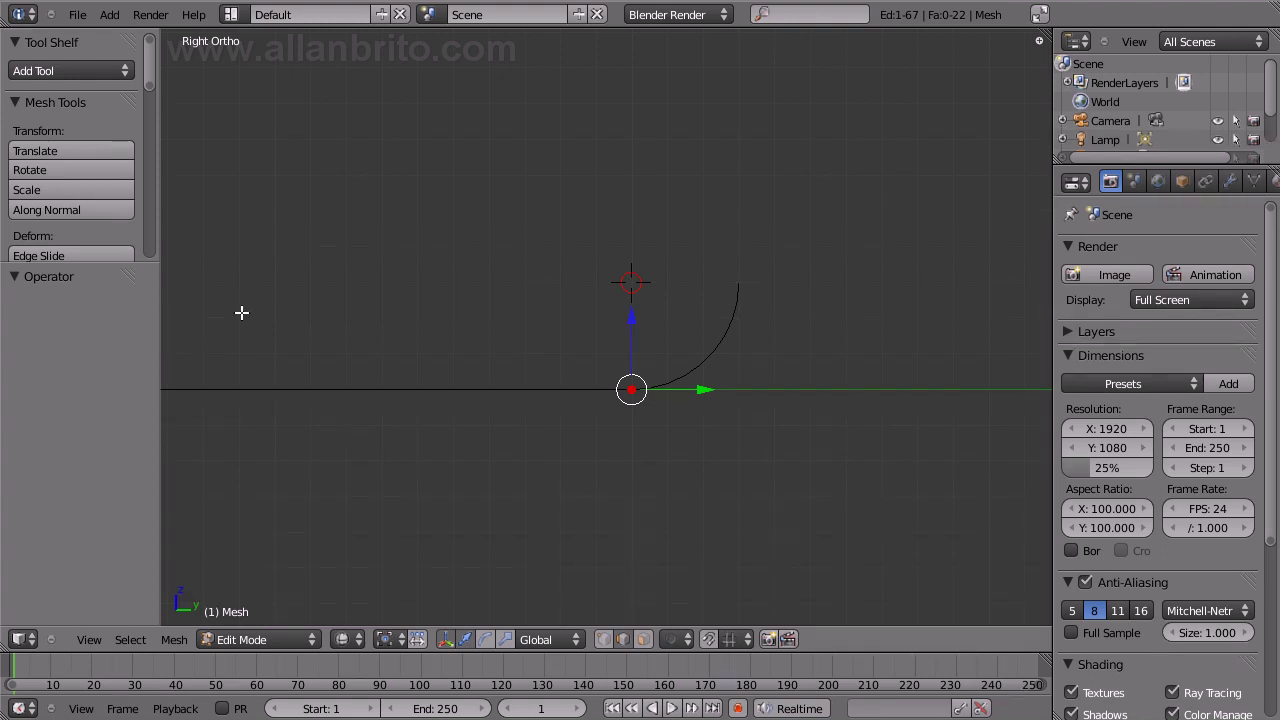
key("ctrl+shift+z")
left_click(80, 413)
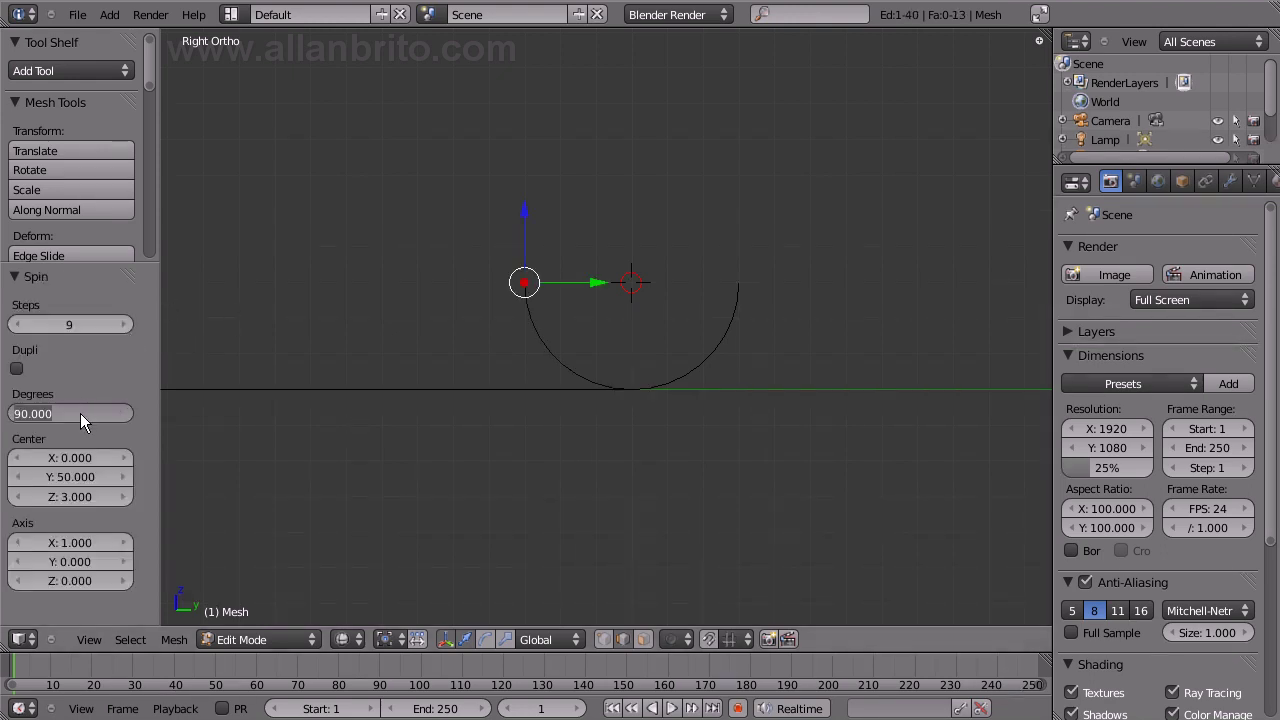
type("-90")
key("Return")
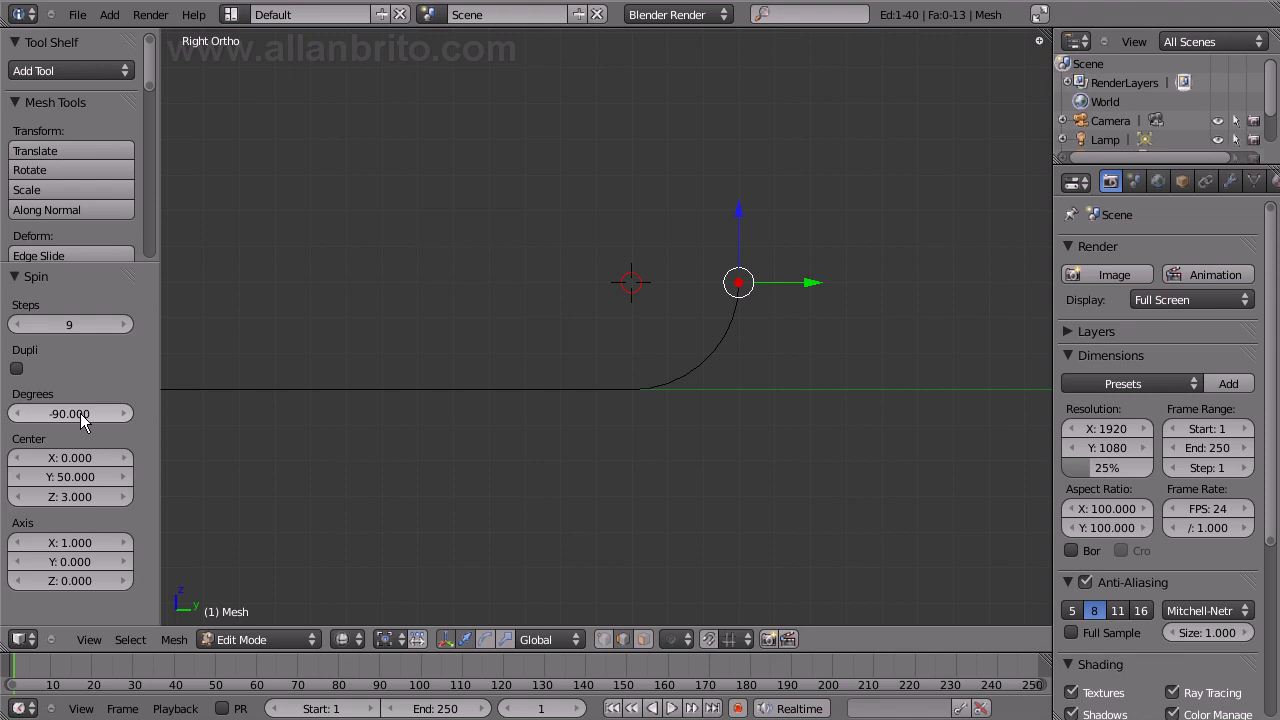
mouse_move(329, 346)
middle_mouse_down()
mouse_move(451, 411)
mouse_move(731, 440)
middle_mouse_up()
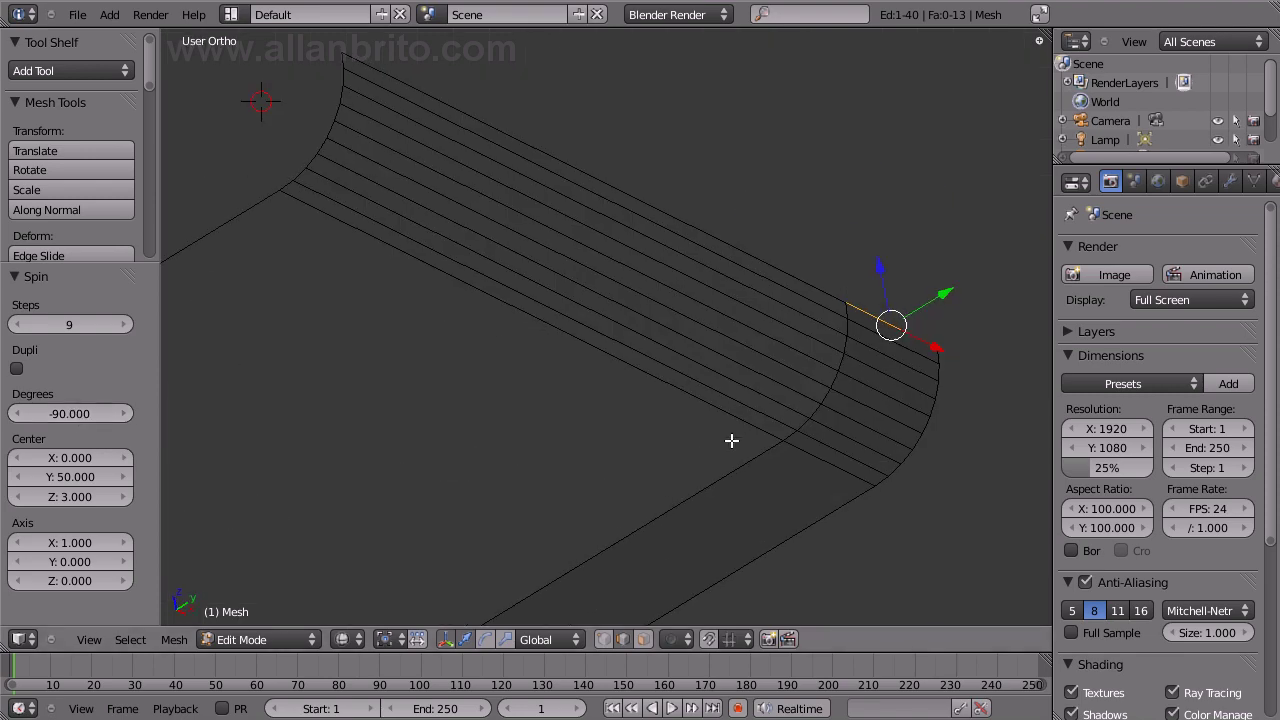
scroll(731, 440, "down", 4)
scroll(634, 383, "down", 2)
scroll(709, 400, "down", 2)
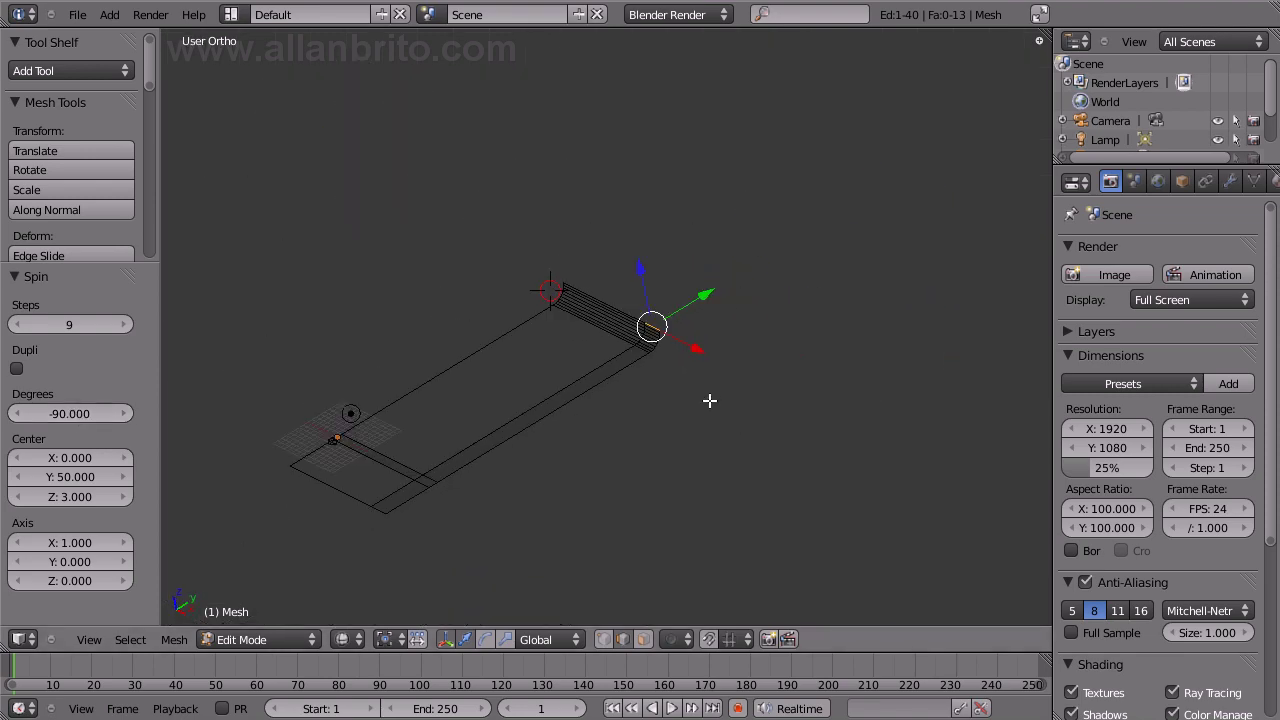
Extrude the tube end vertically along Z by 25, 4 and 9 units.
type("e")
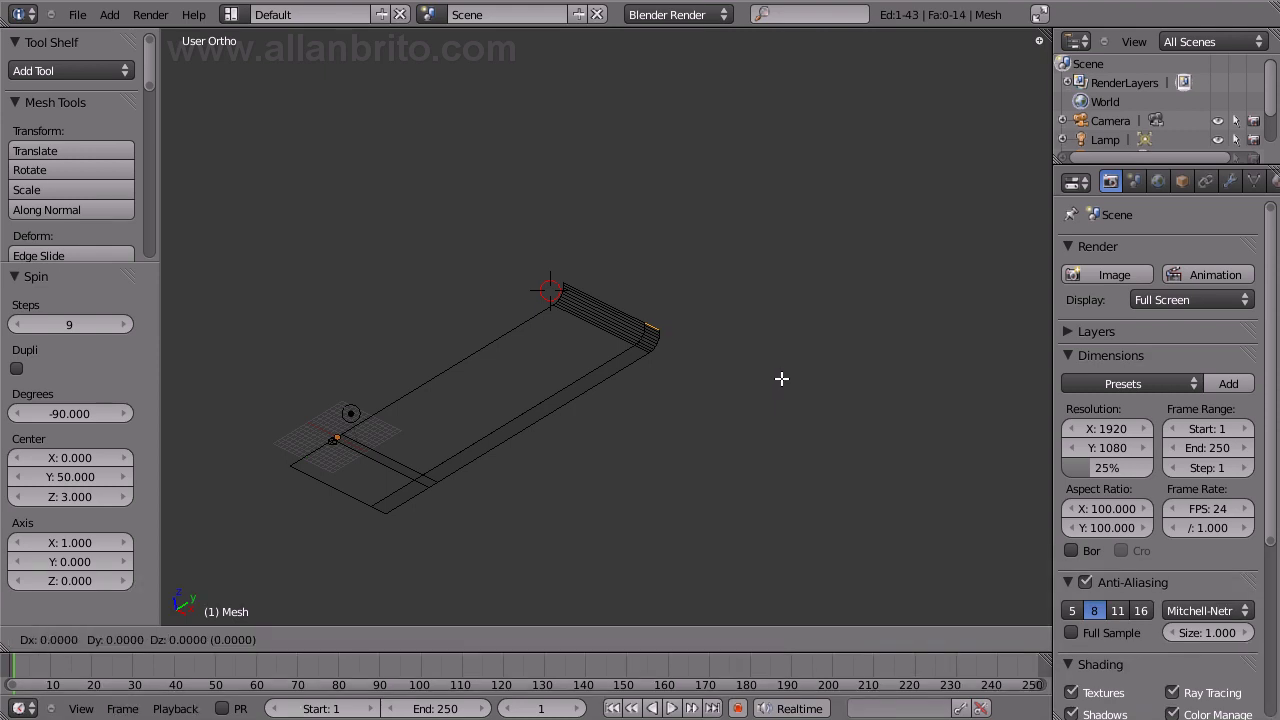
type("z")
type("25")
key("Return")
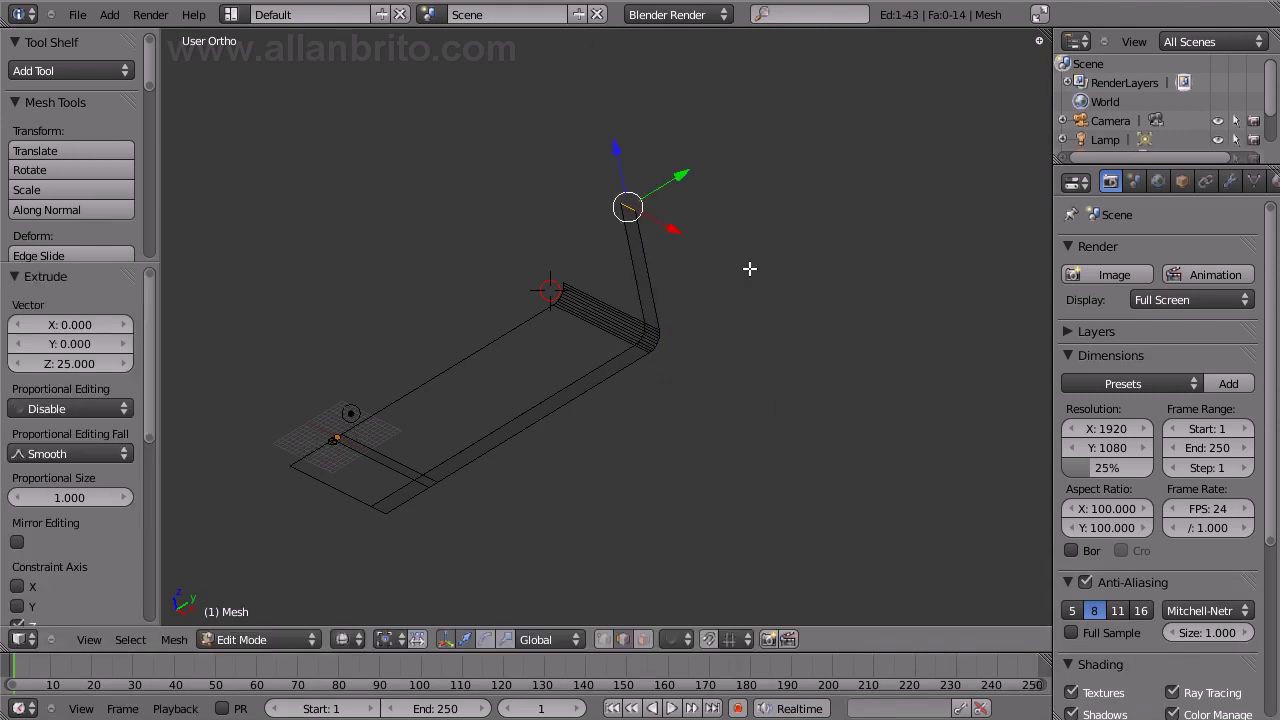
key("e")
key("z")
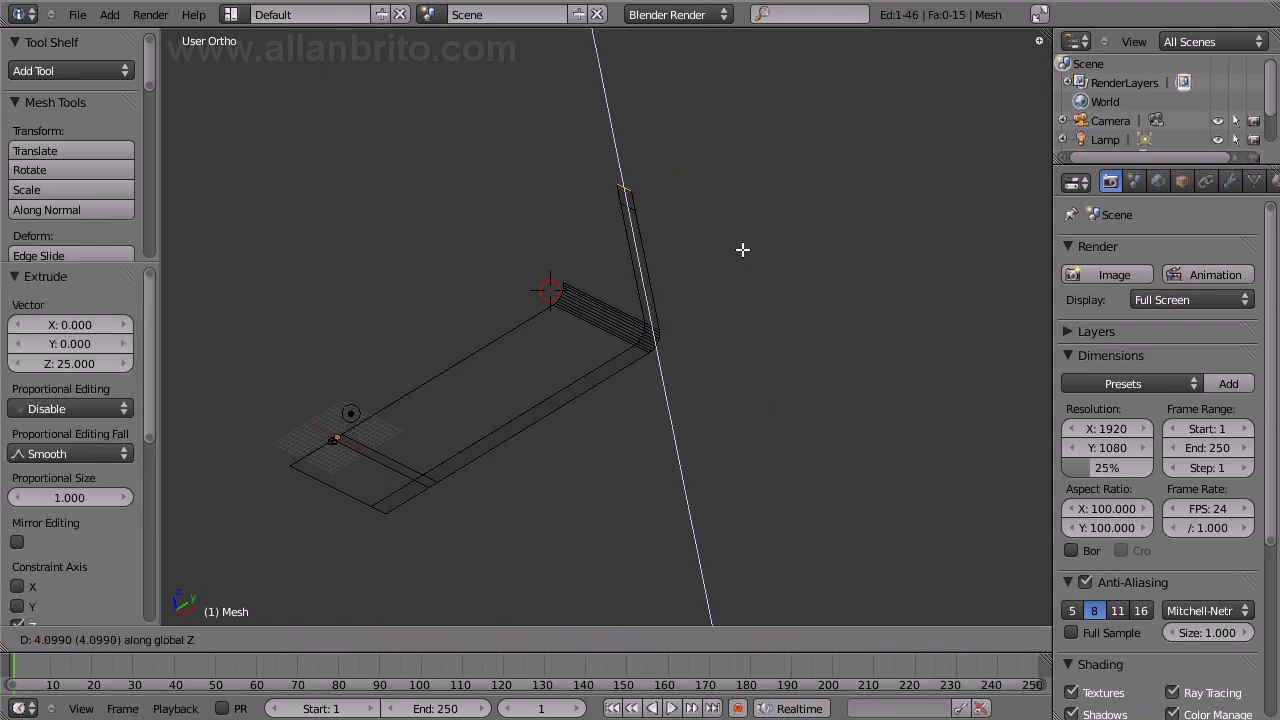
key("Return")
key("e")
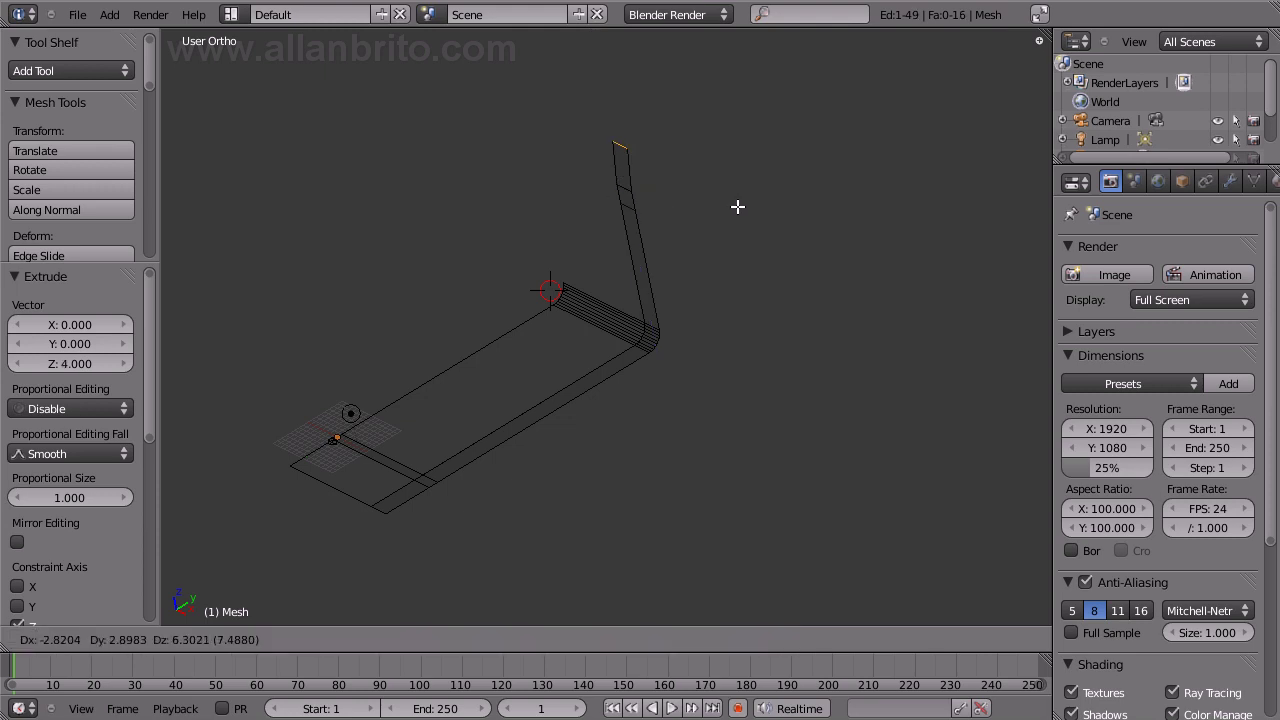
key("z")
left_click(735, 205)
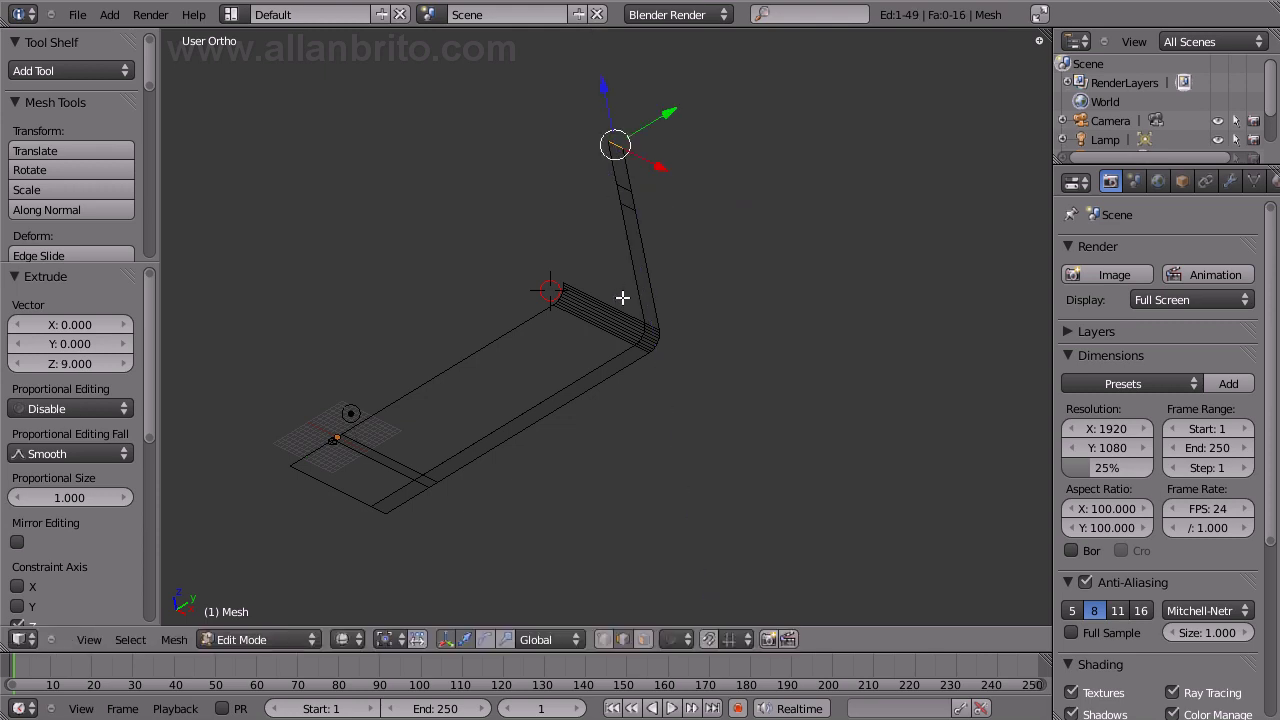
Leave the frame line and open the seat surface Mesh.001 for editing.
key("Tab")
key("Tab")
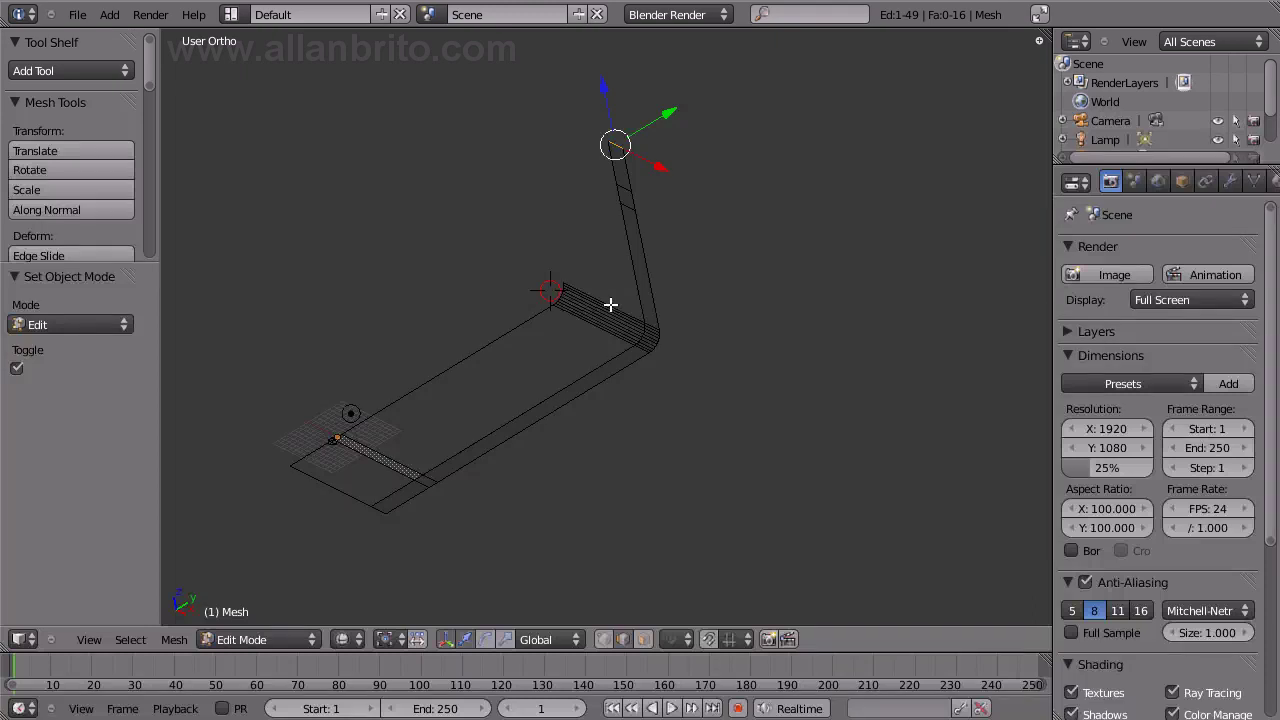
key("Tab")
right_click(611, 300)
key("Tab")
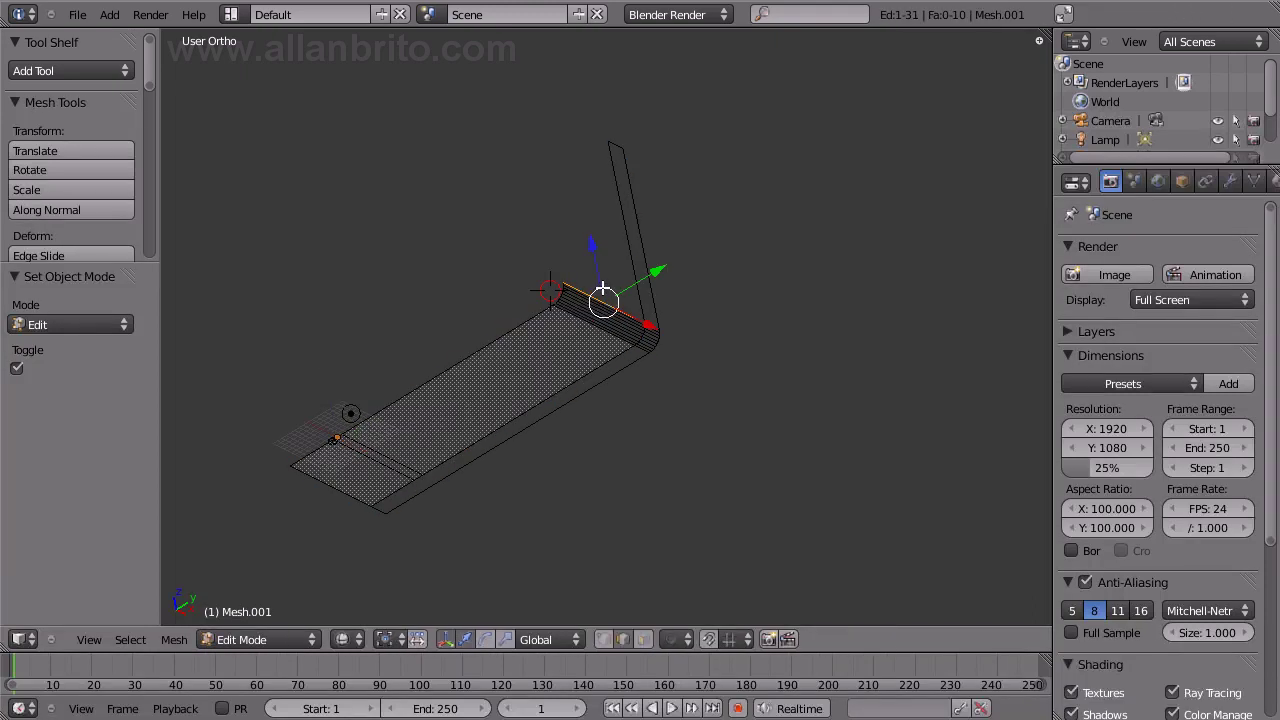
Extrude the seat's back edge 50 units straight up along Z, then leave Edit Mode.
key("e")
key("z")
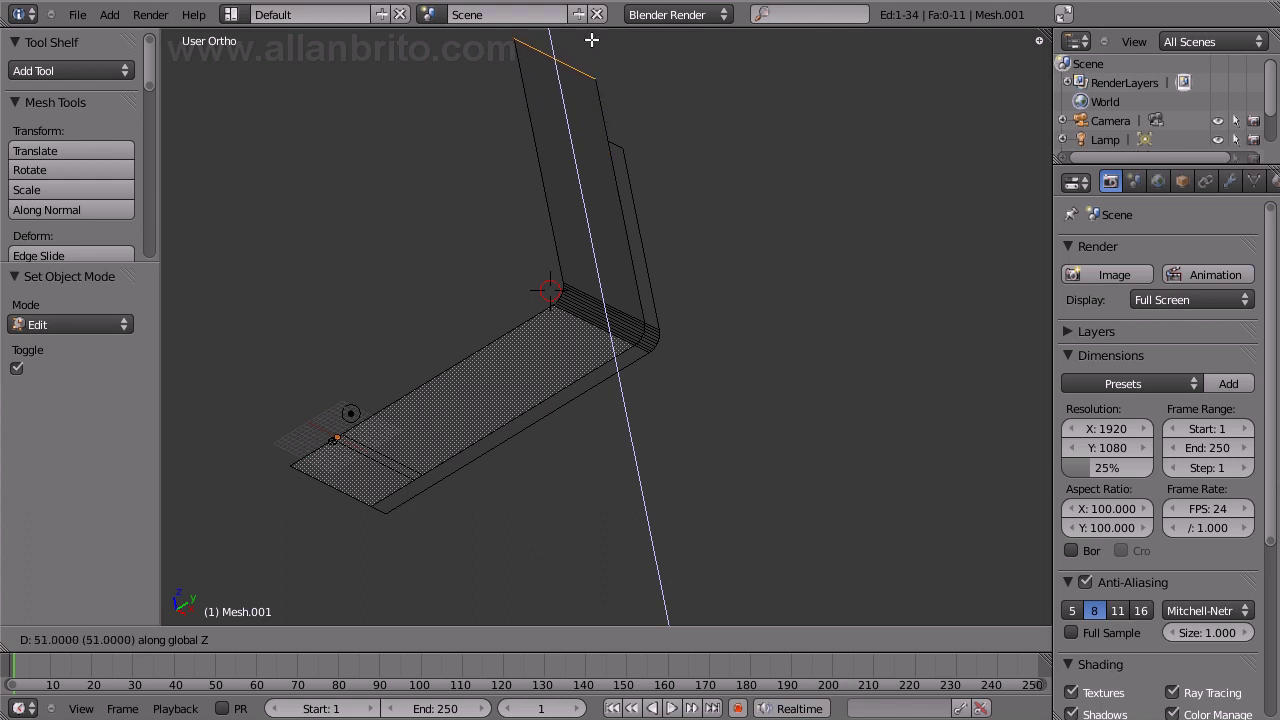
left_click(601, 78)
mouse_move(601, 78)
middle_mouse_down()
mouse_move(560, 332)
mouse_move(473, 473)
mouse_move(363, 449)
mouse_move(354, 437)
mouse_move(398, 411)
middle_mouse_up()
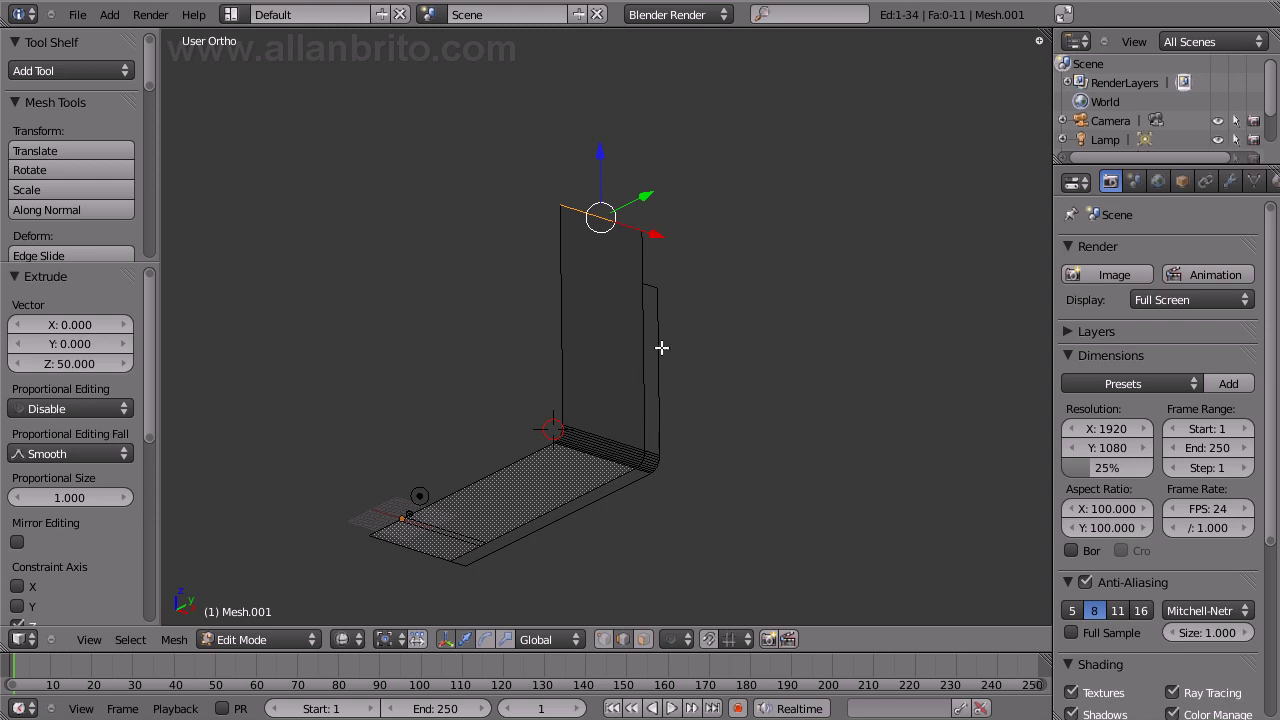
key("a")
key("Tab")
Select the frame Mesh and snap the 3D cursor to the grid below its front end.
right_click(502, 554)
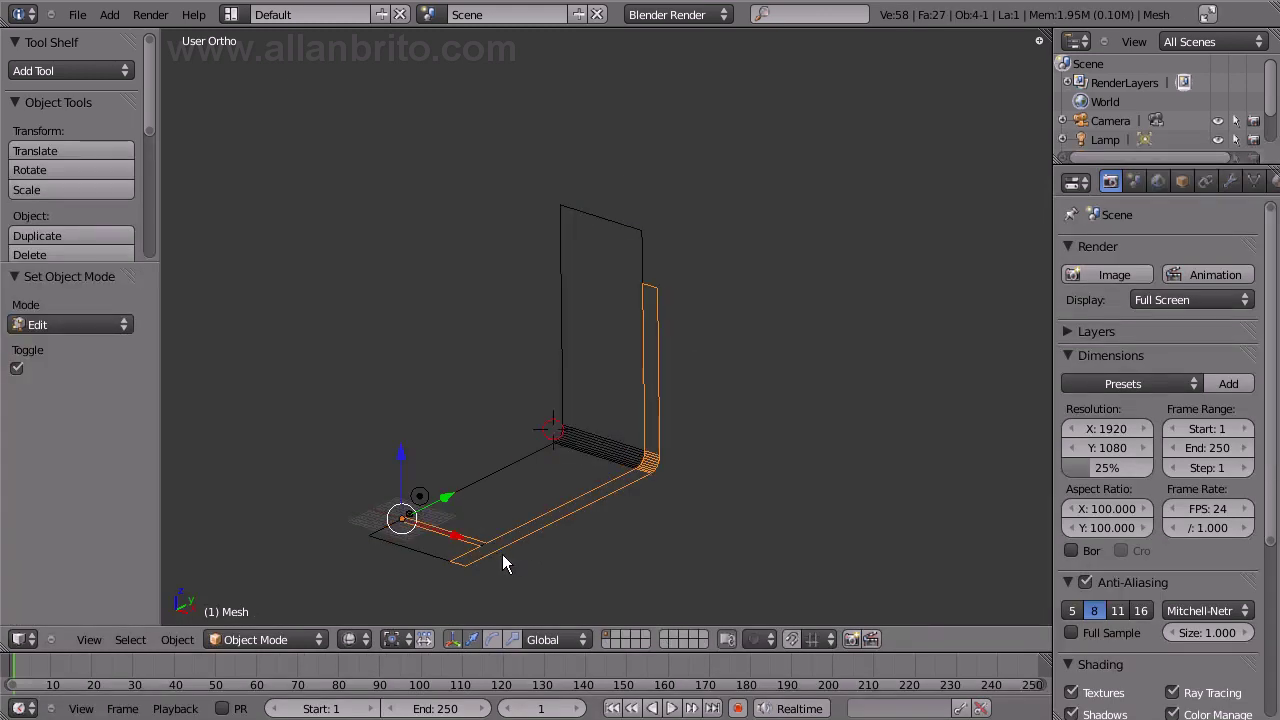
key("KP_3")
scroll(408, 368, "up", 4)
mouse_move(408, 376)
middle_mouse_down("shift")
mouse_move(523, 294)
mouse_move(549, 229)
middle_mouse_up("shift")
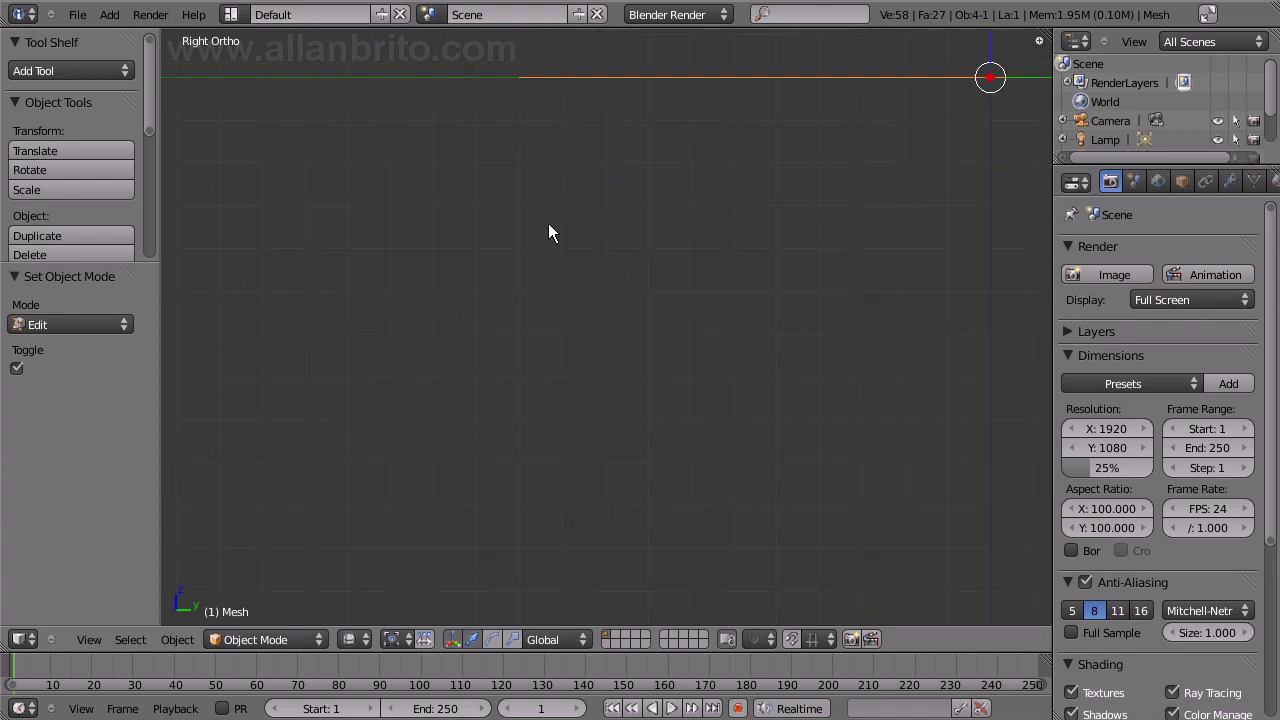
left_click(519, 205)
key("shift+s")
left_click(519, 205)
Spin the frame's front end vertex by -90° into a downward quarter-circle bend.
key("Tab")
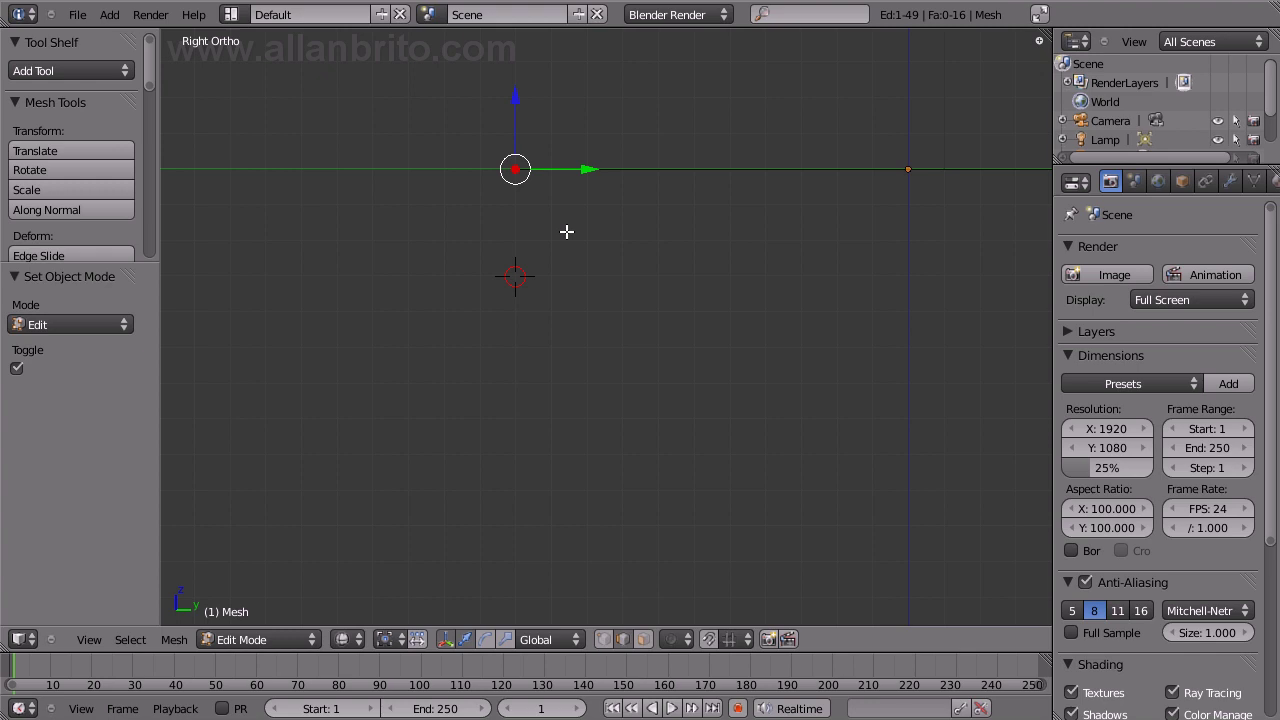
key("alt+r")
left_click(77, 405)
type("-90")
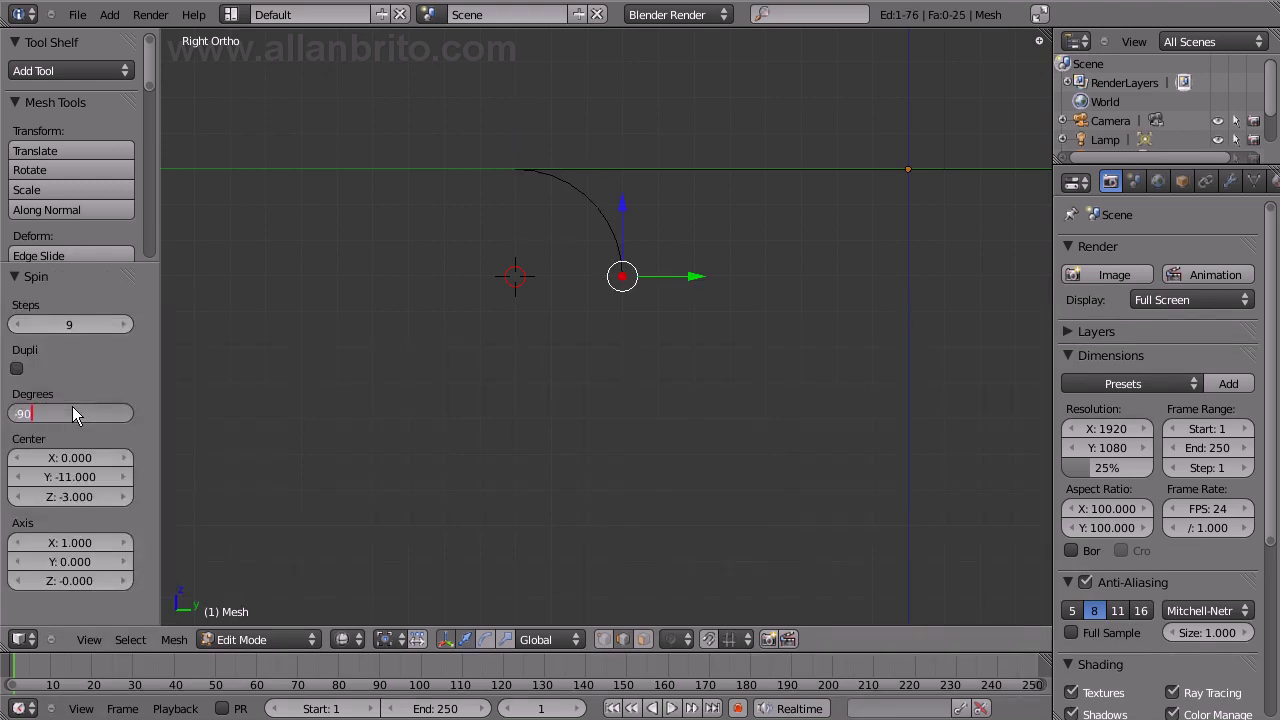
key("Return")
key("ctrl+z")
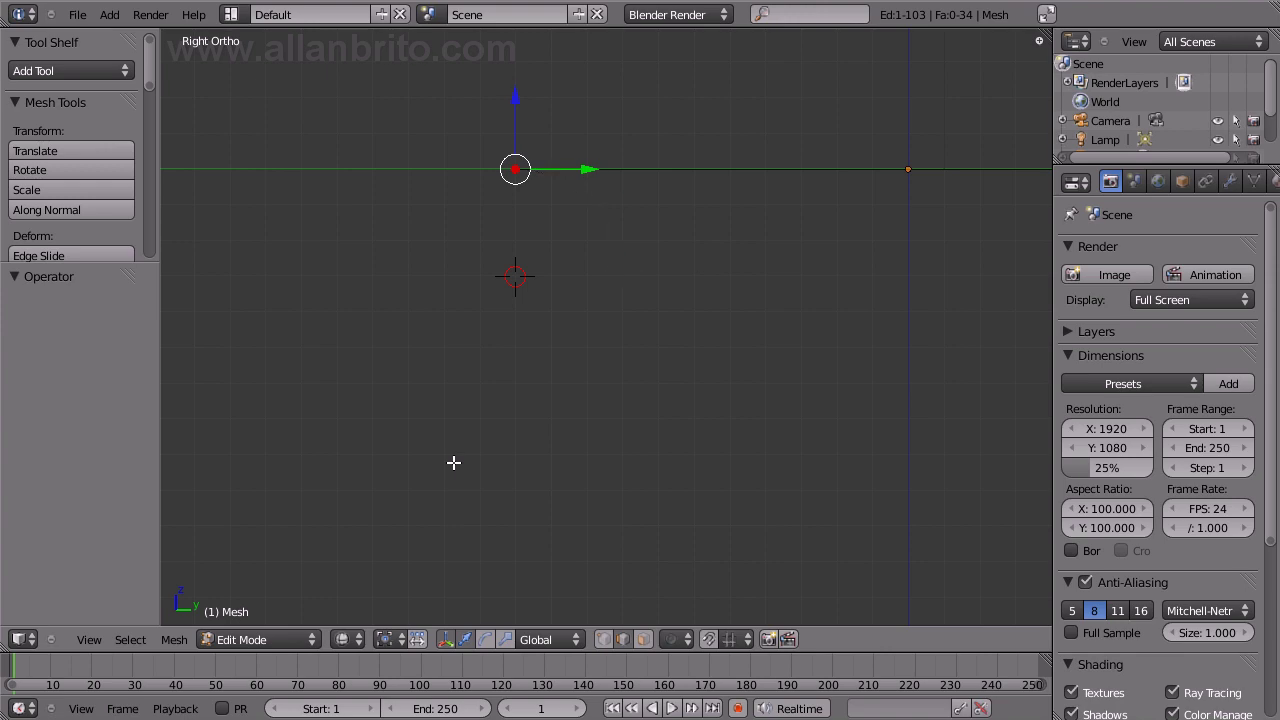
key("alt+r")
left_click(92, 415)
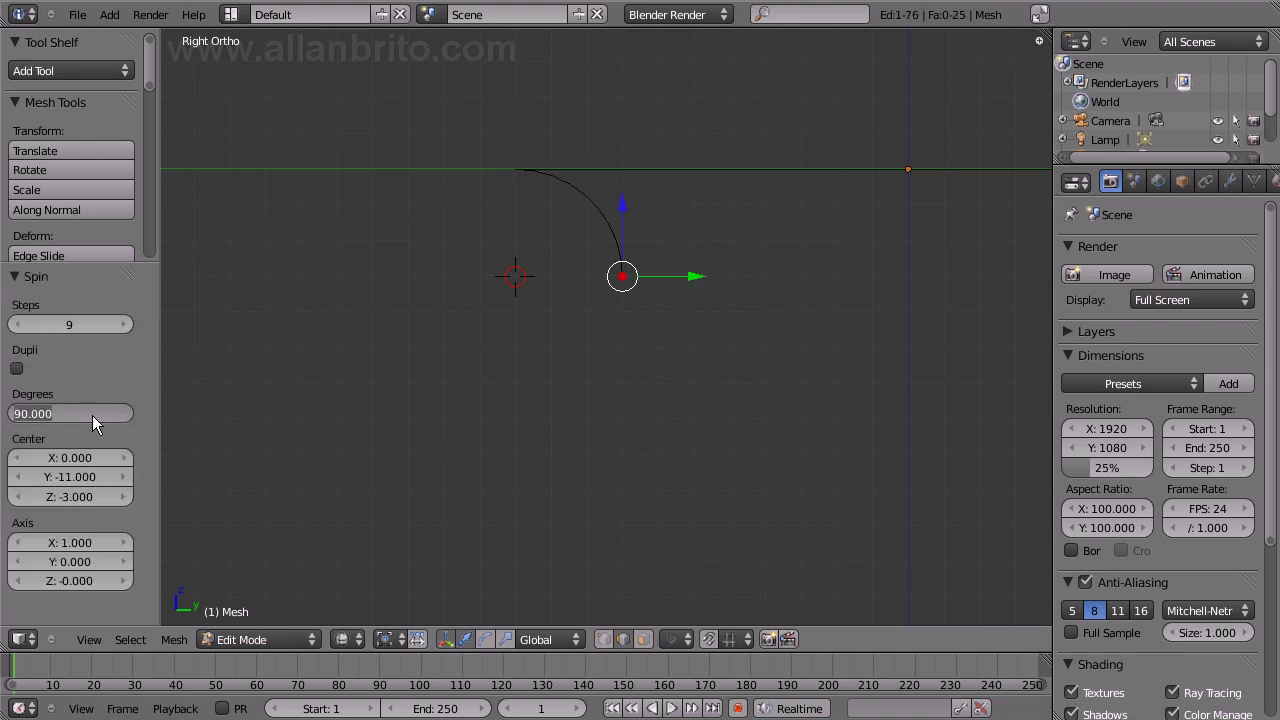
key("BackSpace")
type("-90")
key("Return")
Extrude the arc's end 31 units down along Z as the front leg.
mouse_move(366, 331)
middle_mouse_down()
mouse_move(689, 386)
mouse_move(626, 191)
middle_mouse_up()
key("e")
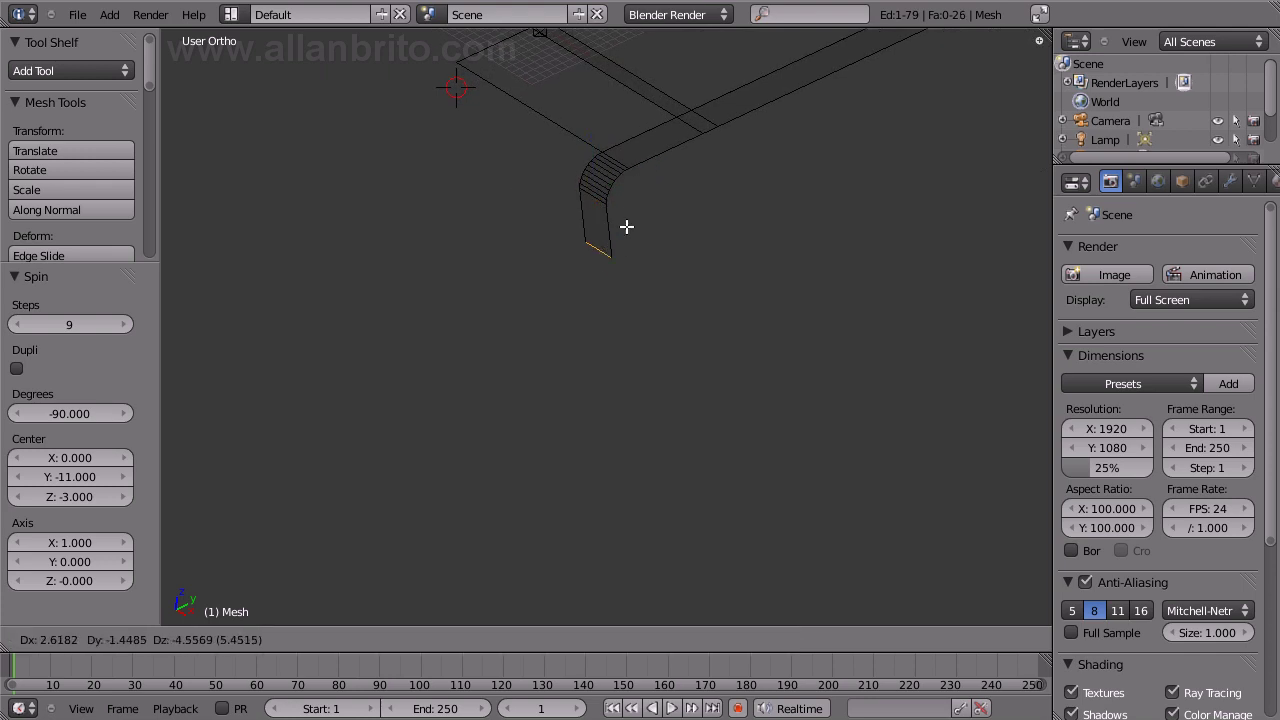
key("z")
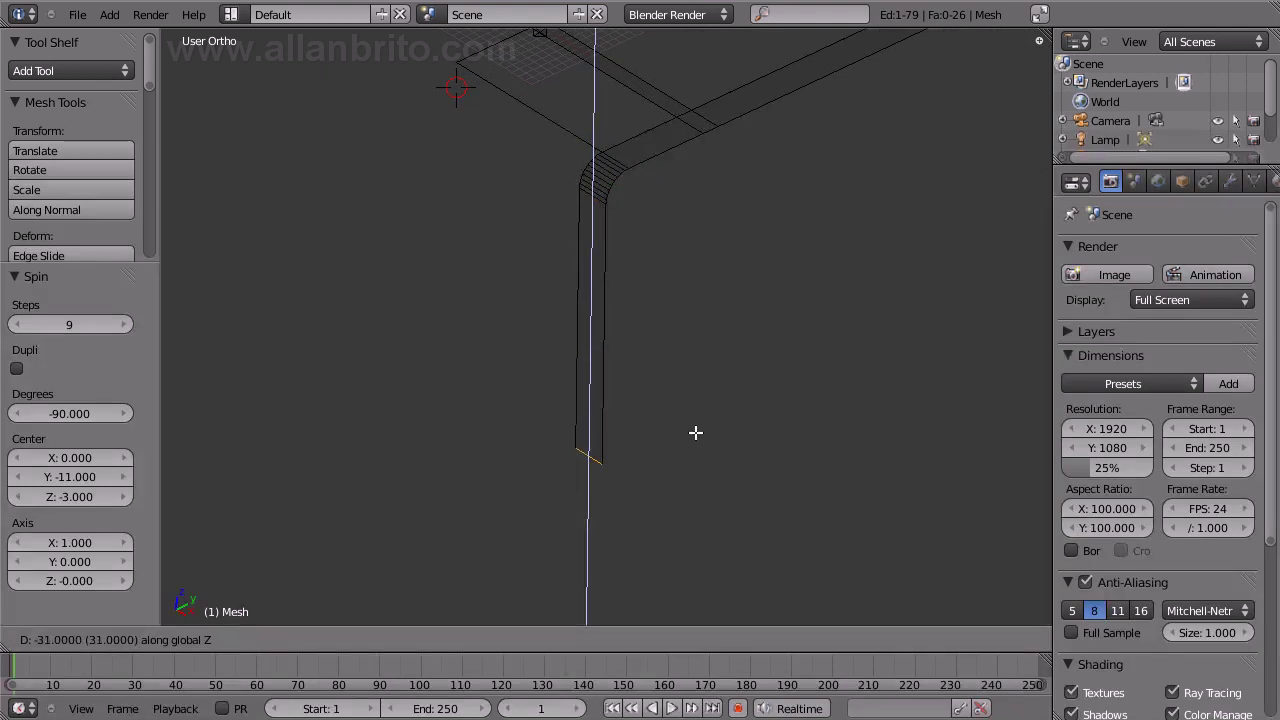
left_click(690, 432)
key("KP_3")
middle_click_drag(495, 310, 530, 295, "shift")
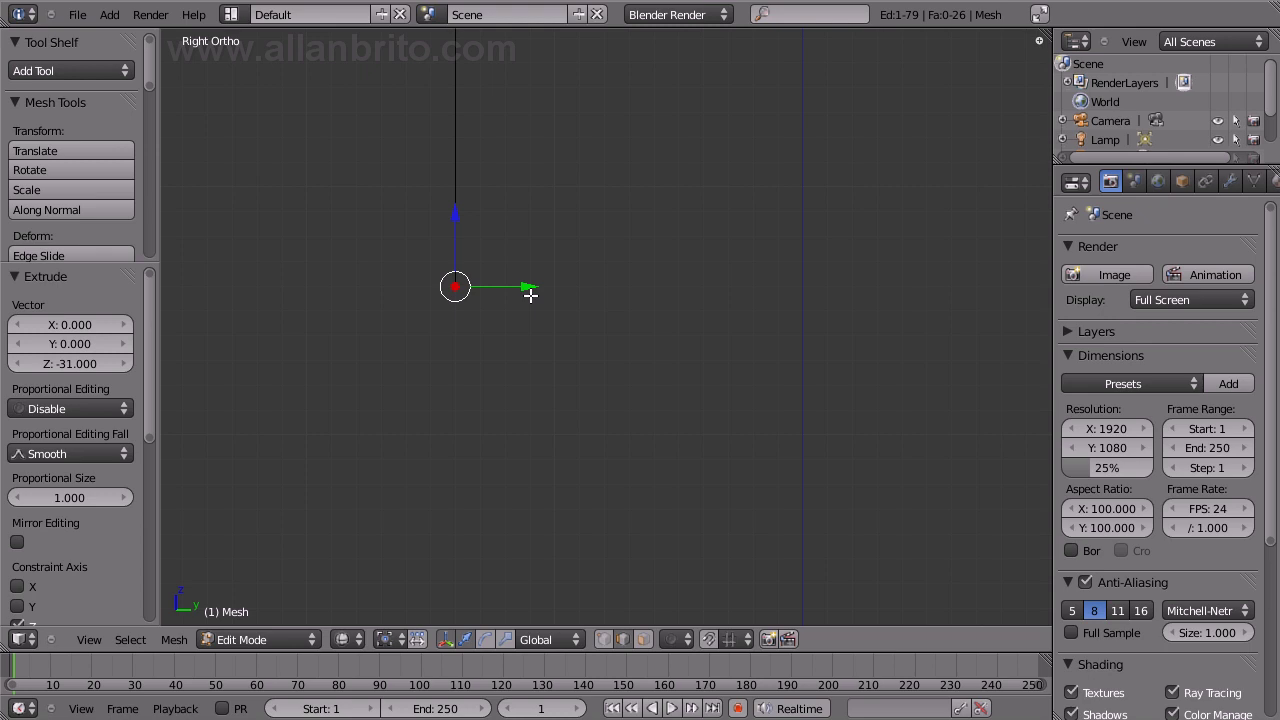
mouse_move(532, 310)
middle_mouse_down("shift")
mouse_move(543, 374)
mouse_move(583, 426)
mouse_move(391, 297)
mouse_move(460, 235)
middle_mouse_up("shift")
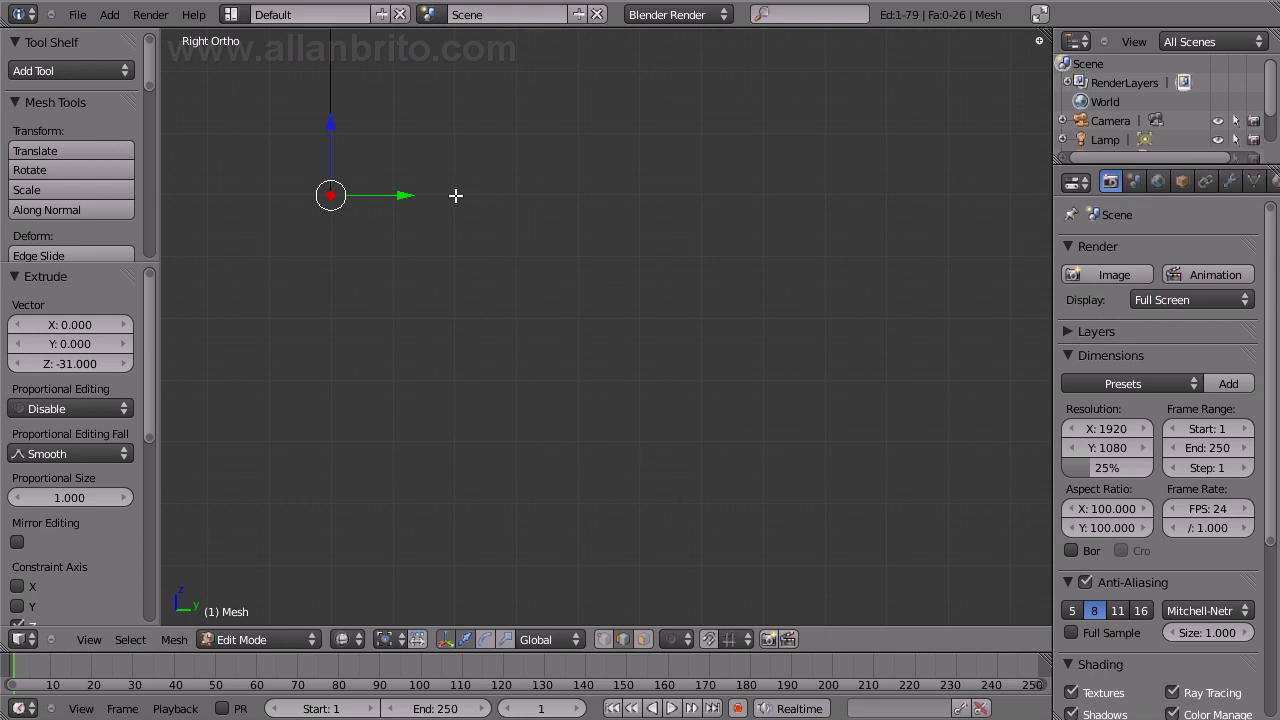
Snap the 3D cursor to the grid and spin the leg's bottom vertex -90° into a foot curve.
key("shift+s")
left_click(464, 202)
scroll(464, 202, "up", 4)
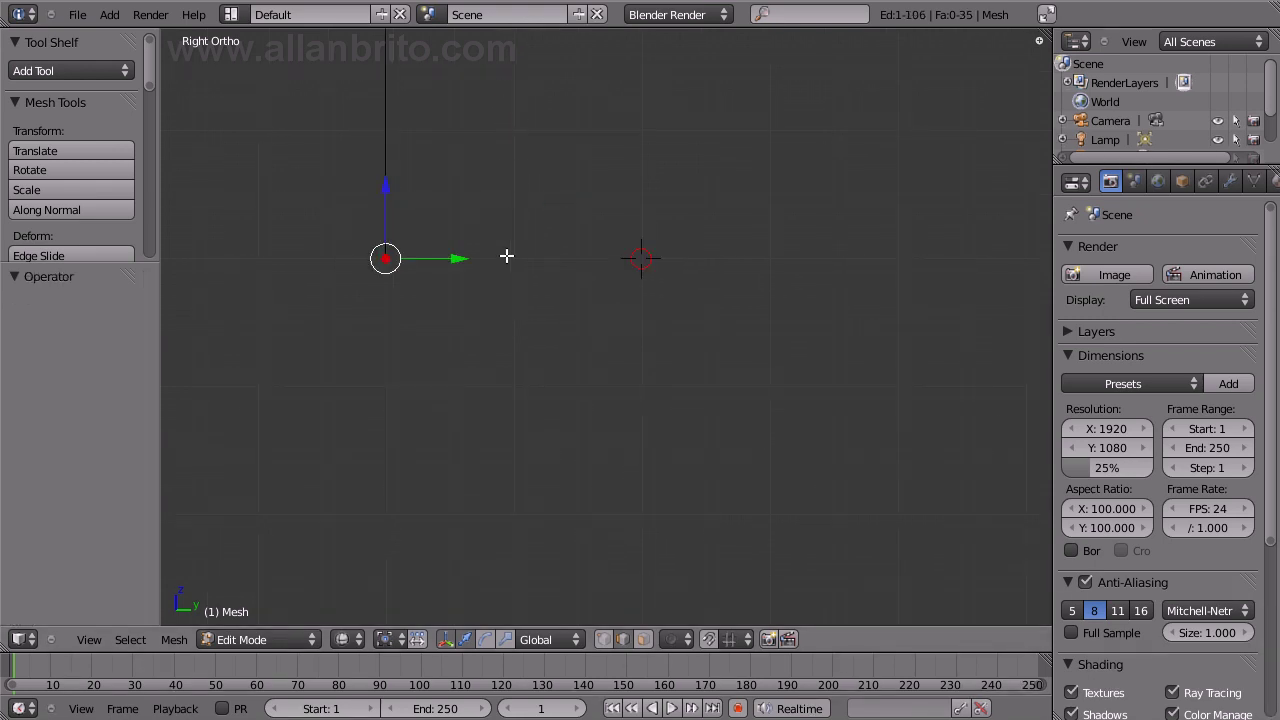
key("alt+r")
left_click(117, 412)
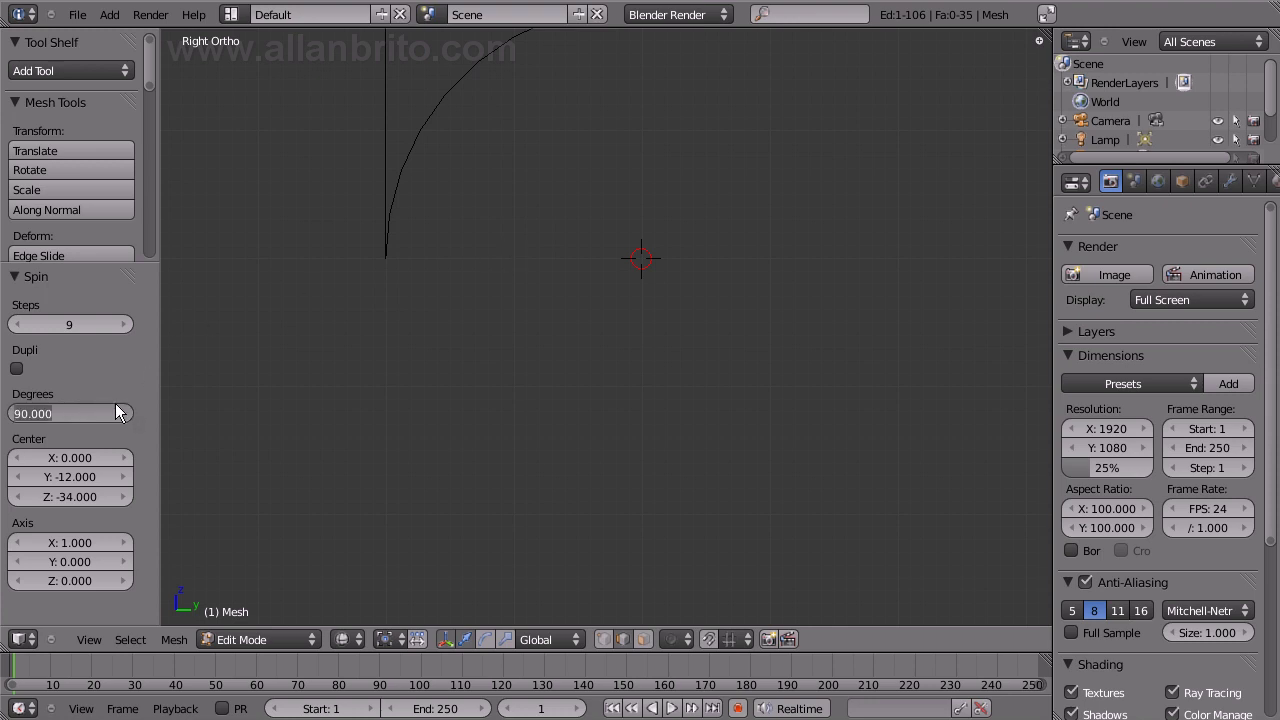
key("Return")
Extrude the foot along Y by 47, 5 and 9 units to form the floor runner.
scroll(680, 334, "down", 5)
mouse_move(680, 334)
middle_mouse_down()
mouse_move(534, 460)
mouse_move(862, 287)
mouse_move(720, 284)
middle_mouse_up()
key("e")
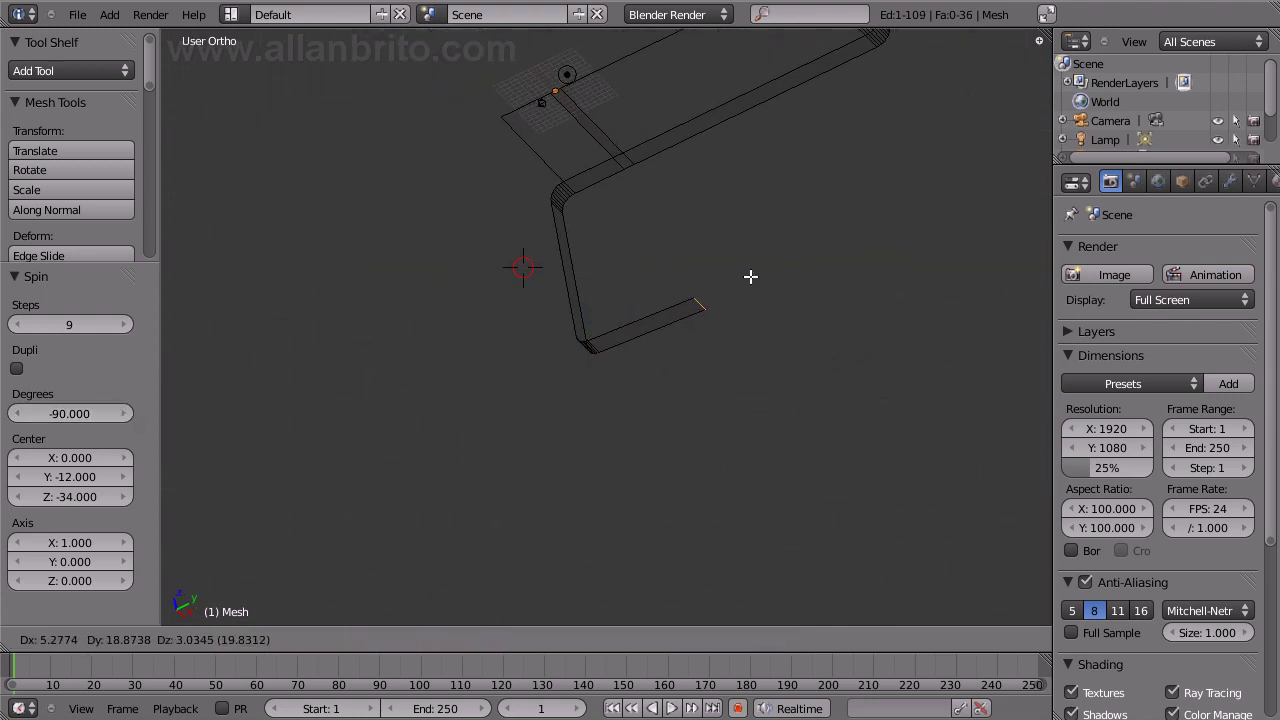
key("y")
left_click(875, 226)
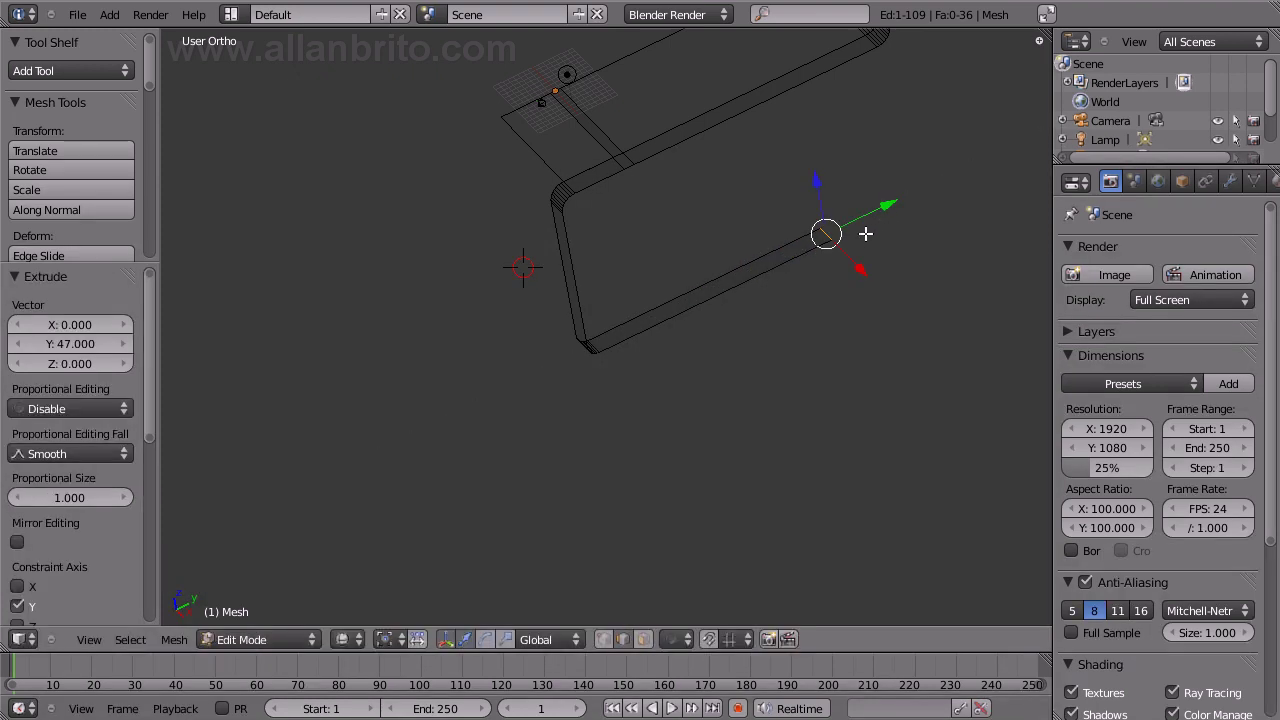
key("e")
key("z")
key("y")
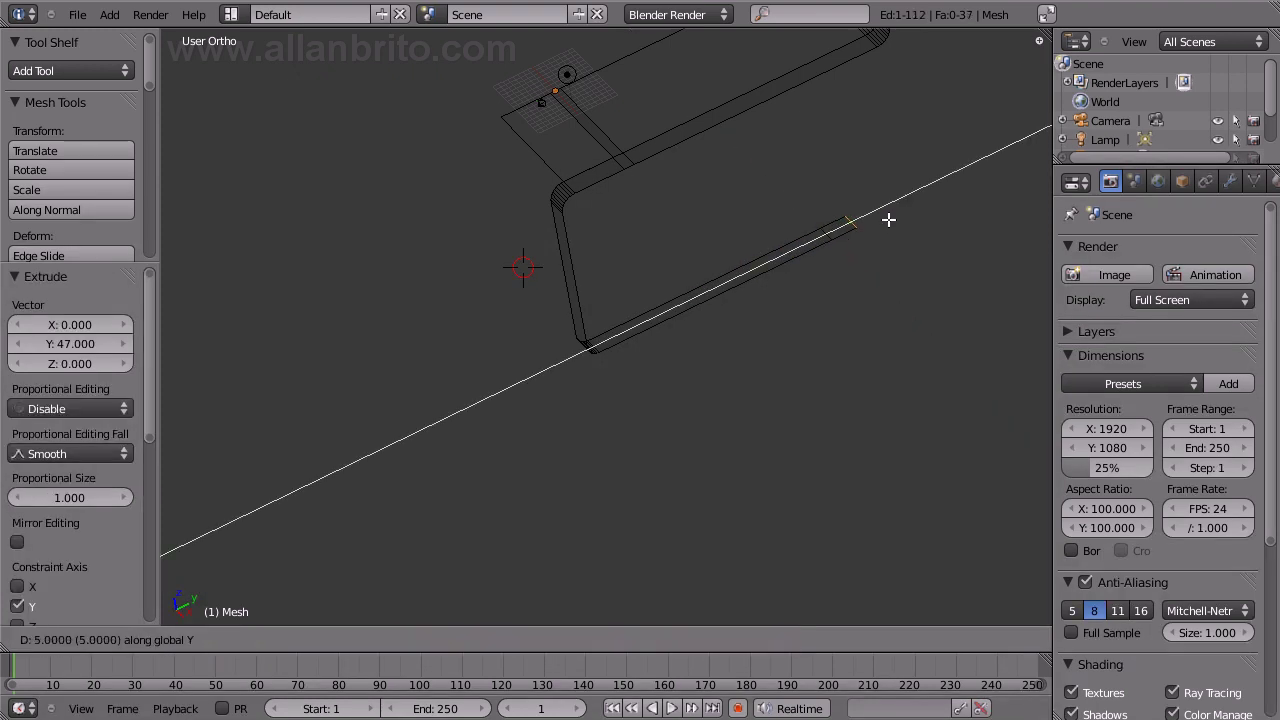
left_click(885, 219)
key("e")
key("y")
left_click(900, 208)
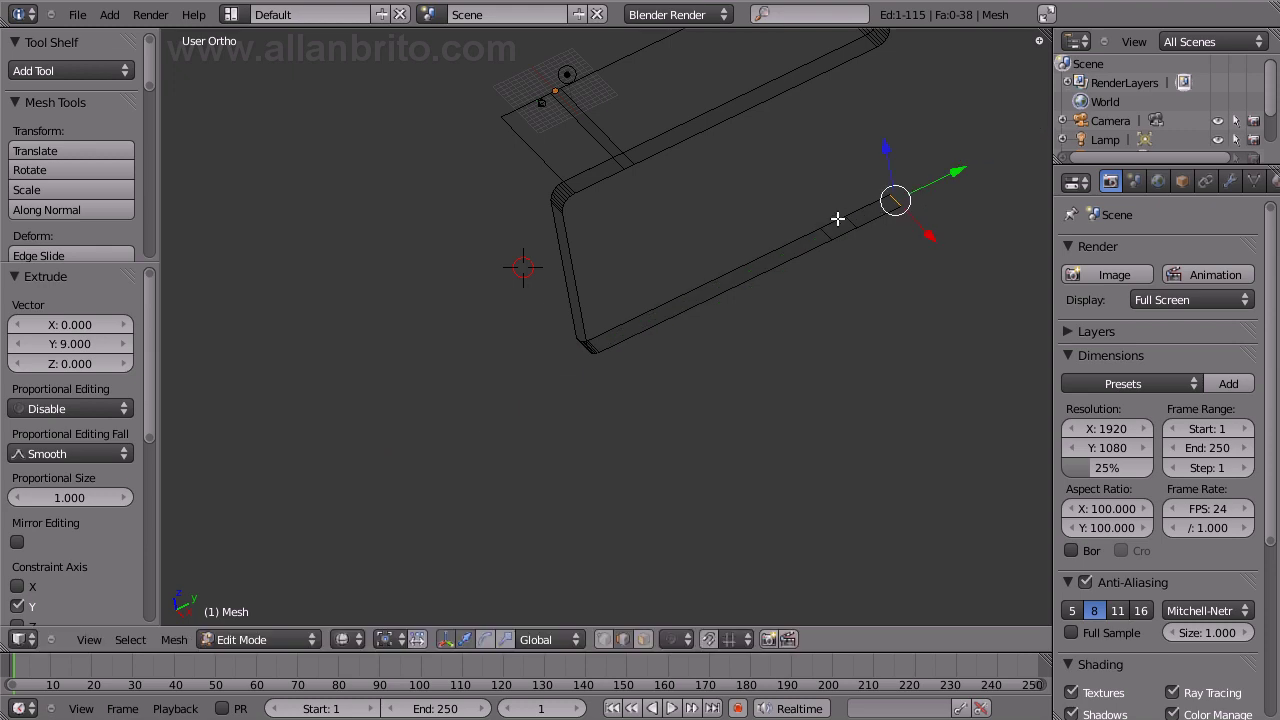
In top view, extend the runner end 22 units along −X toward the centre.
middle_click_drag(838, 218, 714, 263)
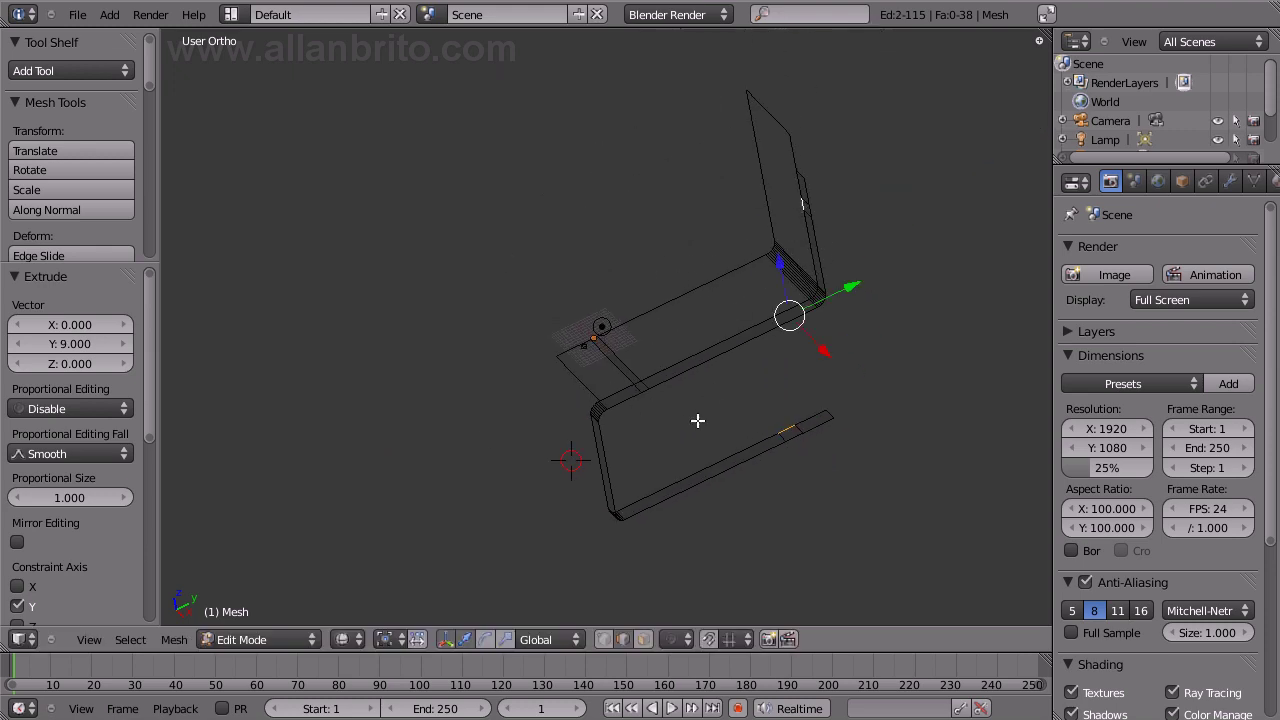
key("KP_7")
key("g")
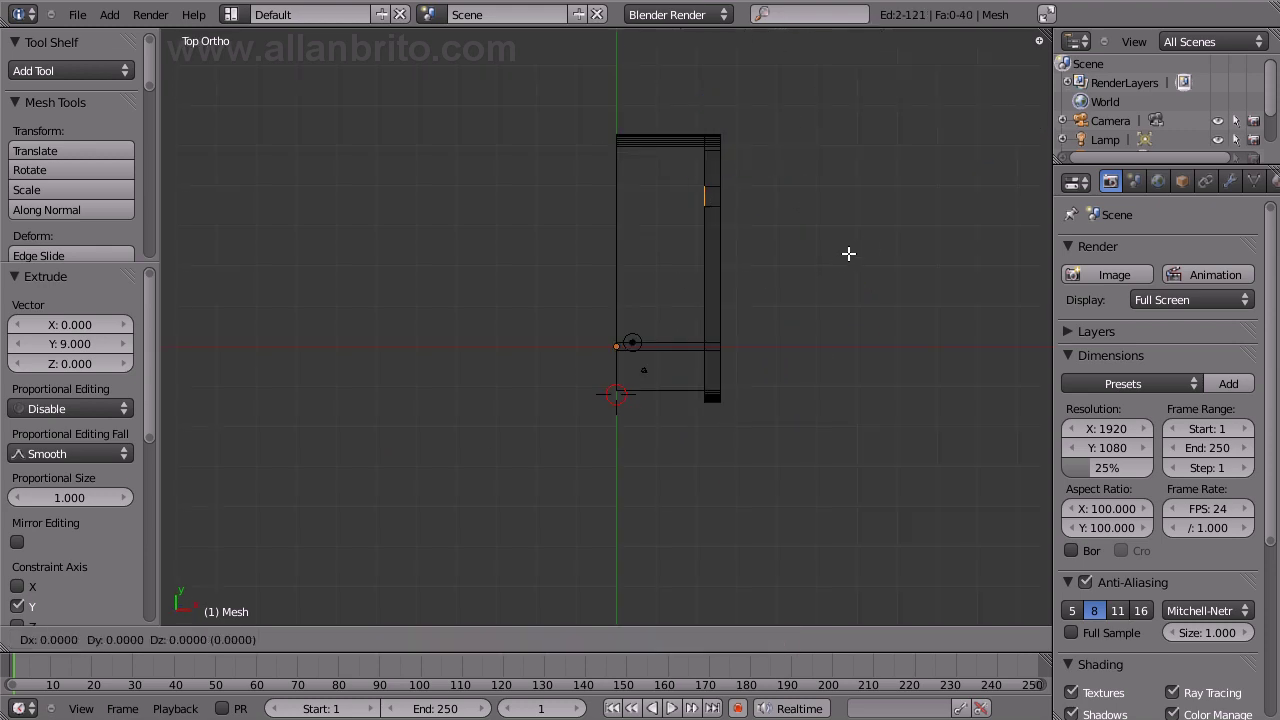
key("x")
left_click(748, 250)
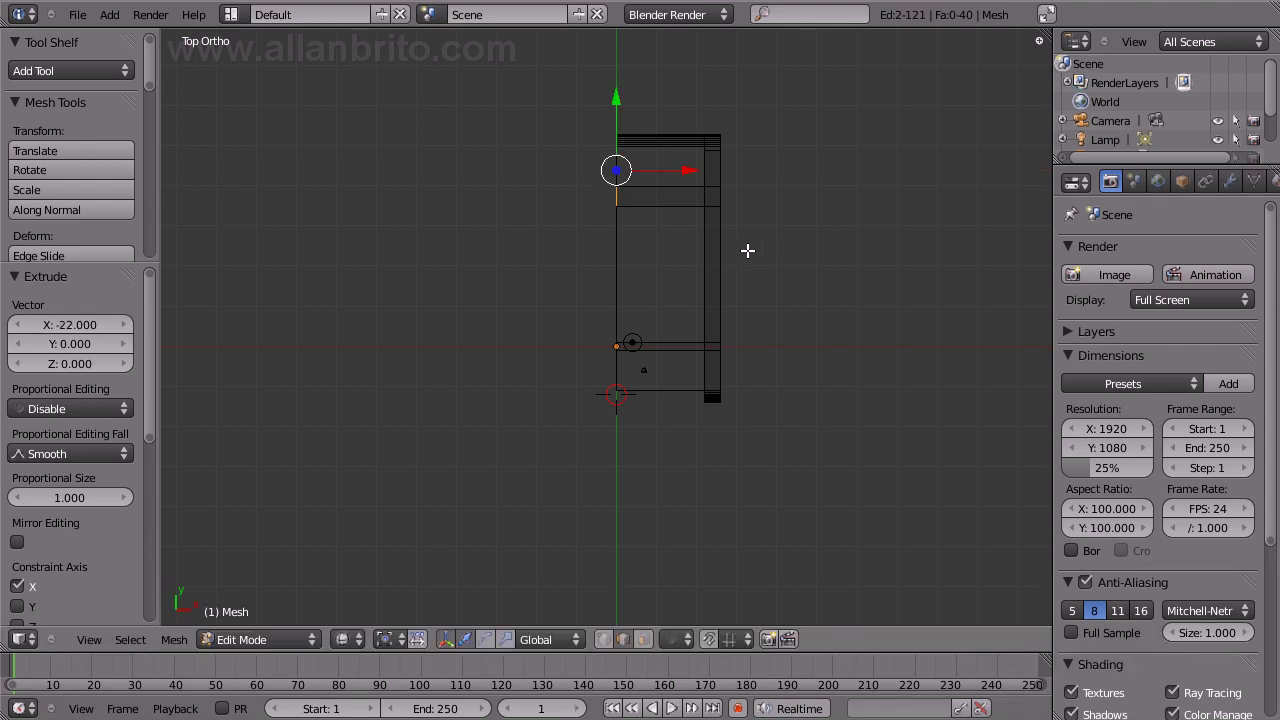
mouse_move(748, 251)
middle_mouse_down()
mouse_move(528, 197)
mouse_move(614, 391)
mouse_move(823, 428)
mouse_move(700, 428)
middle_mouse_up()
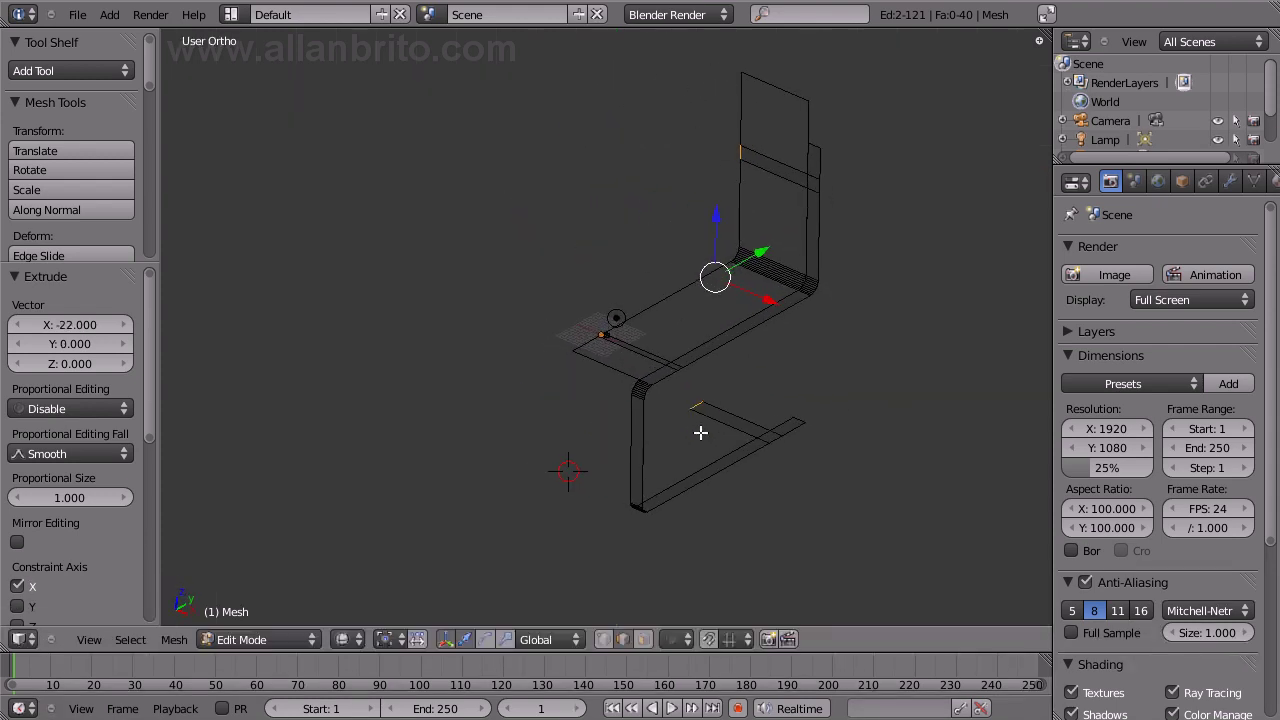
In Object Mode, select both chair parts and scale them down to 0.4.
key("Tab")
right_click(678, 338, "shift")
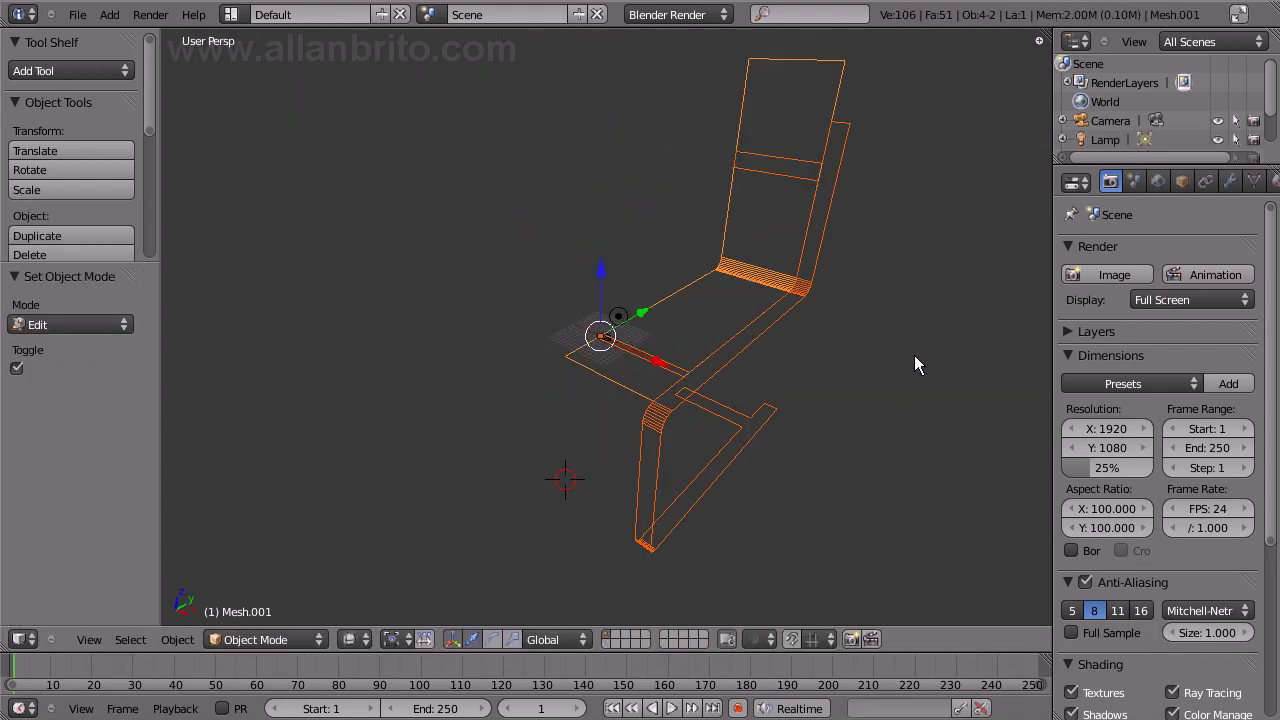
key("s")
left_click(713, 363)
scroll(680, 372, "up", 5)
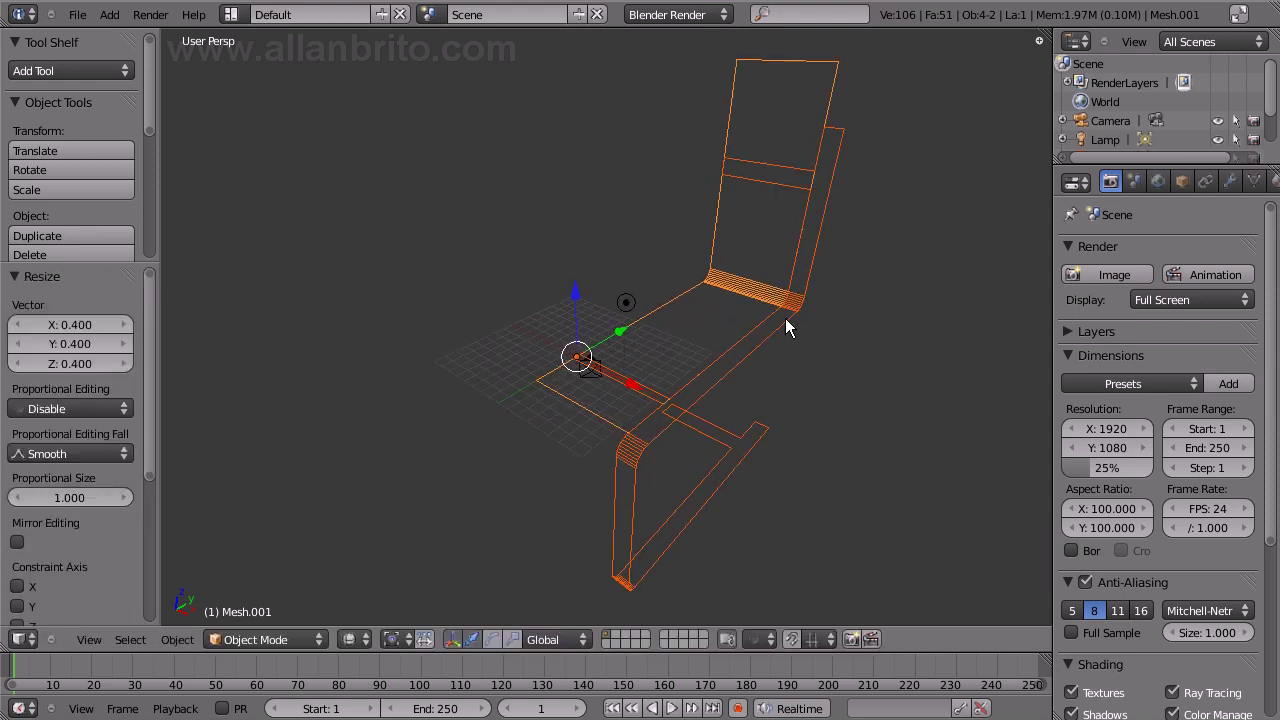
Delete the lamp and the camera.
right_click(587, 328)
right_click(540, 405, "shift")
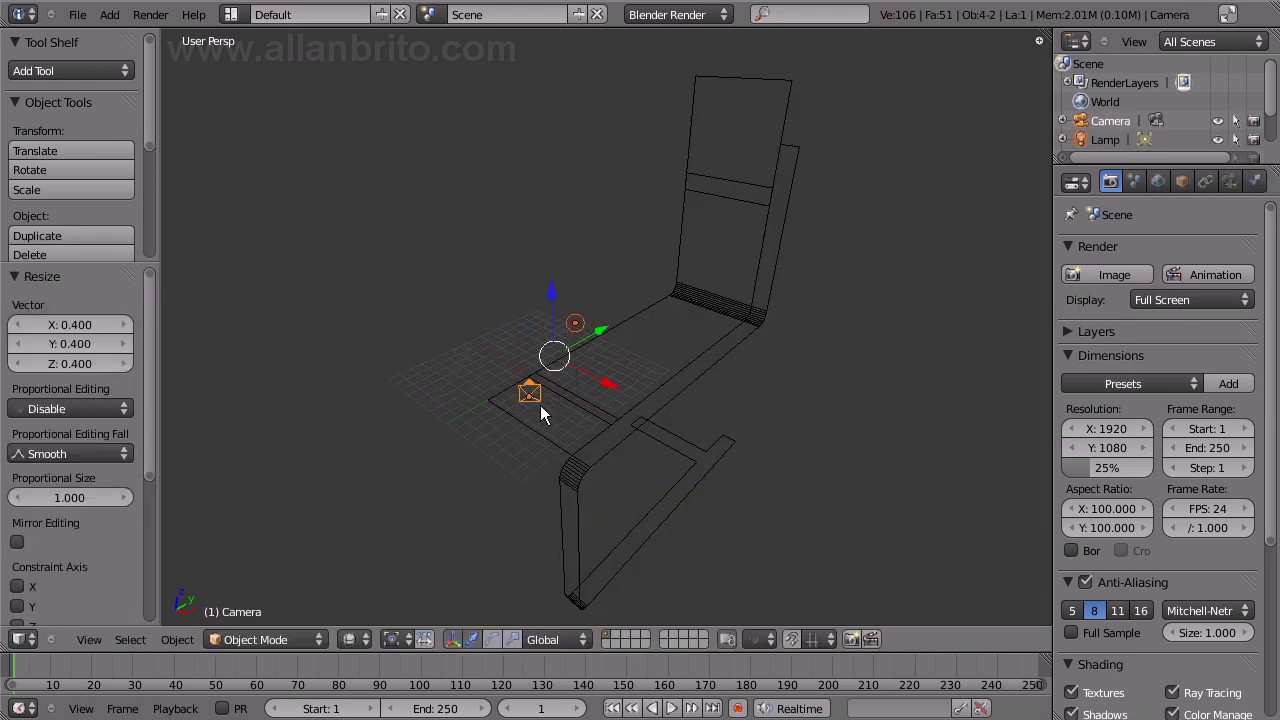
key("Delete")
Select the seat-back and tube frame and scale the whole chair down to 0.3.
right_click(640, 325)
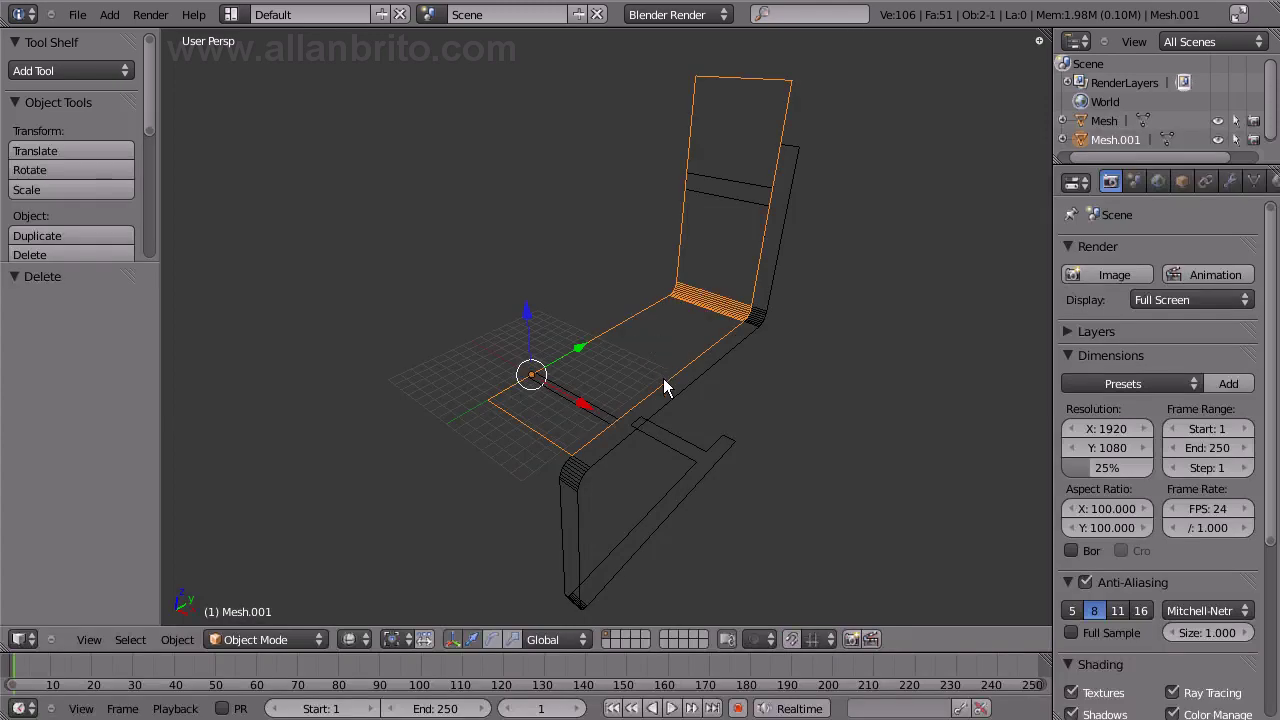
right_click(665, 380, "shift")
key("s")
left_click(633, 393)
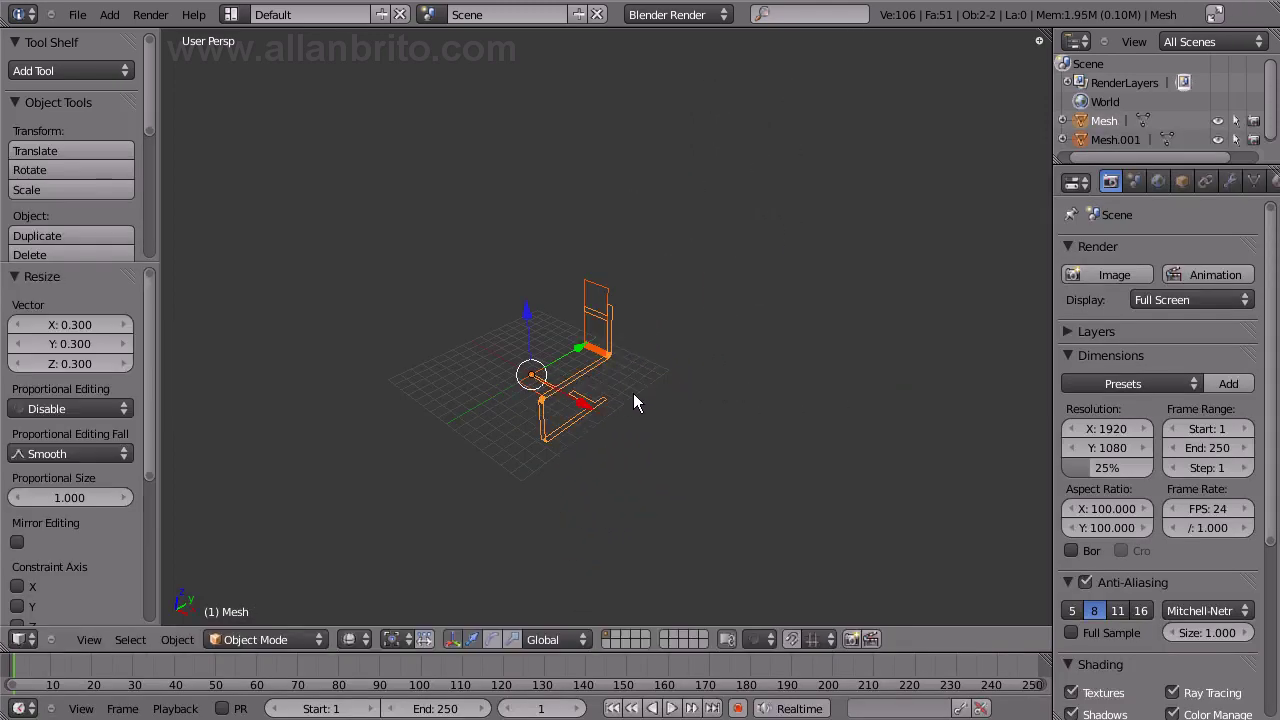
scroll(600, 380, "up", 2)
scroll(667, 295, "up", 2)
mouse_move(667, 297)
middle_mouse_down()
mouse_move(614, 420)
mouse_move(740, 347)
mouse_move(677, 387)
mouse_move(614, 400)
mouse_move(631, 329)
mouse_move(607, 378)
middle_mouse_up()
Switch the chair to solid shading and deselect everything.
key("a")
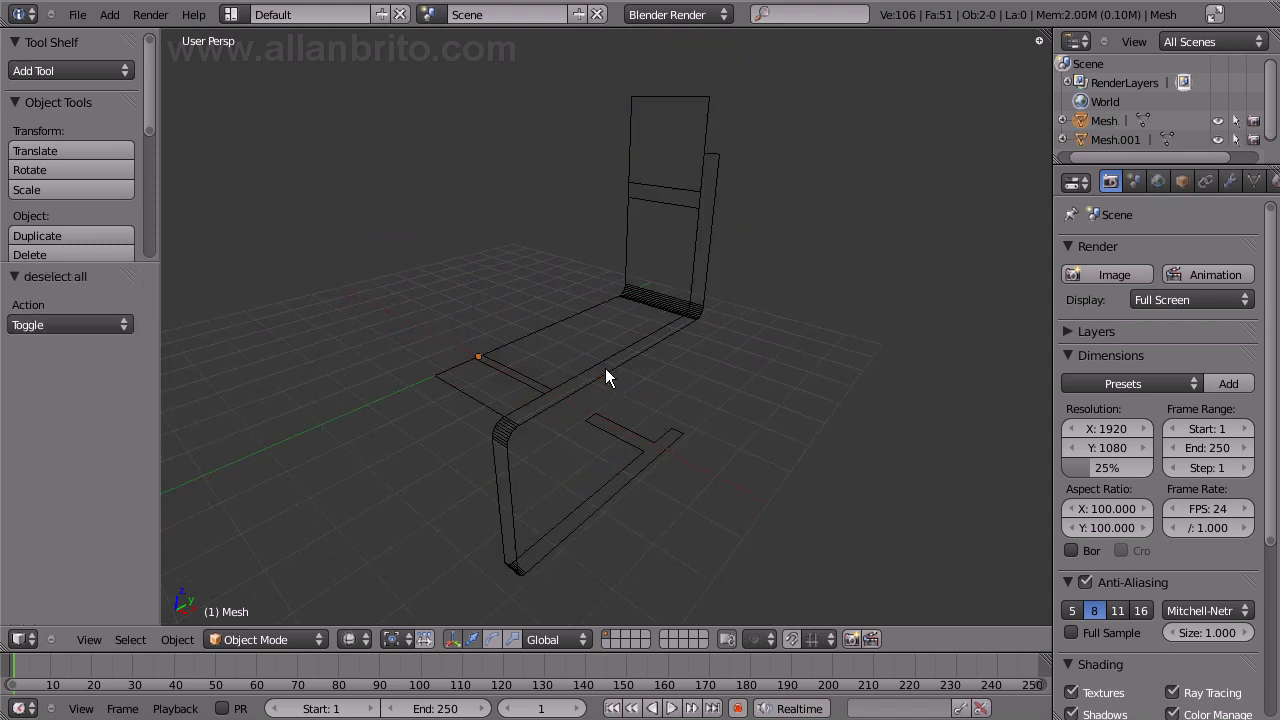
right_click(605, 370)
right_click(535, 346, "shift")
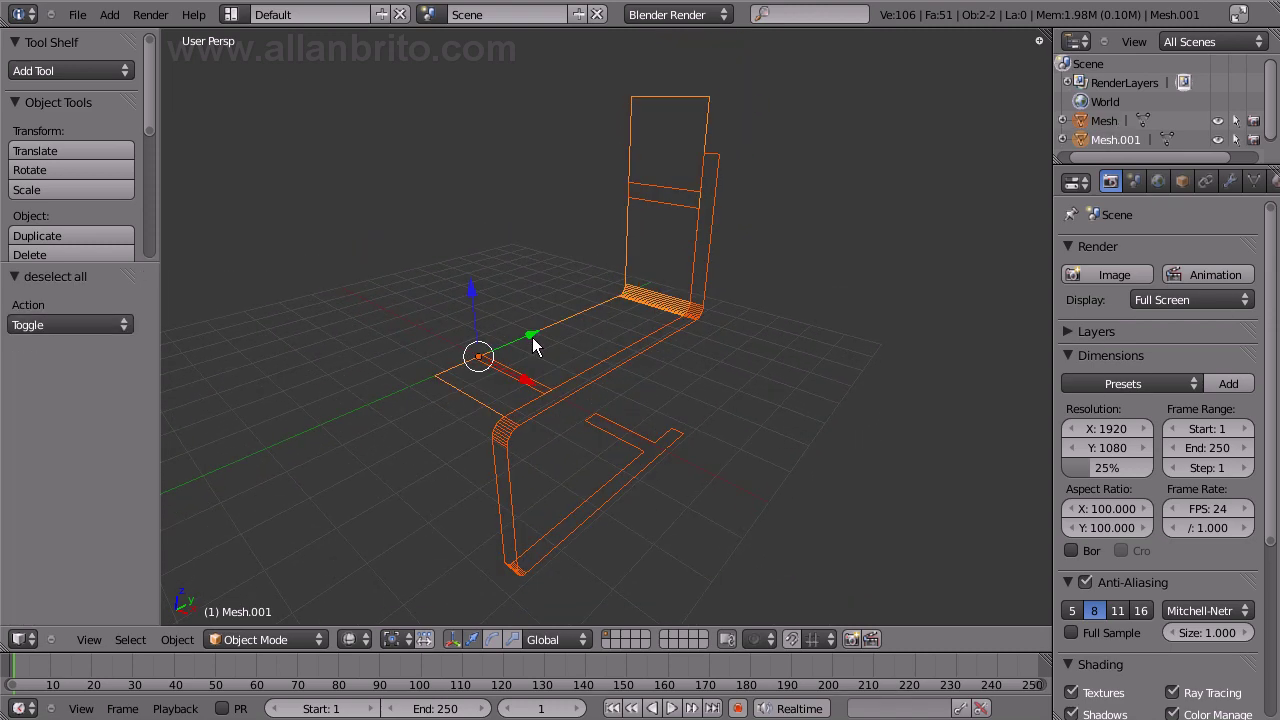
key("z")
key("a")
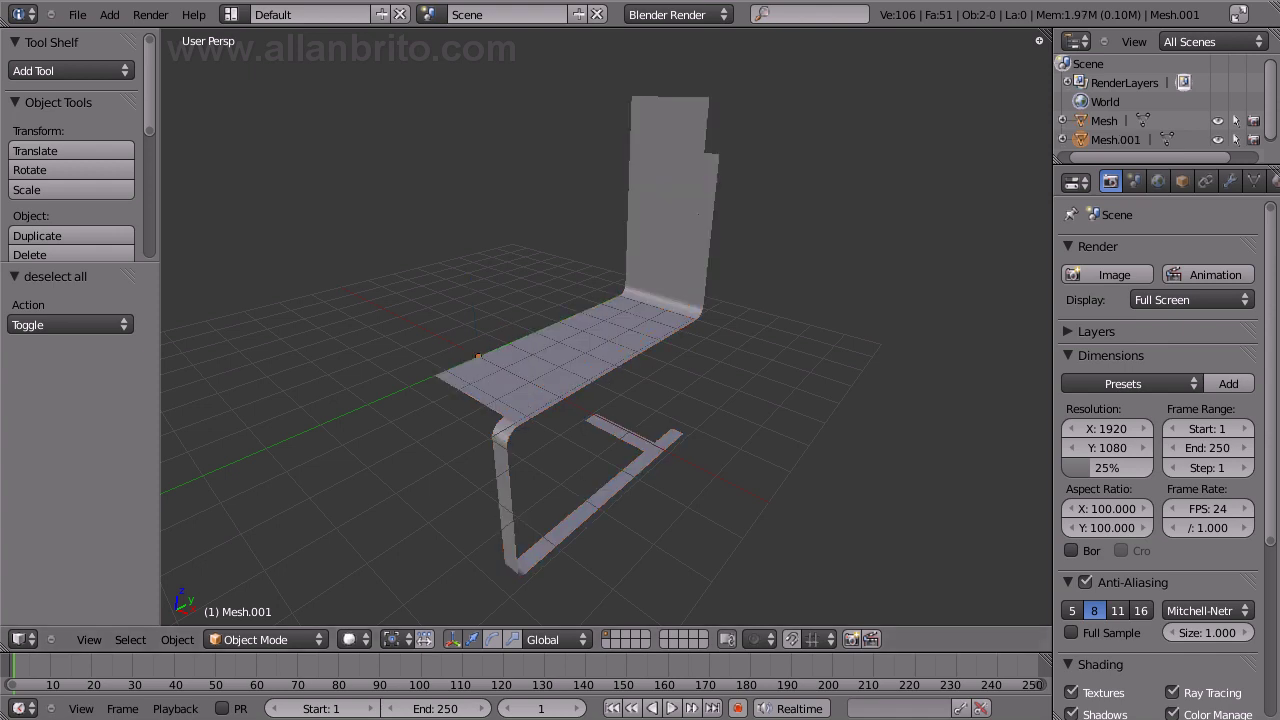
Edit the tube frame with all geometry selected and display its face normals at a longer size.
right_click(691, 322)
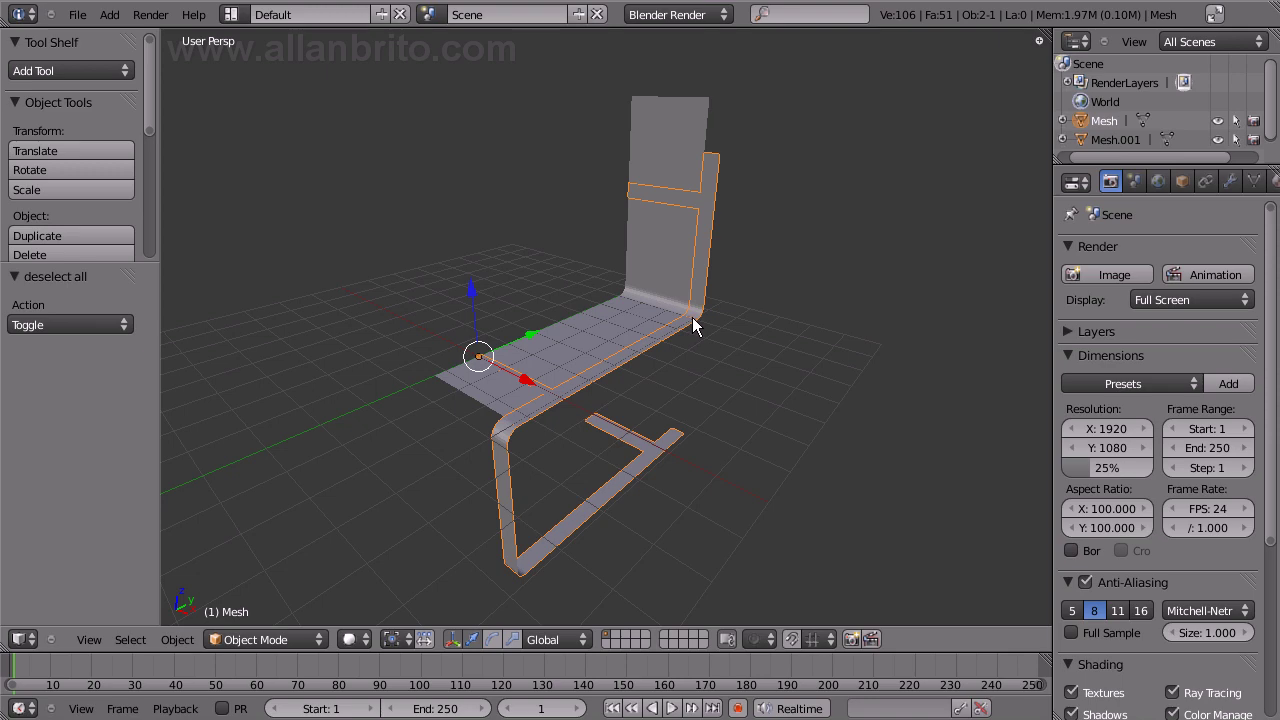
key("Tab")
key("a")
key("a")
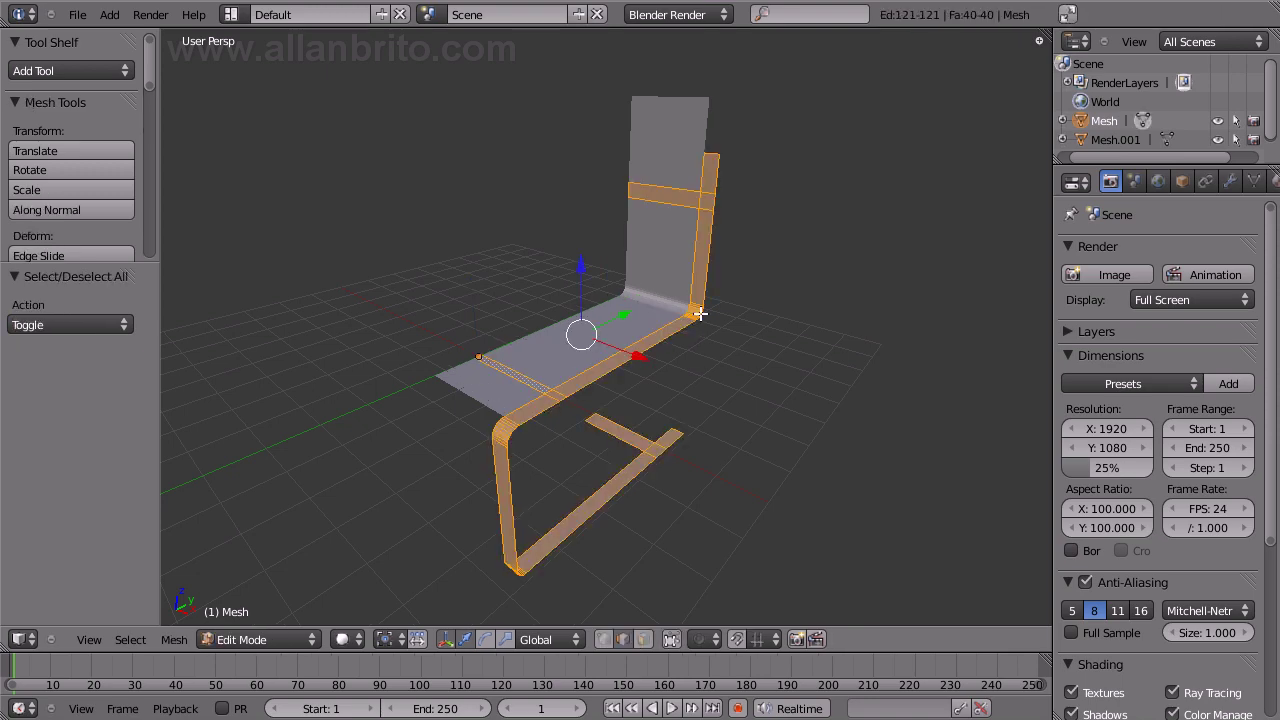
key("n")
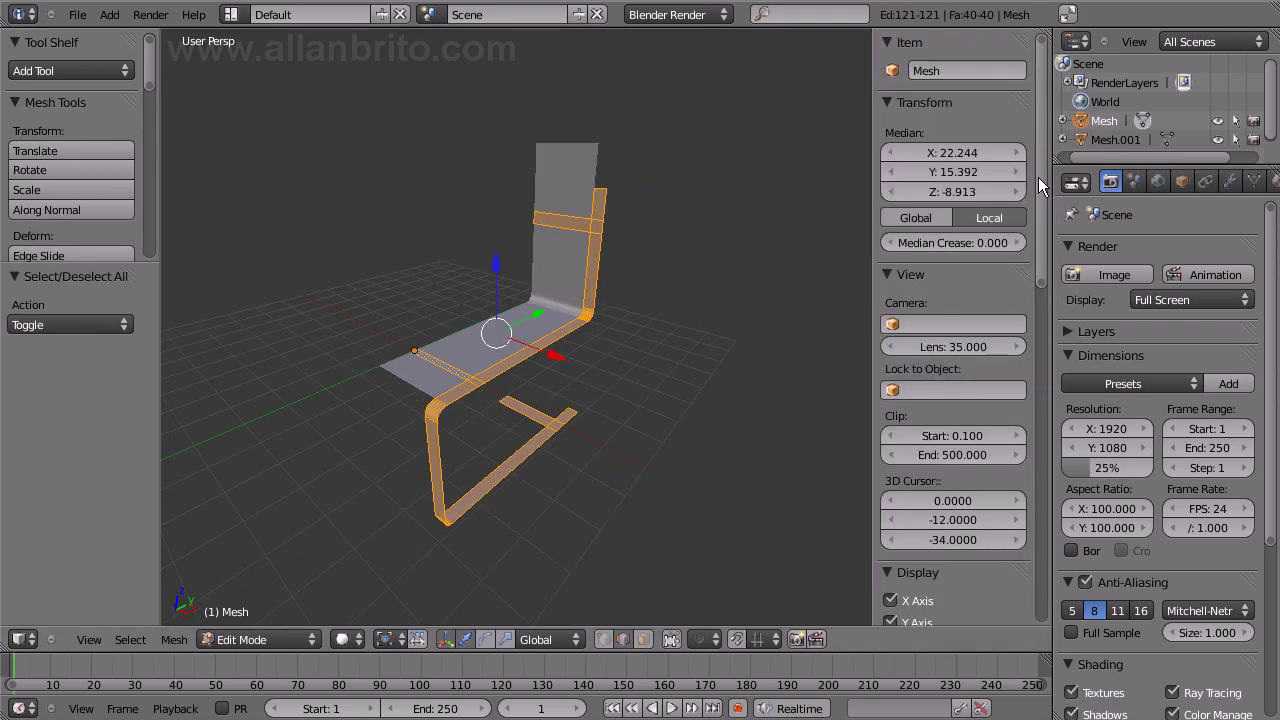
left_click_drag(1039, 168, 1043, 470)
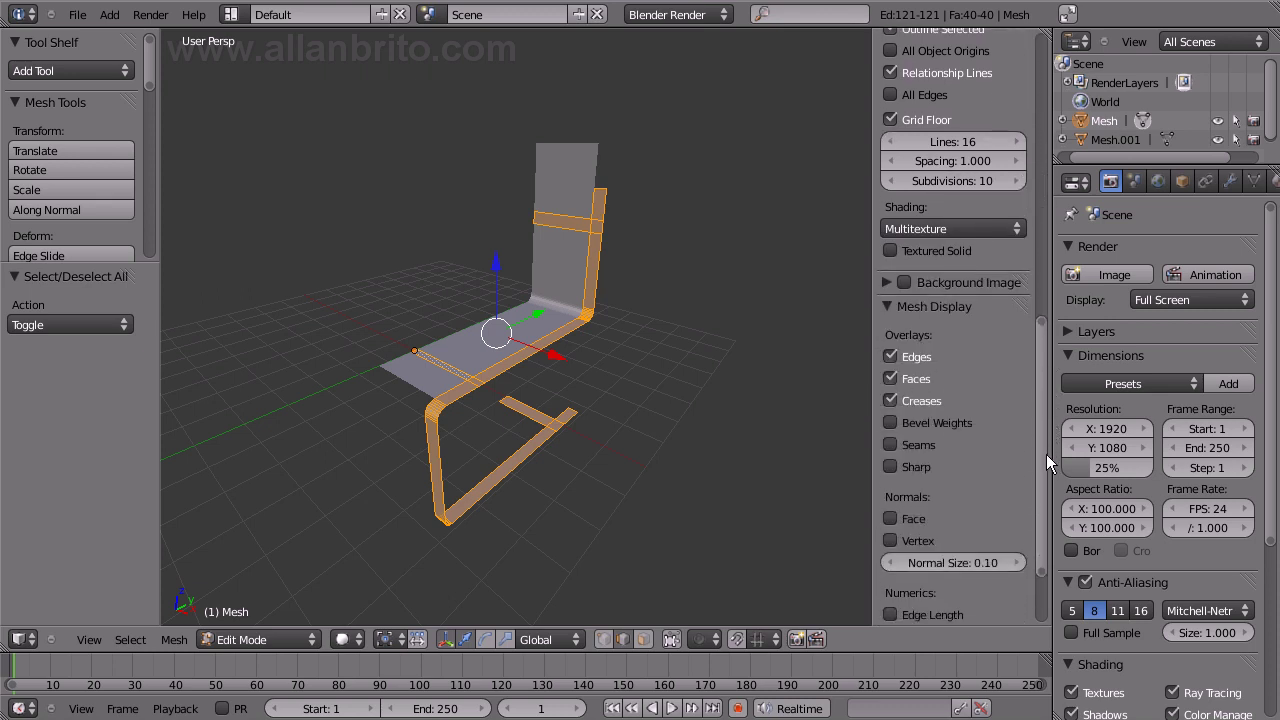
left_click(890, 462)
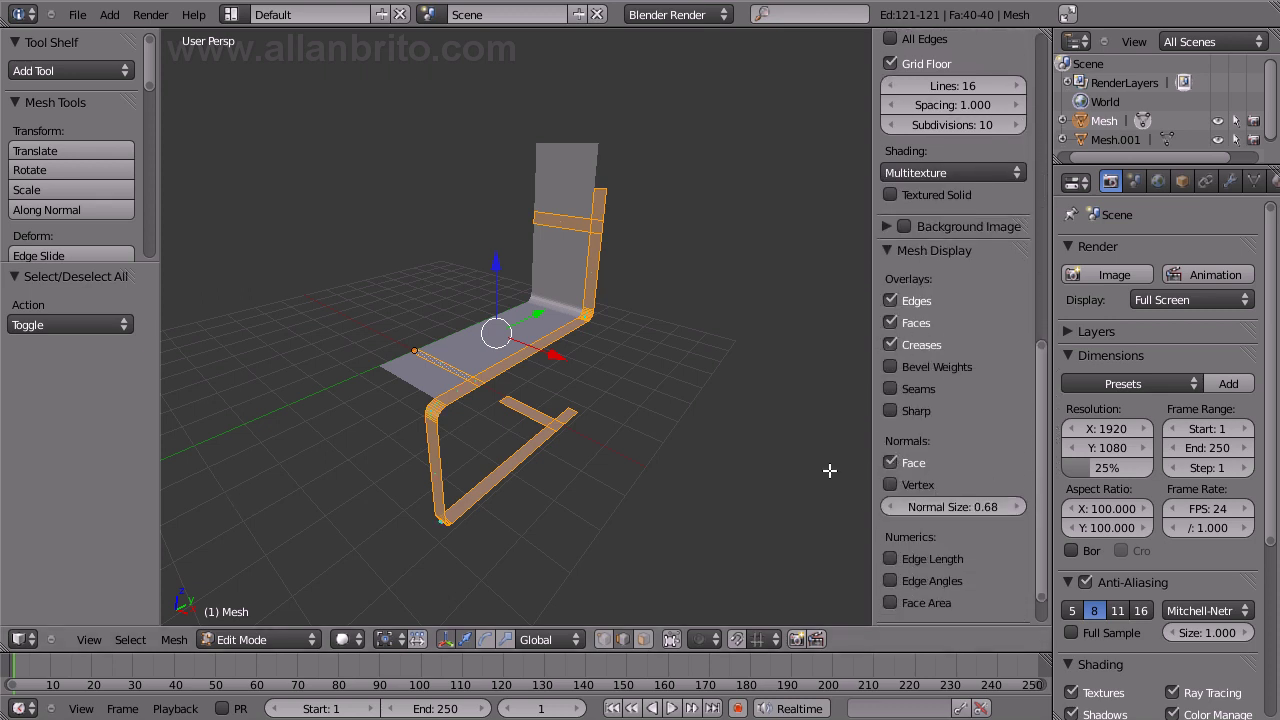
left_click_drag(958, 507, 995, 507)
mouse_move(631, 443)
middle_mouse_down()
mouse_move(523, 429)
mouse_move(534, 451)
mouse_move(517, 436)
middle_mouse_up()
scroll(517, 436, "up", 3)
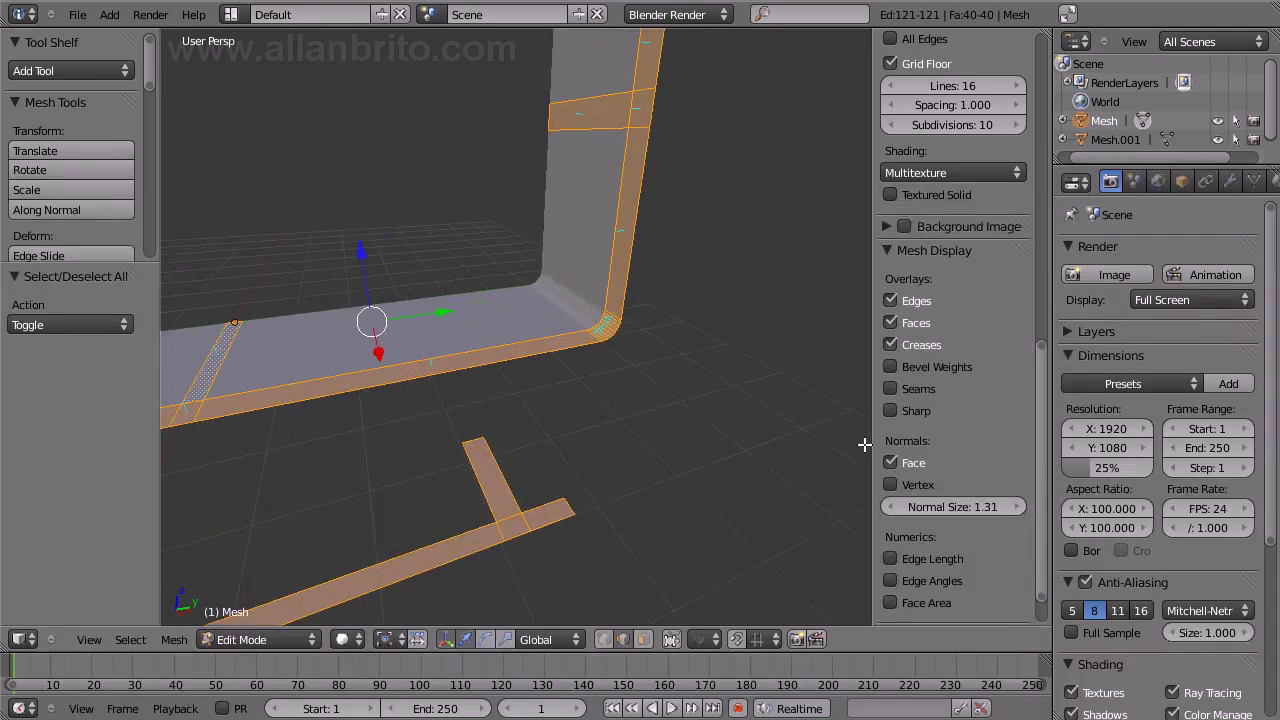
left_click_drag(950, 507, 985, 509)
scroll(402, 426, "down", 3)
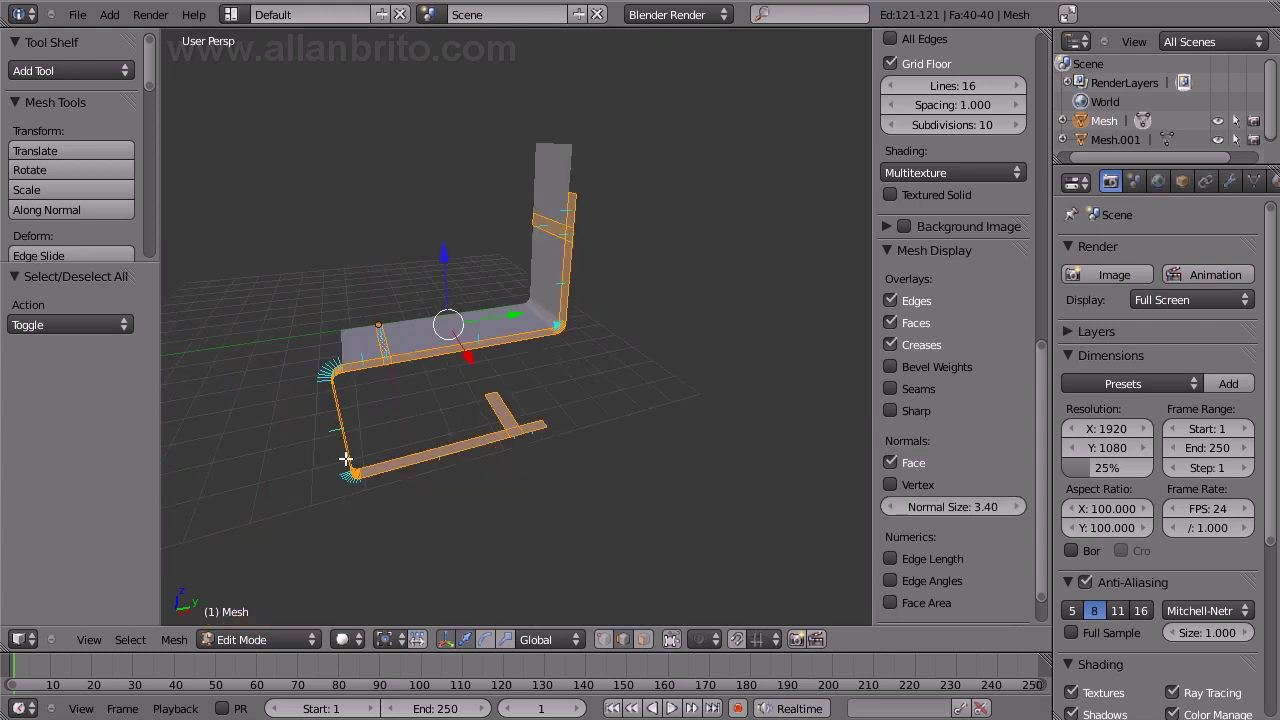
middle_click_drag(346, 458, 469, 447)
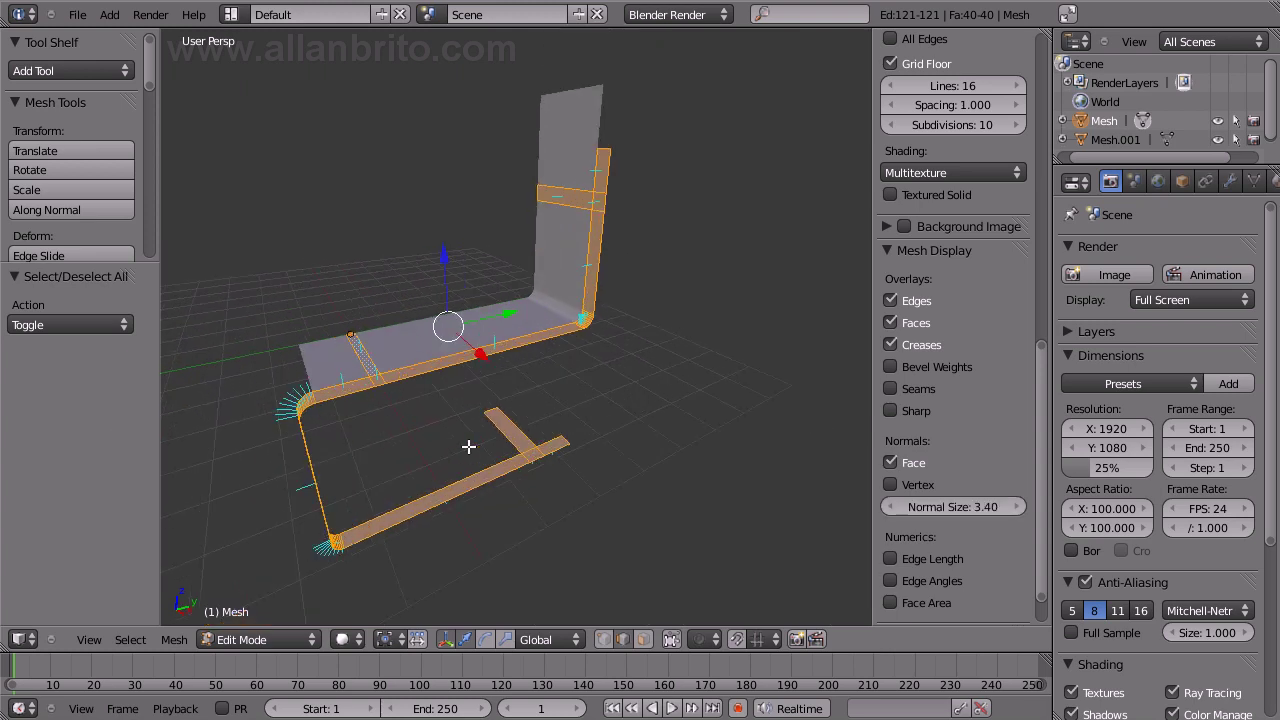
Flip the frame's face normals via W > Flip Normals and leave Edit Mode.
key("w")
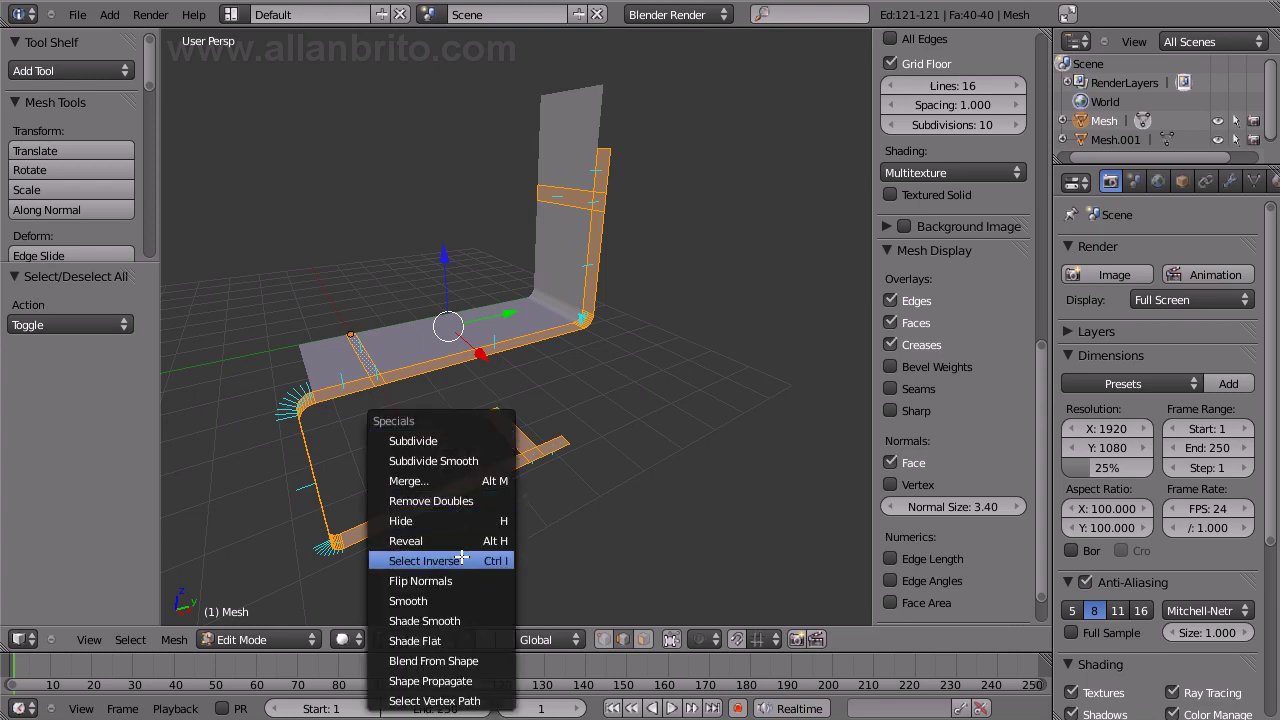
left_click(467, 583)
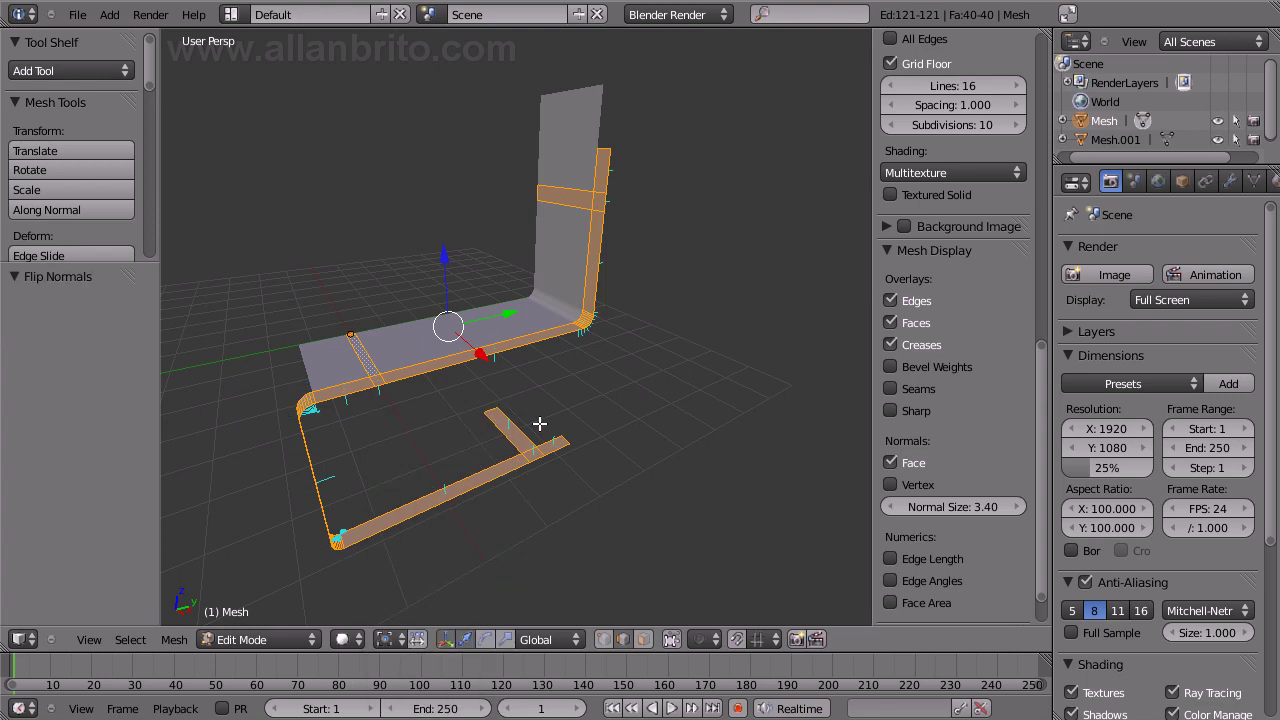
key("Tab")
Show face normals on the seat-and-back mesh to check them, then return to Object Mode.
right_click(498, 322)
key("Tab")
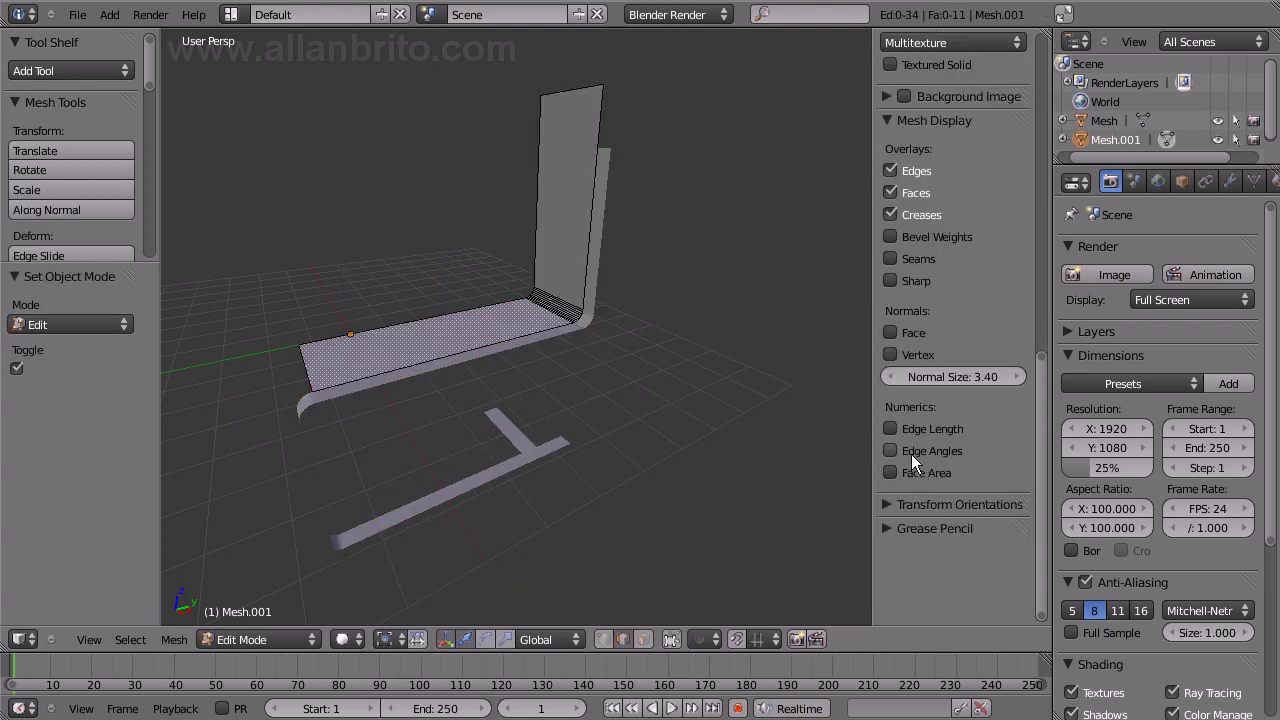
left_click(893, 333)
left_click_drag(937, 374, 973, 376)
scroll(568, 313, "up", 2)
key("a")
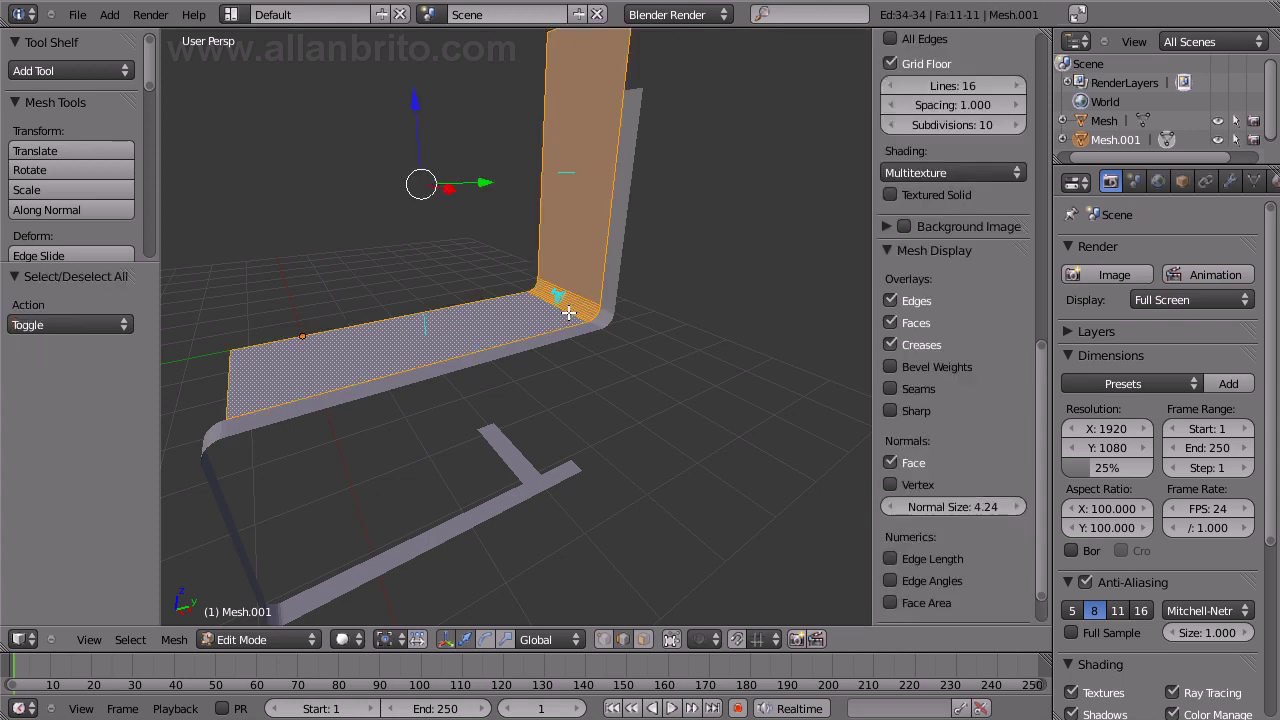
key("a")
key("Tab")
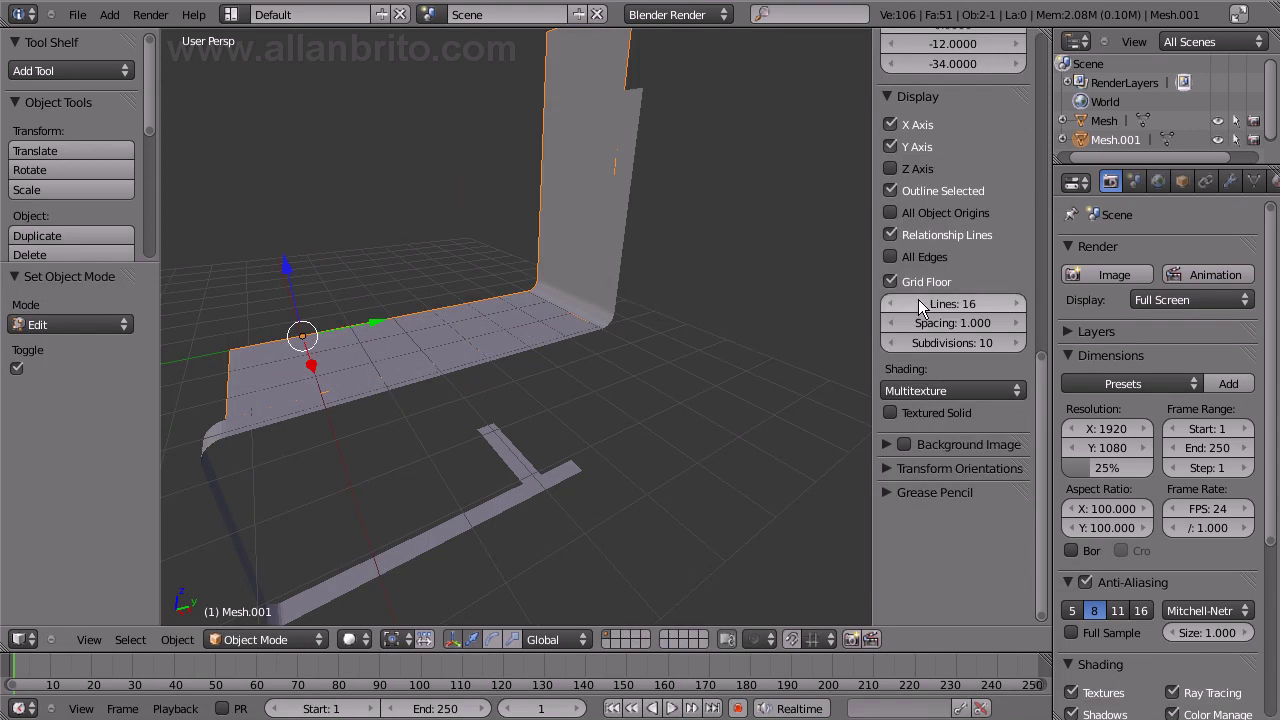
left_click_drag(1052, 225, 930, 224)
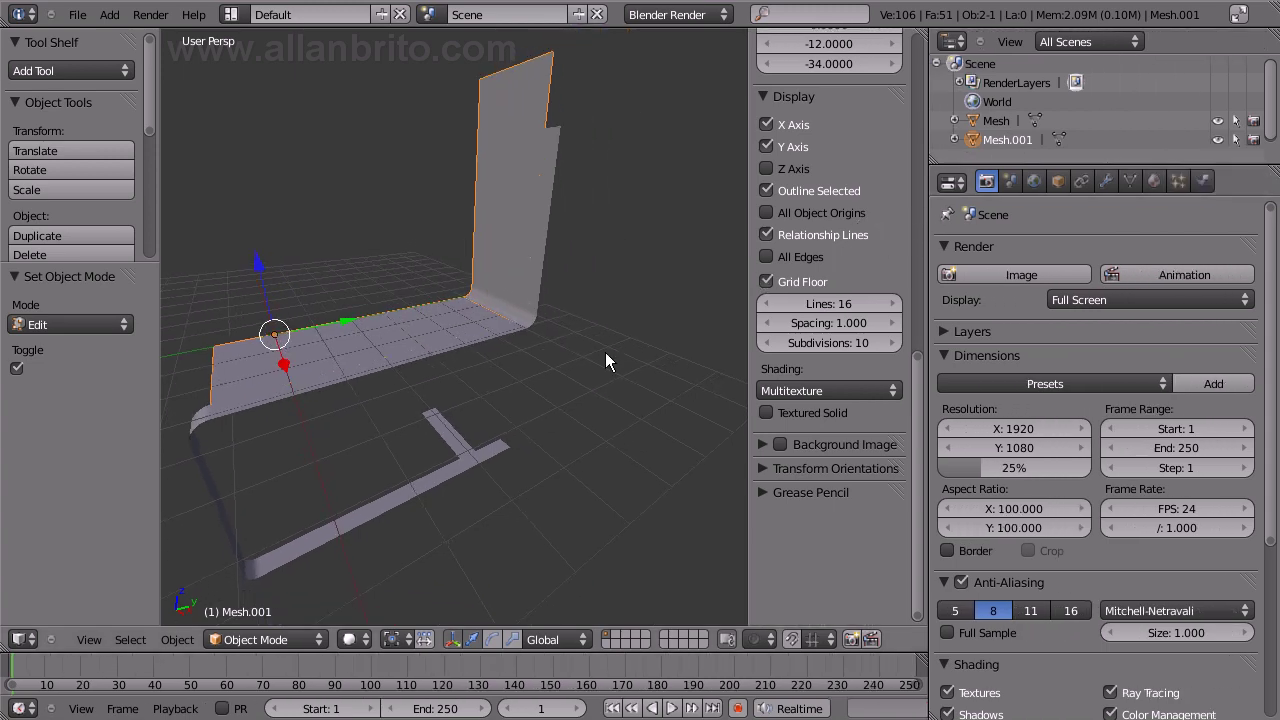
Add a Mirror modifier to the seat-and-back Mesh.001.
mouse_move(496, 380)
middle_mouse_down()
mouse_move(519, 405)
mouse_move(486, 341)
middle_mouse_up()
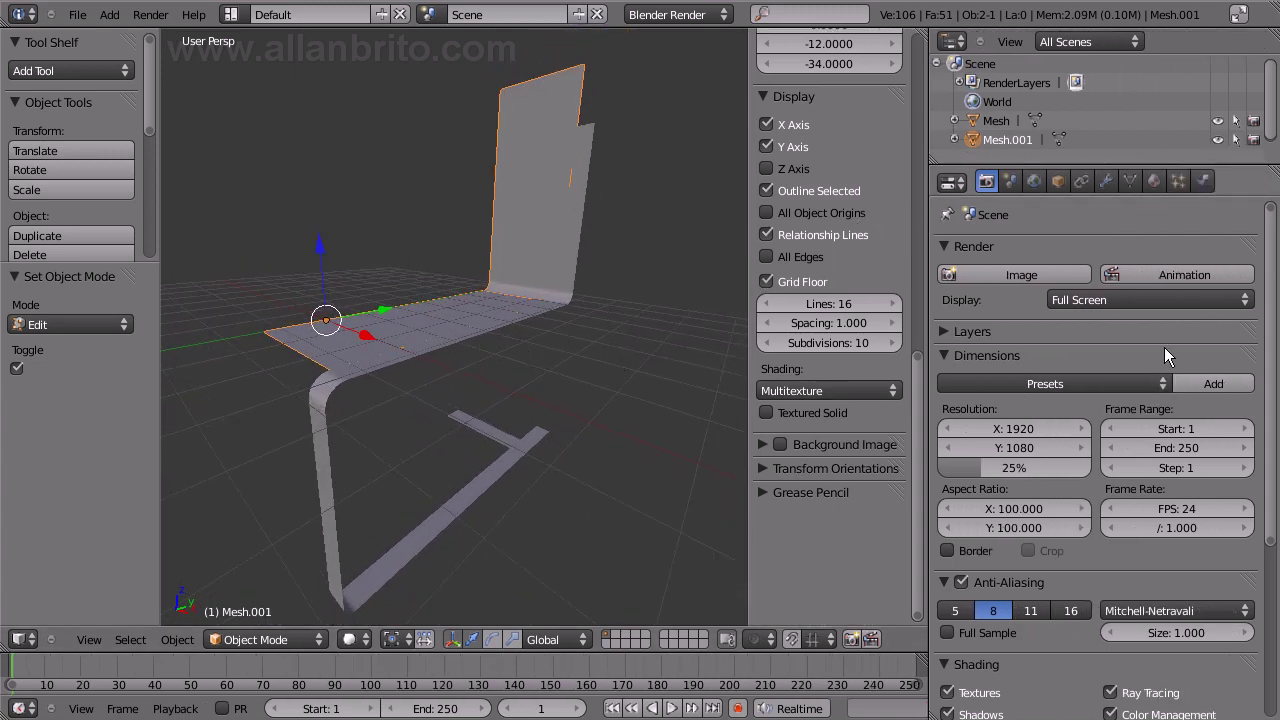
left_click(1106, 181)
left_click(1080, 276)
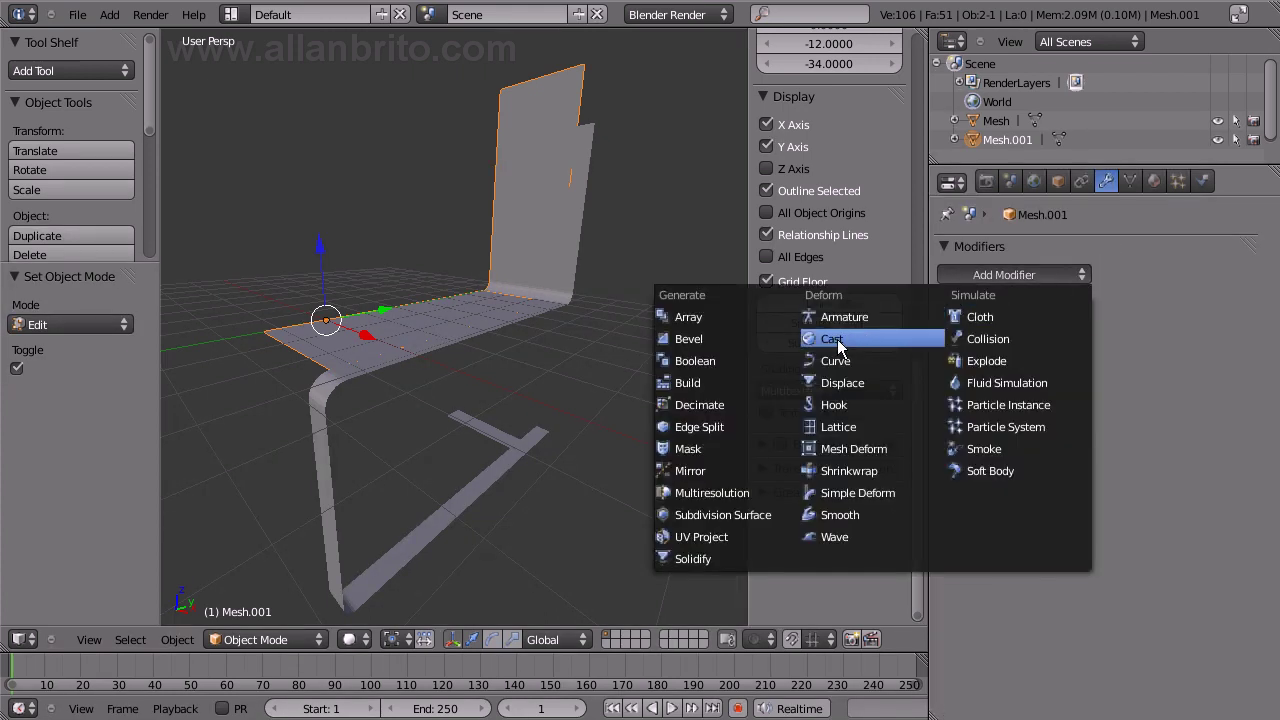
left_click(722, 470)
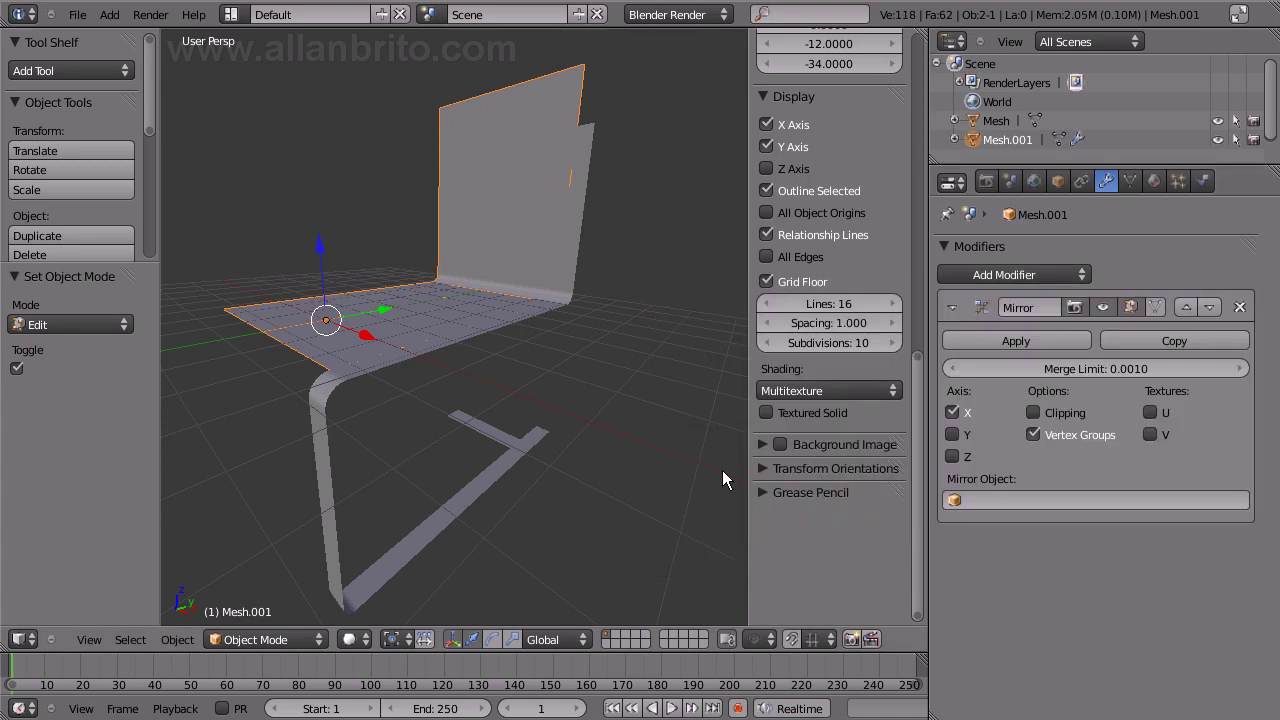
Select the tube frame and give it a Mirror modifier too.
middle_click_drag(399, 468, 398, 506)
right_click(464, 488)
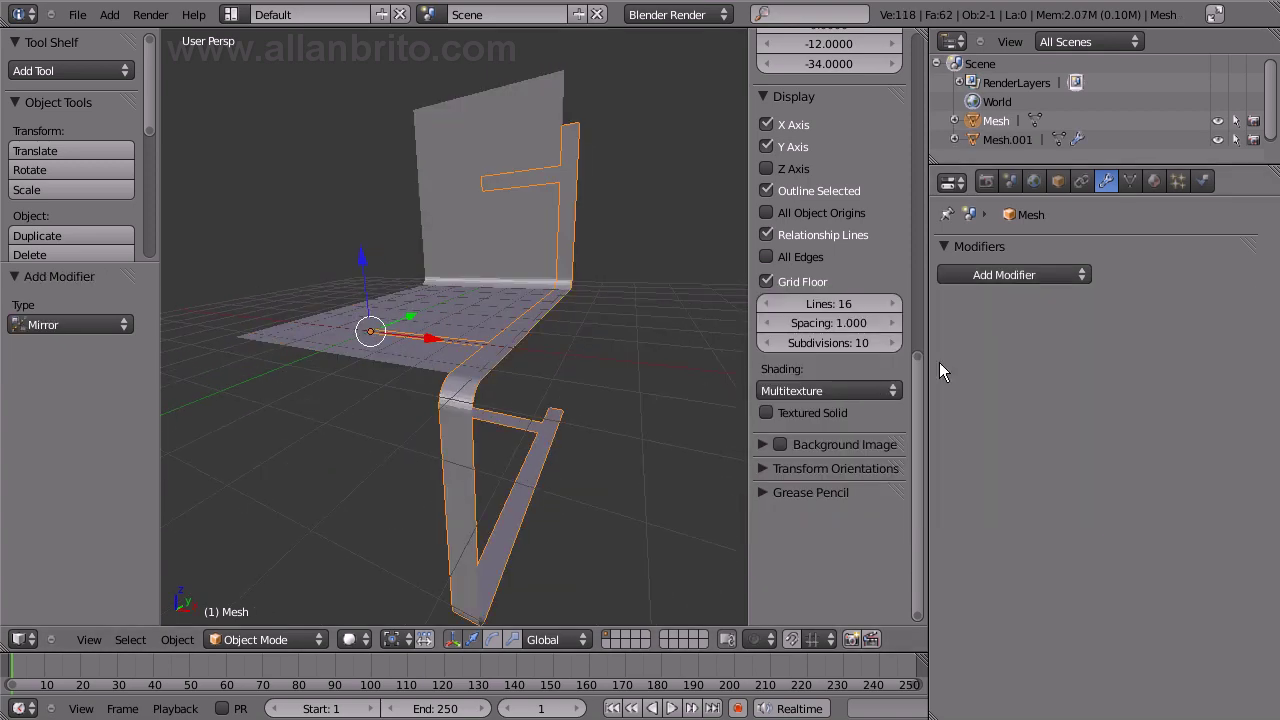
left_click(1057, 274)
left_click(735, 466)
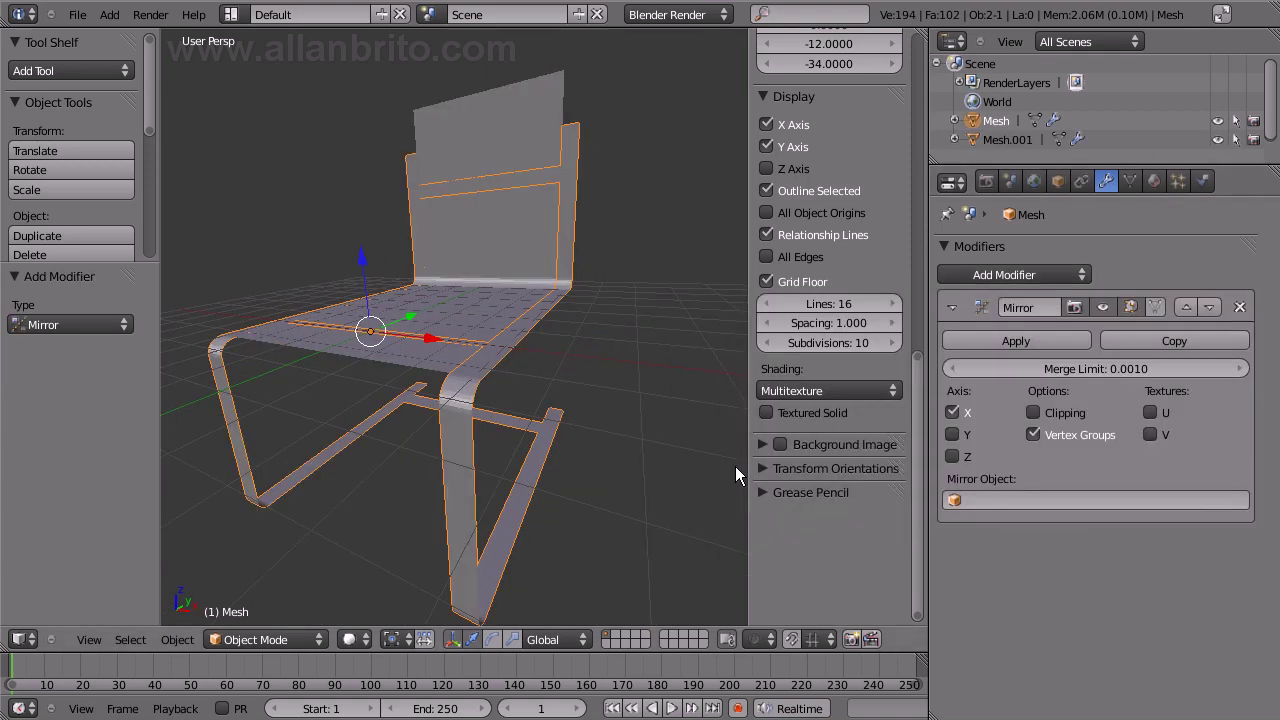
middle_click_drag(735, 466, 643, 424)
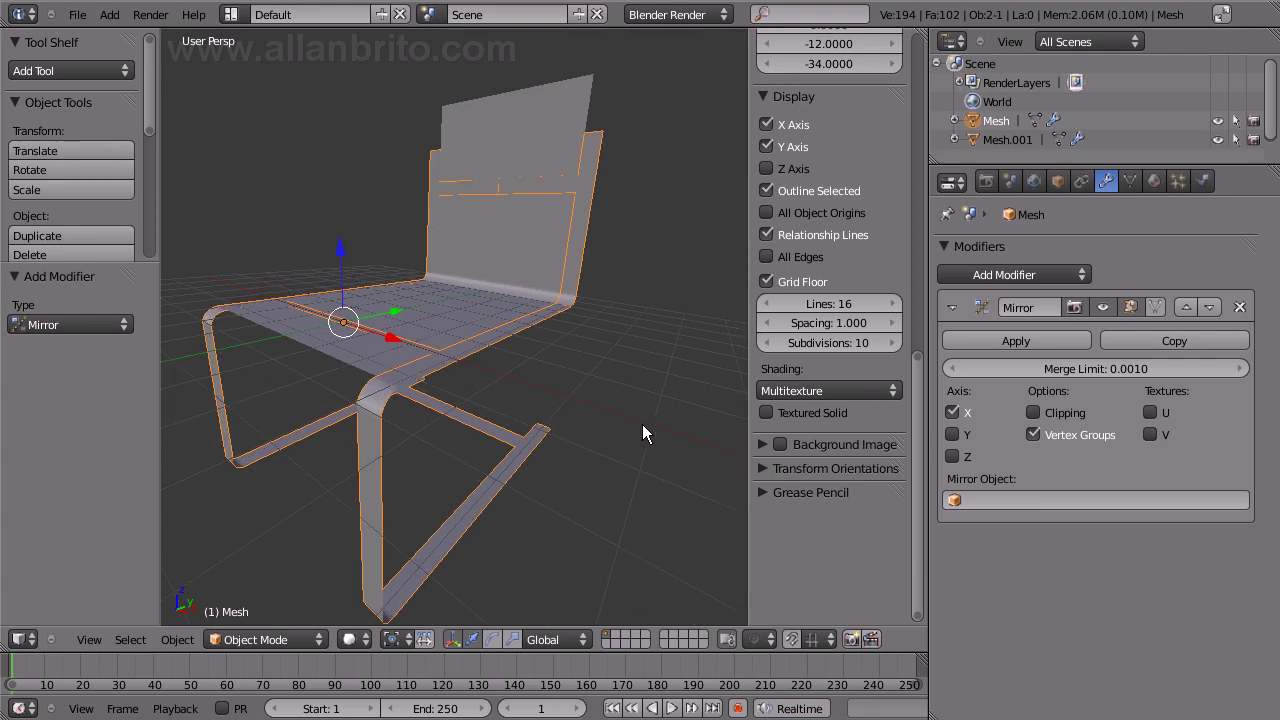
Add a Solidify modifier to the tube frame and raise its thickness to about 1.976.
left_click(1079, 274)
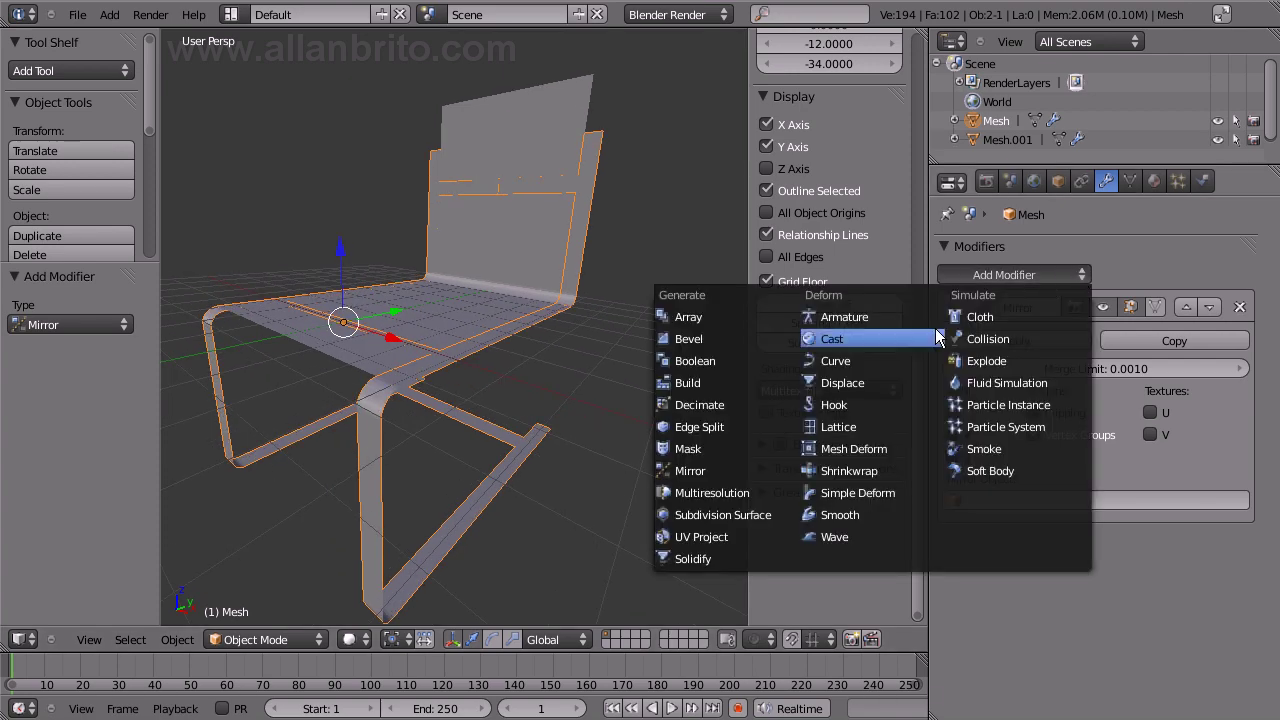
left_click(737, 559)
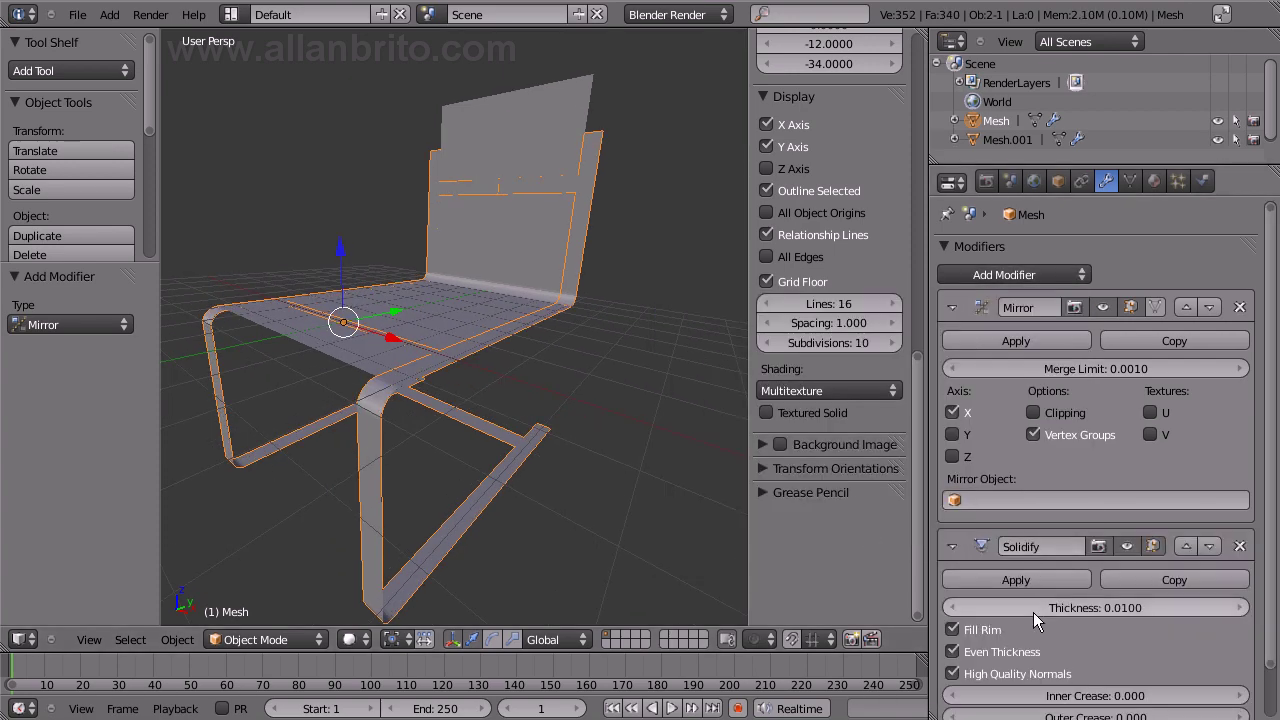
scroll(1059, 612, "down", 2)
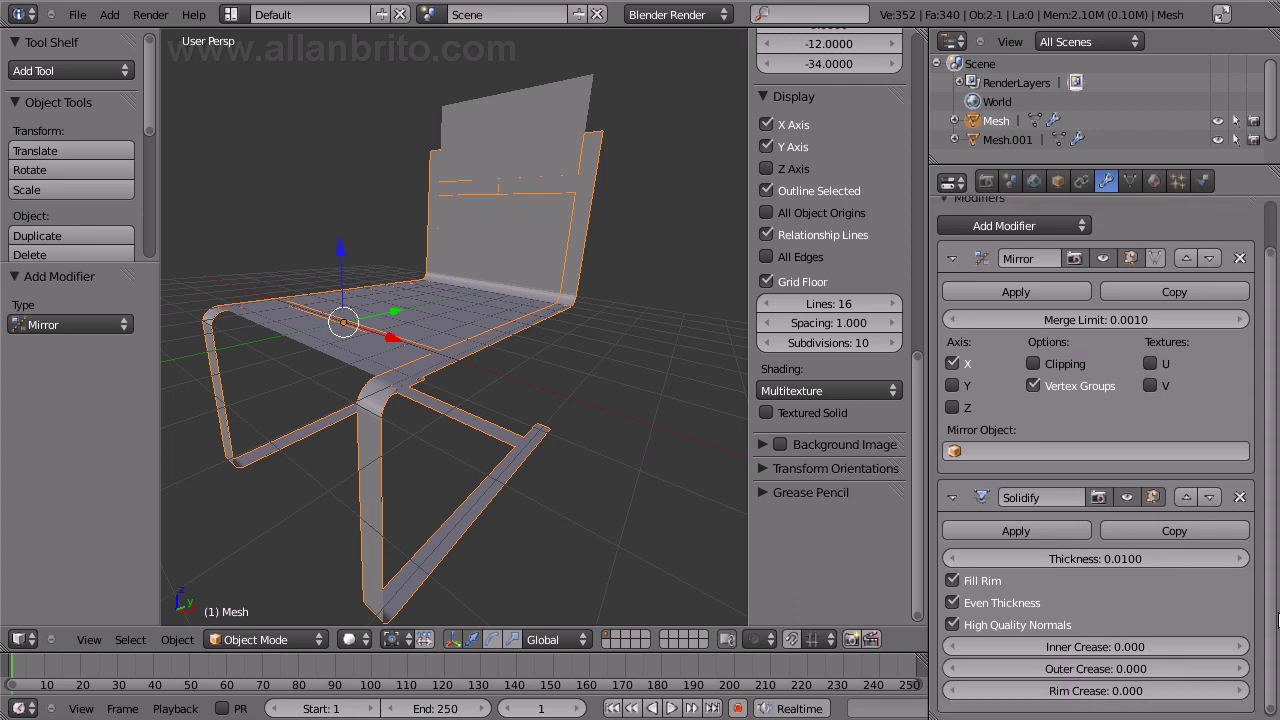
mouse_move(993, 549)
left_mouse_down()
mouse_move(1110, 557)
mouse_move(1085, 560)
left_mouse_up()
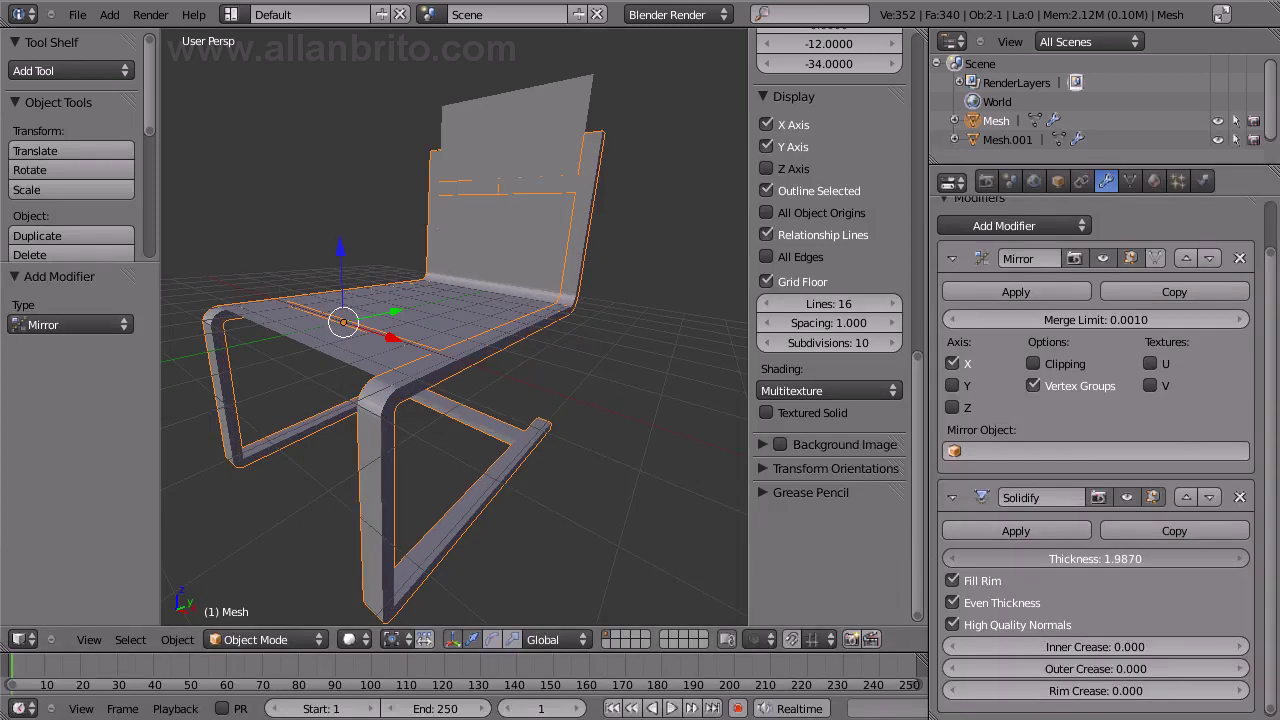
mouse_move(440, 434)
middle_mouse_down()
mouse_move(559, 359)
mouse_move(520, 343)
mouse_move(568, 362)
middle_mouse_up()
Select Mesh.001, add a Solidify modifier and drag its thickness up to 3.984.
right_click(502, 258)
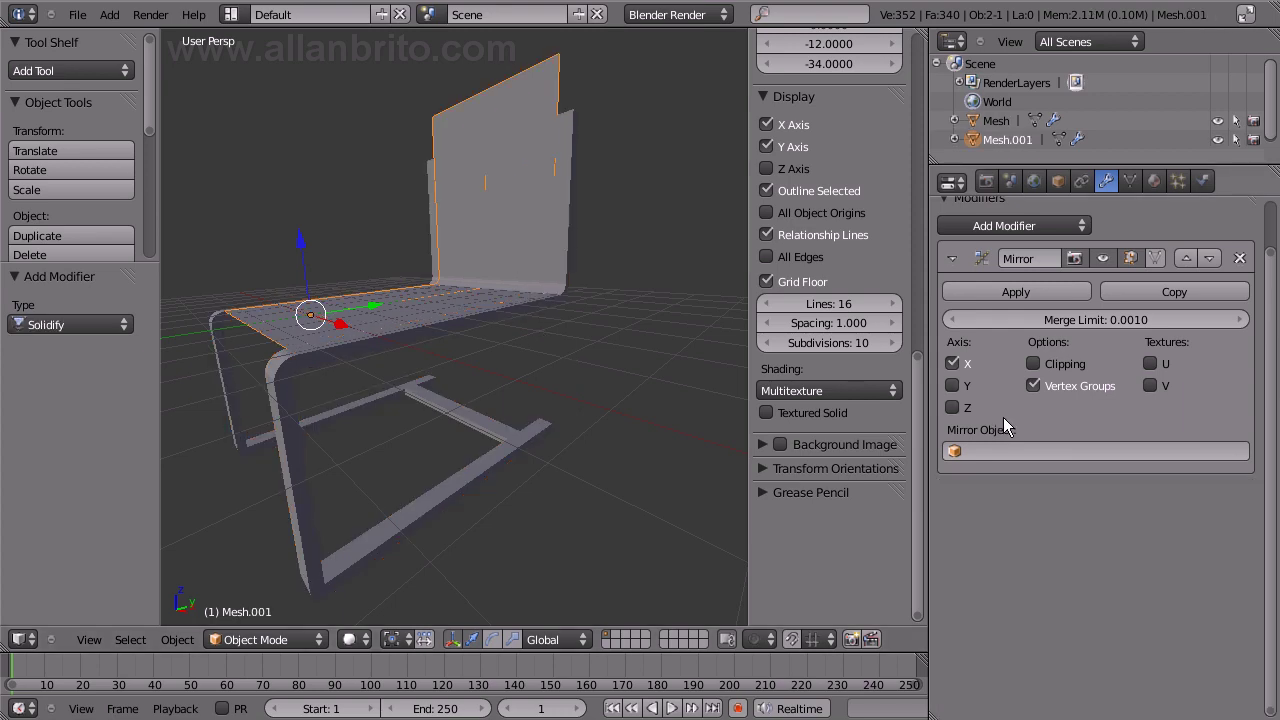
left_click(1010, 226)
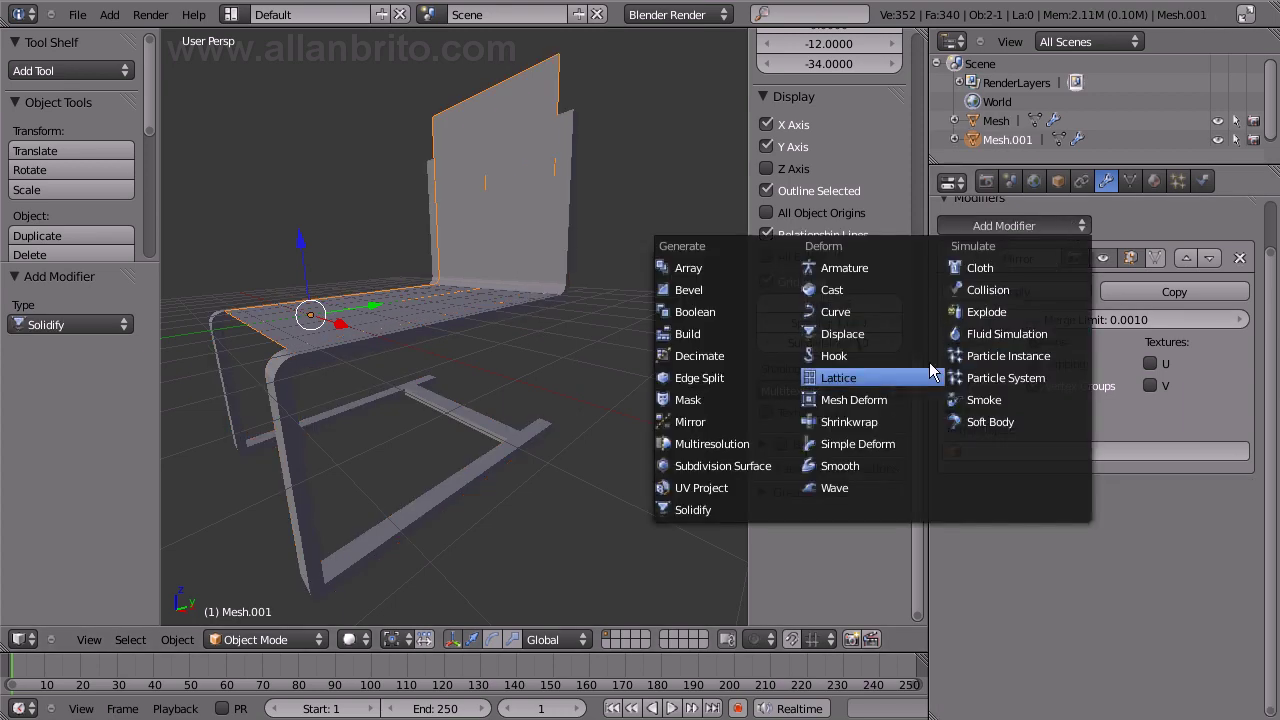
left_click(722, 508)
left_click_drag(1029, 560, 1090, 560)
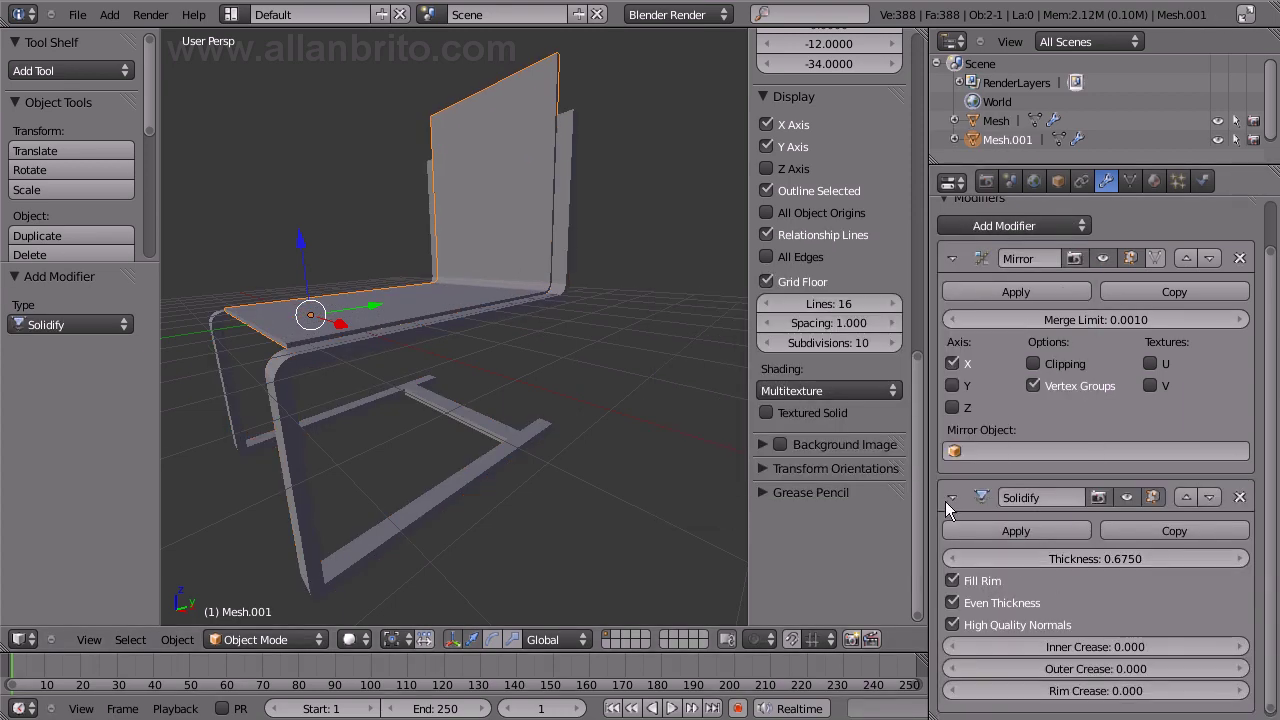
mouse_move(1010, 558)
left_mouse_down()
mouse_move(1087, 558)
mouse_move(940, 551)
mouse_move(1062, 558)
left_mouse_up()
mouse_move(394, 330)
middle_mouse_down()
mouse_move(508, 369)
mouse_move(514, 414)
mouse_move(292, 447)
mouse_move(539, 479)
mouse_move(522, 511)
mouse_move(413, 478)
mouse_move(500, 321)
mouse_move(490, 240)
mouse_move(474, 239)
mouse_move(458, 244)
mouse_move(571, 280)
mouse_move(466, 374)
mouse_move(464, 395)
mouse_move(346, 426)
mouse_move(354, 449)
mouse_move(586, 406)
mouse_move(587, 437)
mouse_move(532, 430)
middle_mouse_up()
Clear the selection, hide the side panel and keep the chair in solid shading.
key("z")
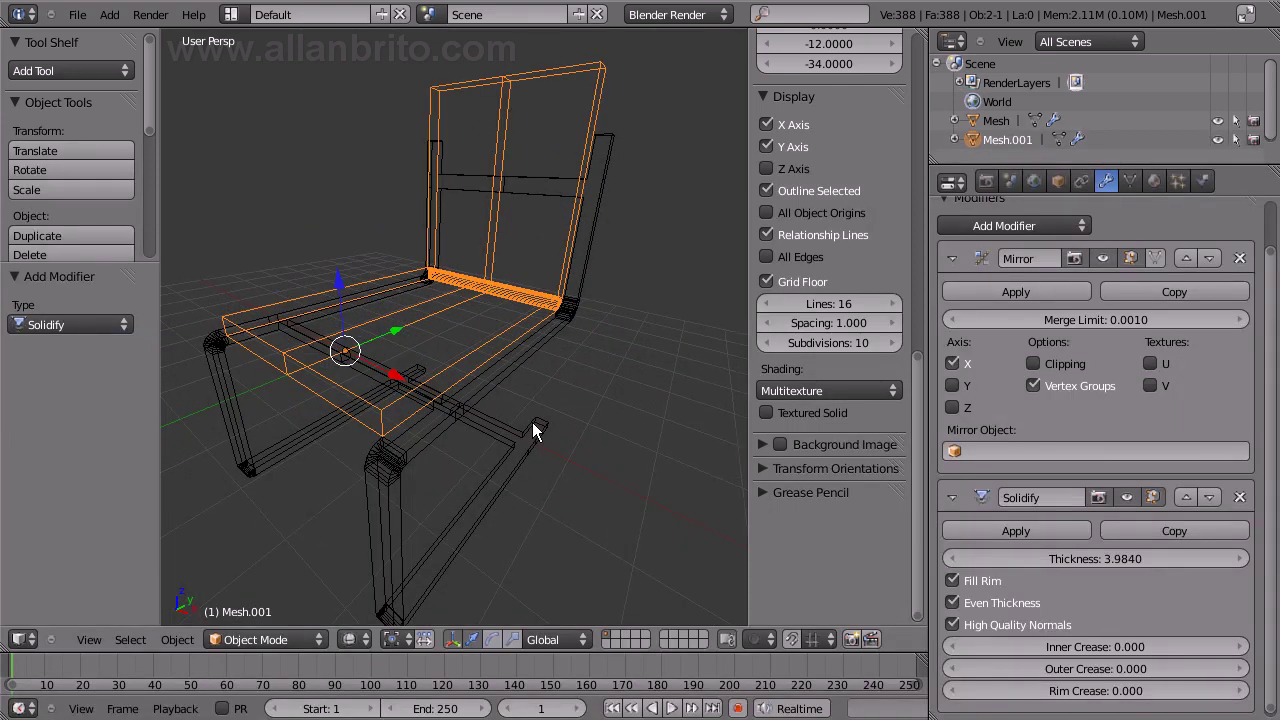
key("a")
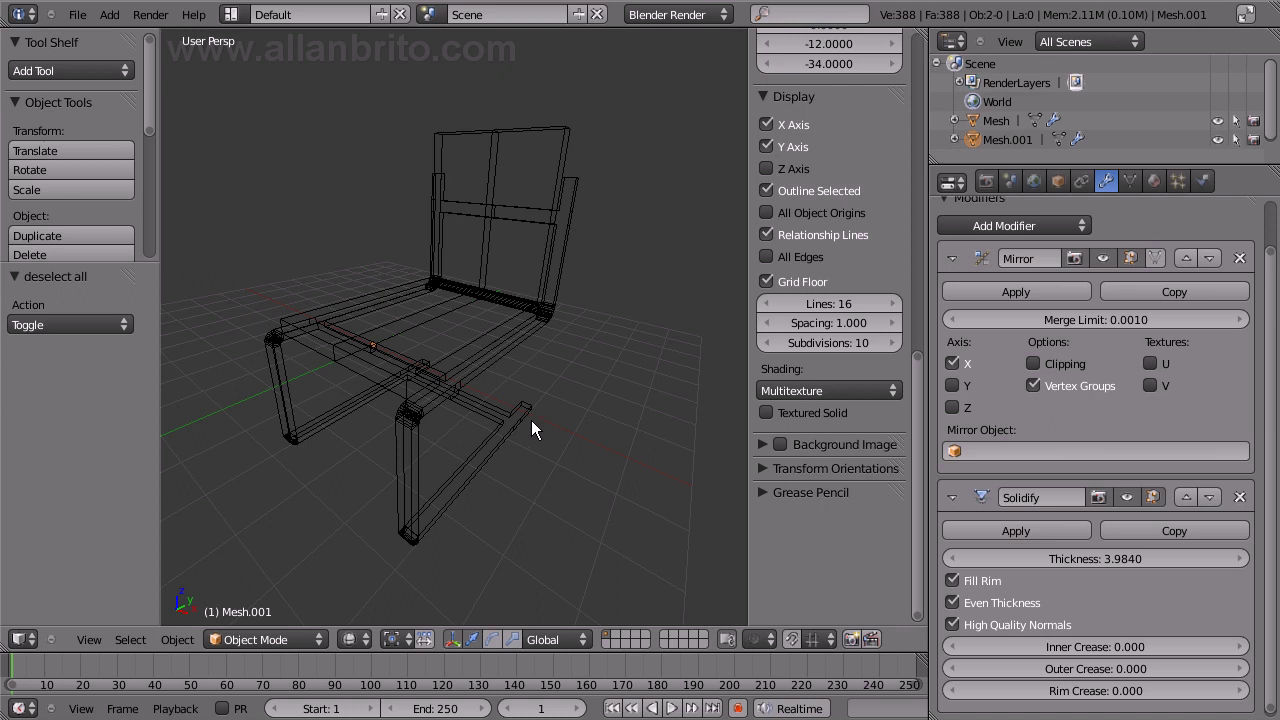
key("z")
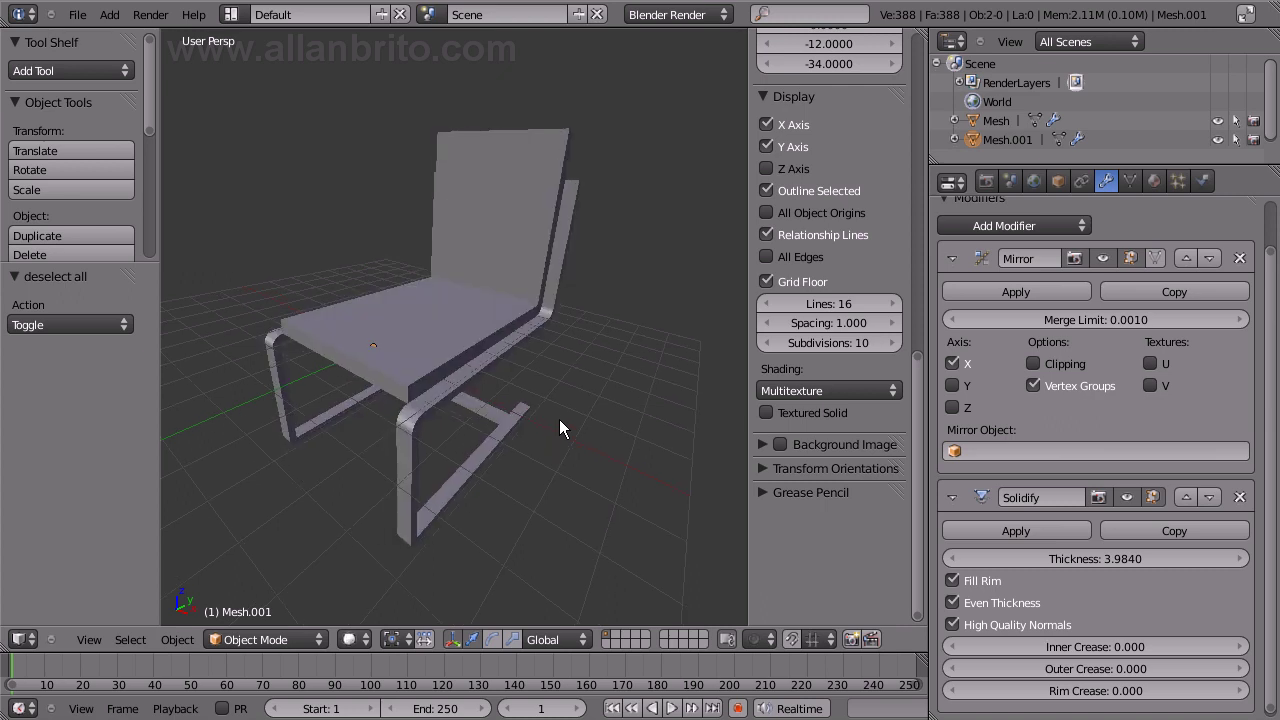
key("n")
scroll(686, 343, "up", 2)
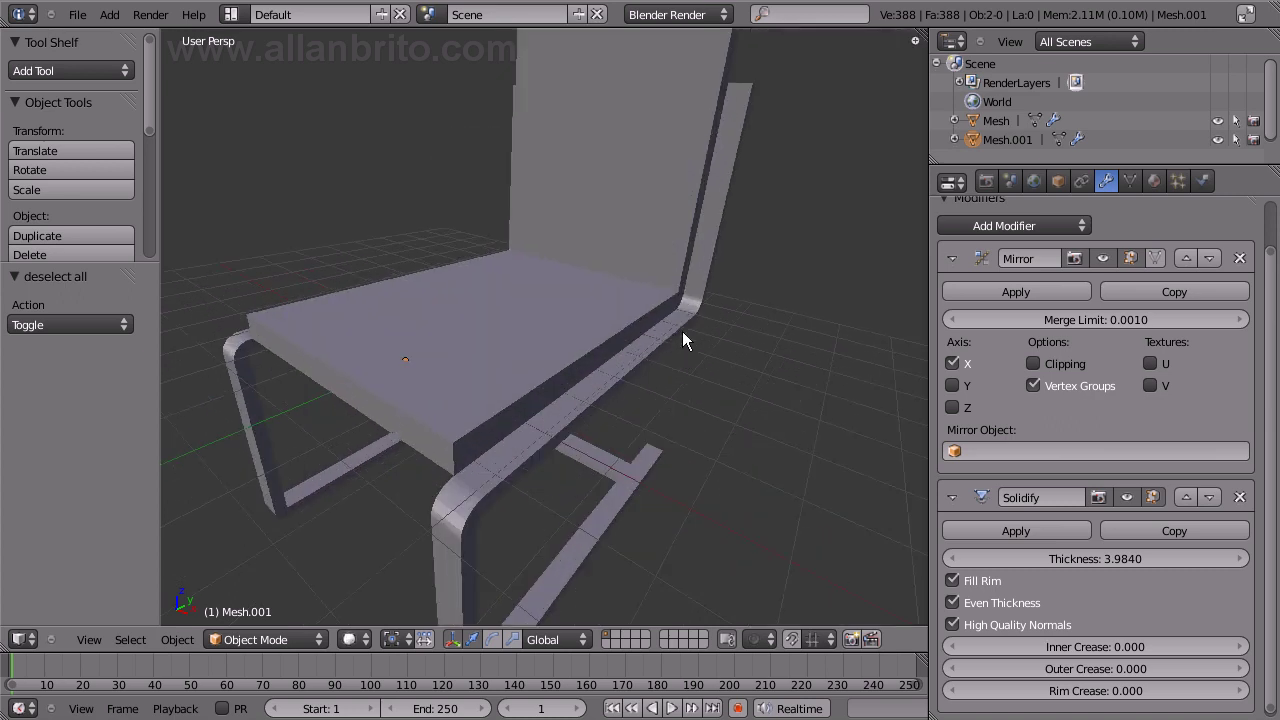
scroll(677, 343, "down", 2)
mouse_move(677, 343)
middle_mouse_down()
mouse_move(538, 356)
mouse_move(594, 358)
middle_mouse_up()
In the frame's top wireframe view, box-select the rear upright faces and move them 2 units along −Y.
right_click(591, 356)
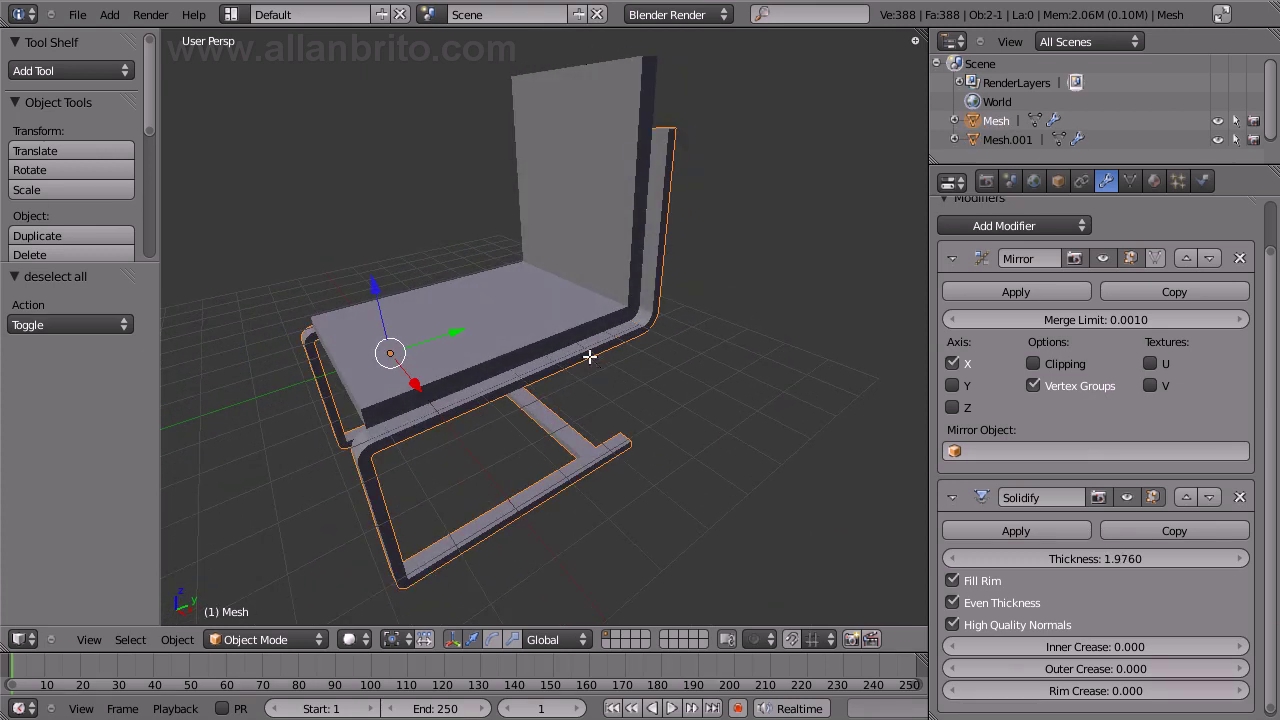
key("Tab")
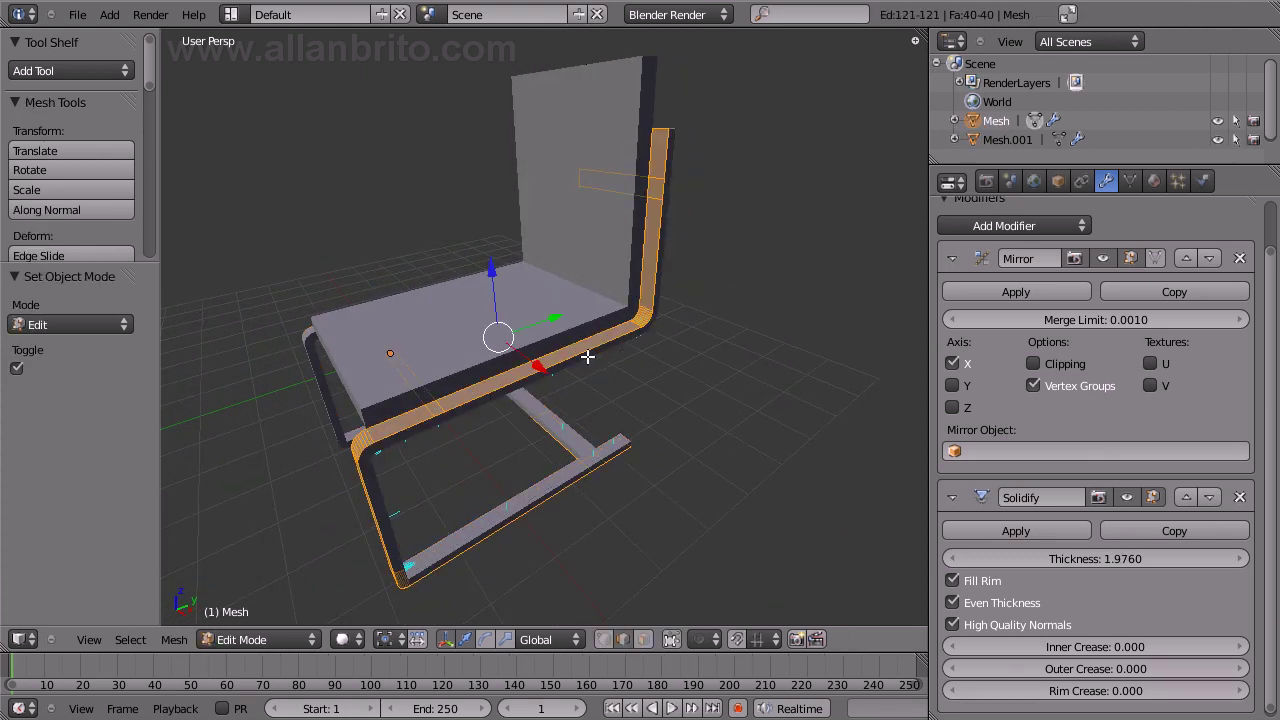
key("KP_7")
key("z")
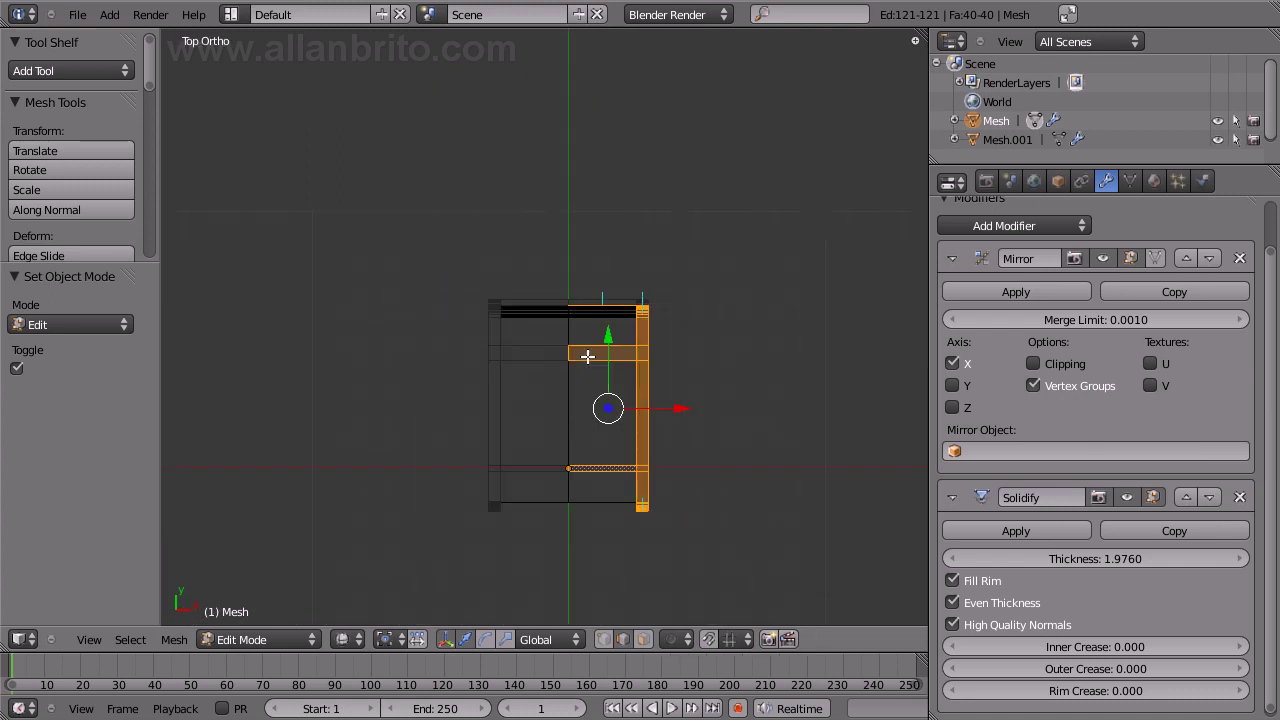
key("a")
key("b")
left_click_drag(429, 277, 788, 405)
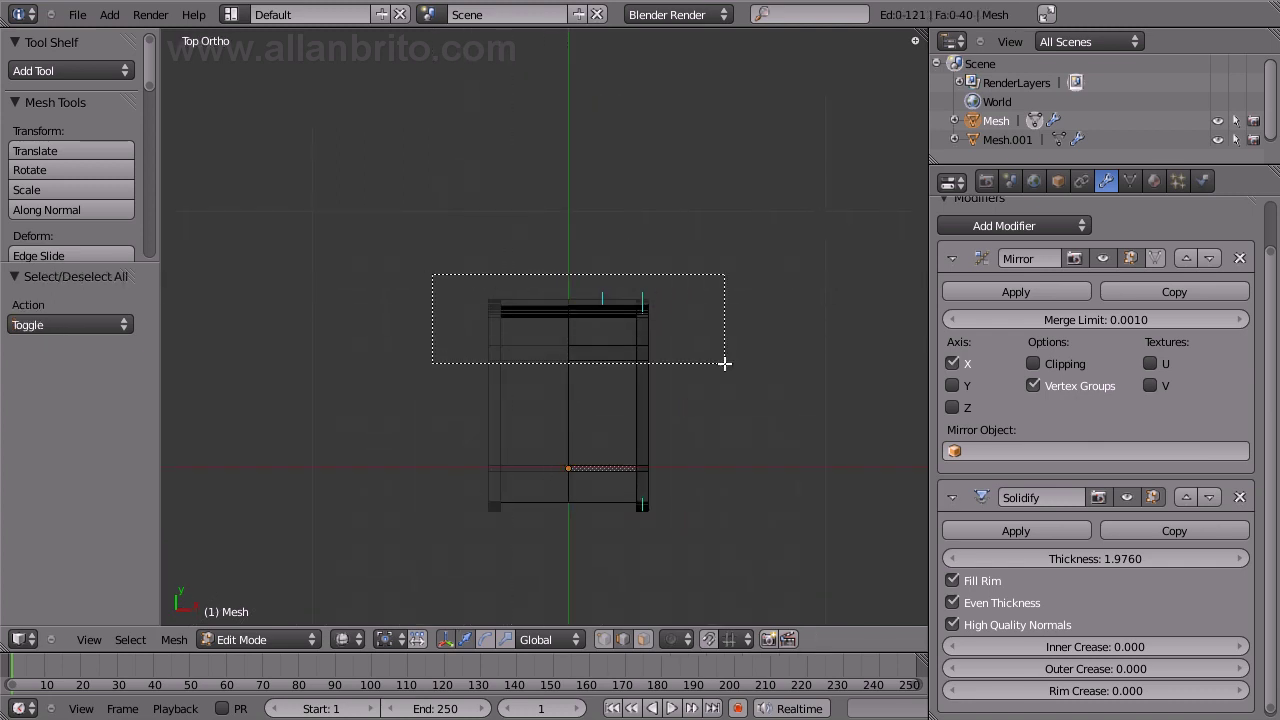
key("g")
key("y")
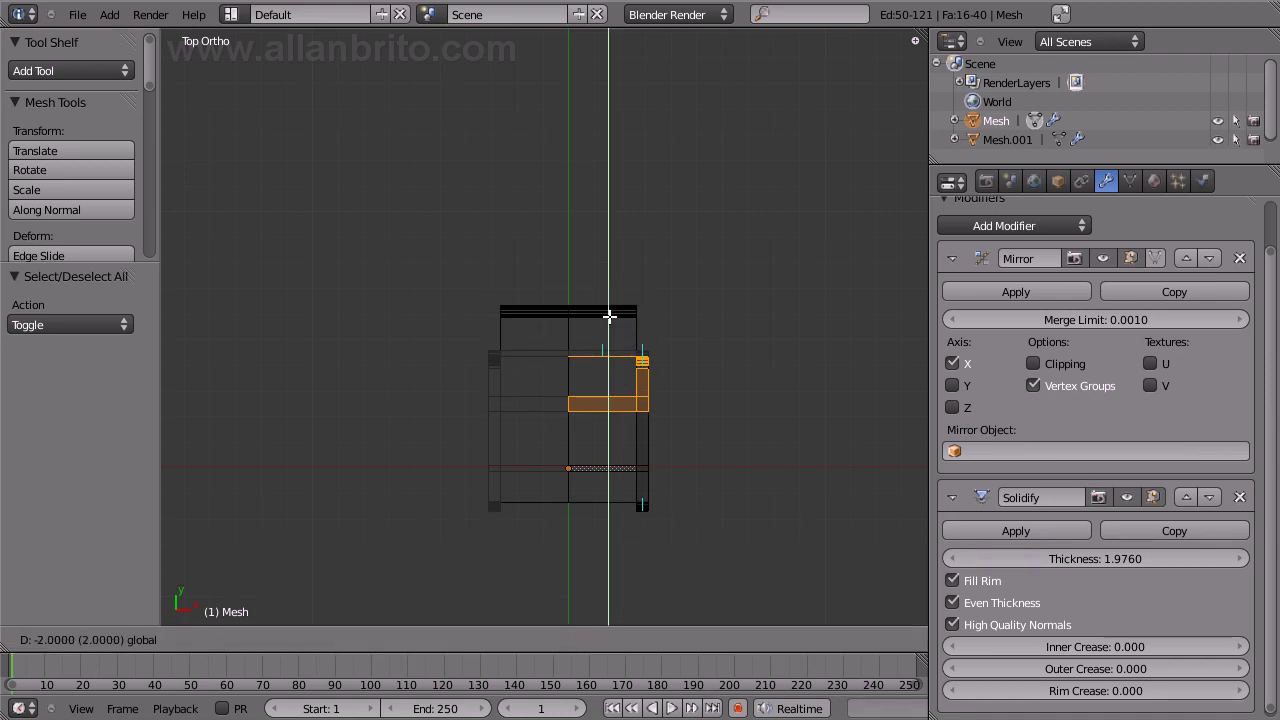
key("Return")
Leave the frame's Edit Mode and start editing the seat-and-back mesh.
key("Tab")
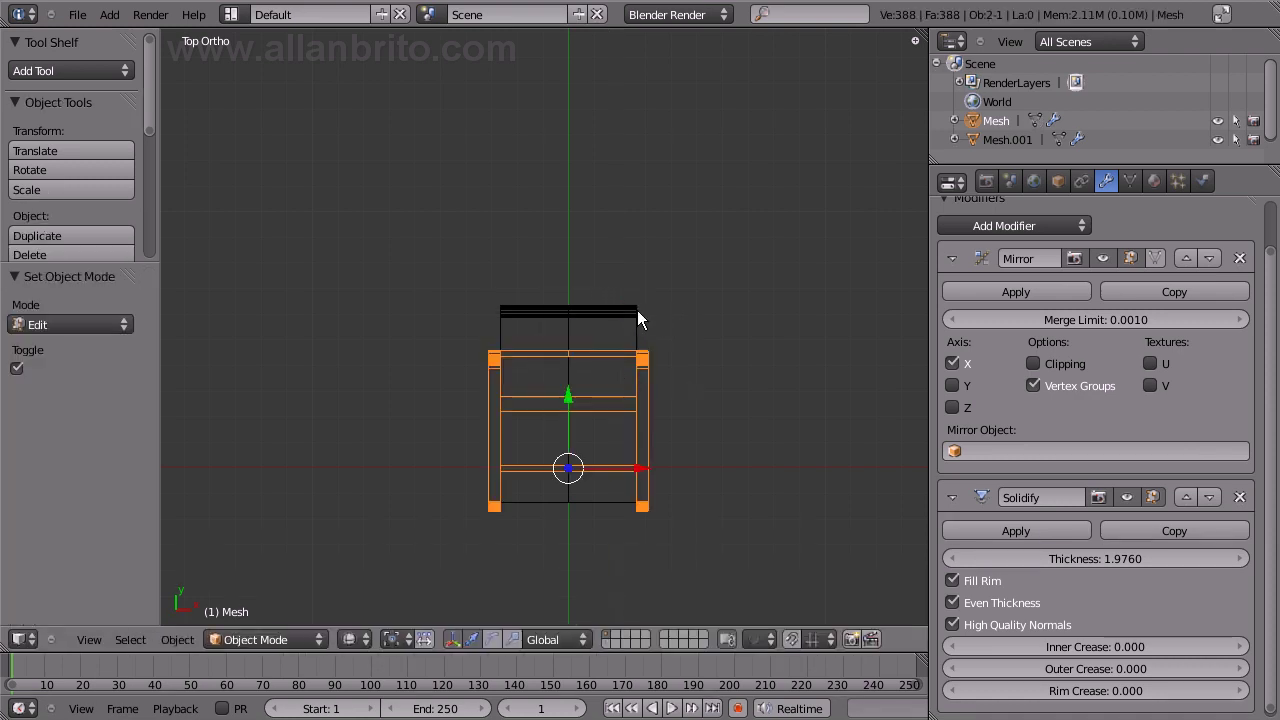
right_click(637, 310)
key("Tab")
Move the backrest's top edge 2 units along −Y to line up with the frame.
key("b")
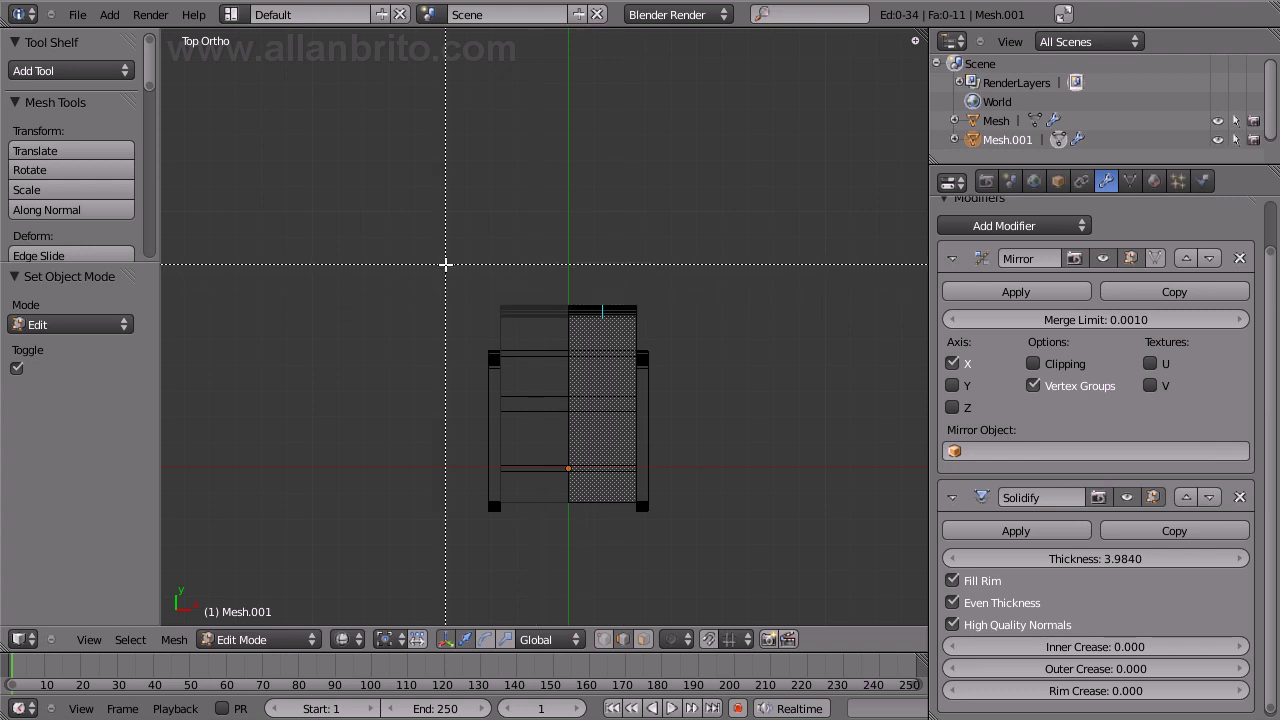
left_click_drag(443, 263, 756, 335)
key("g")
key("y")
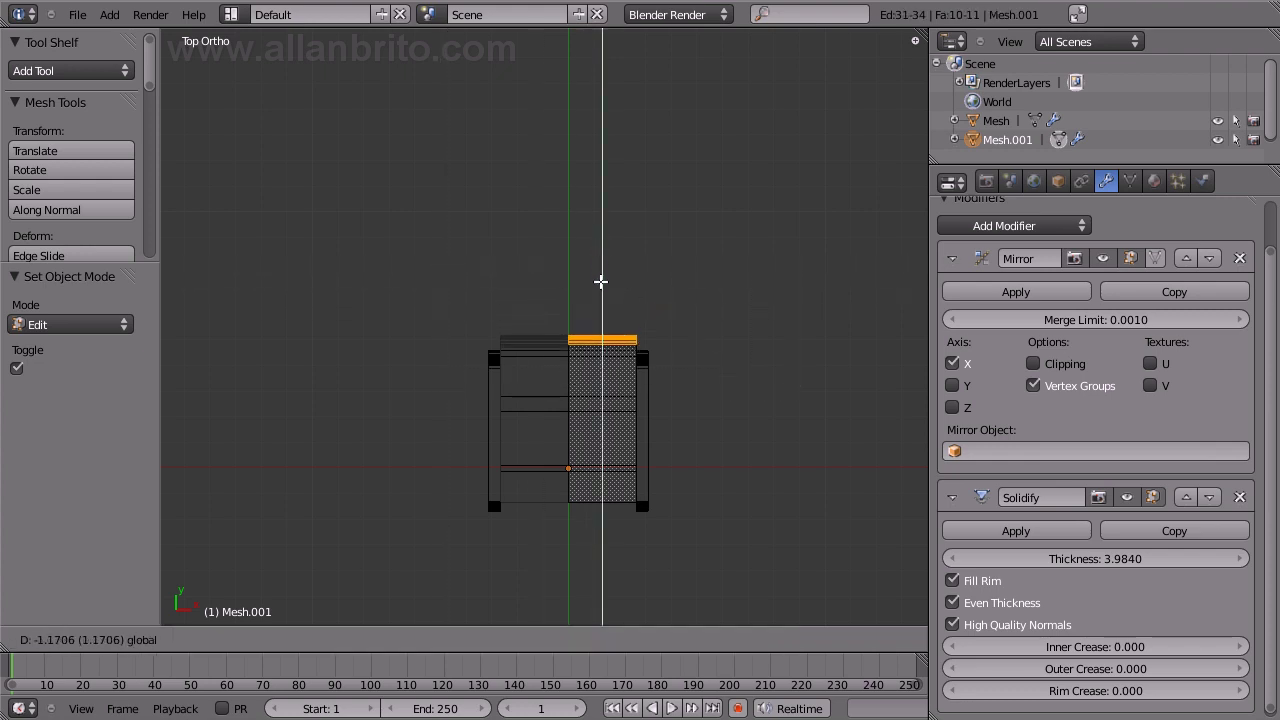
key("Return")
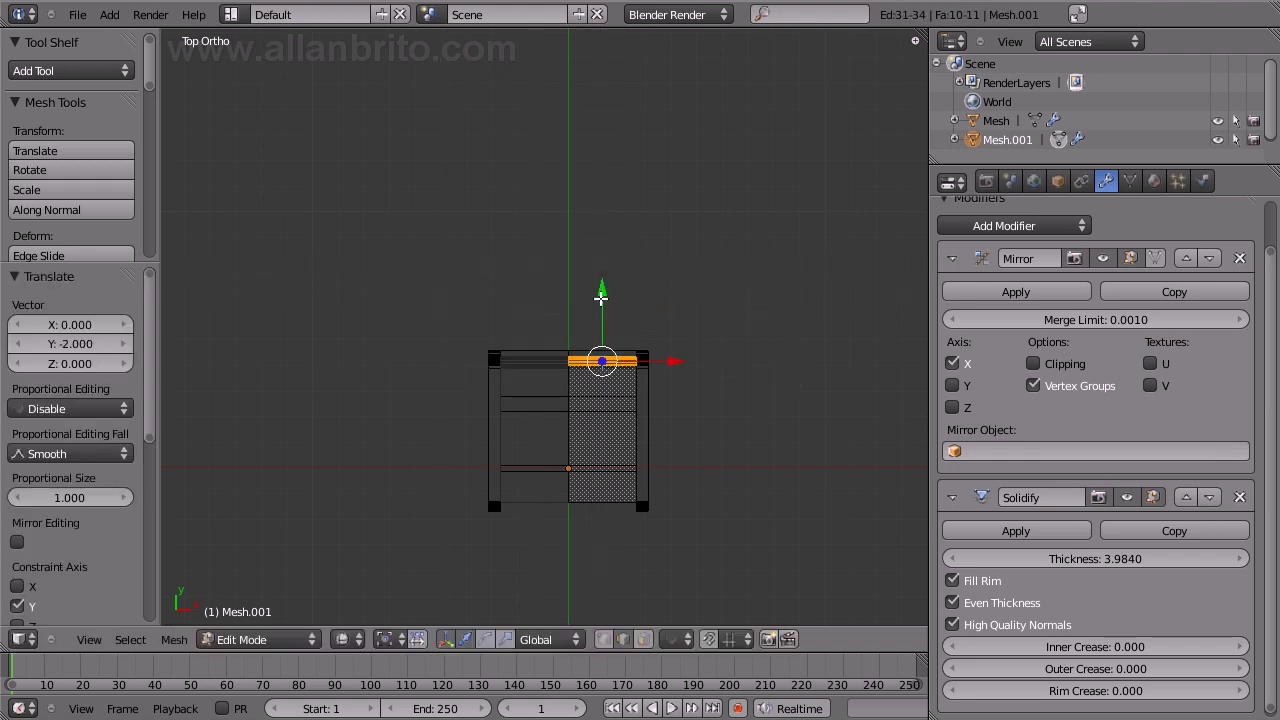
Return to Object Mode and view the chair in perspective with solid shading.
key("a")
mouse_move(600, 297)
middle_mouse_down()
mouse_move(429, 306)
mouse_move(451, 234)
mouse_move(464, 278)
middle_mouse_up()
key("Tab")
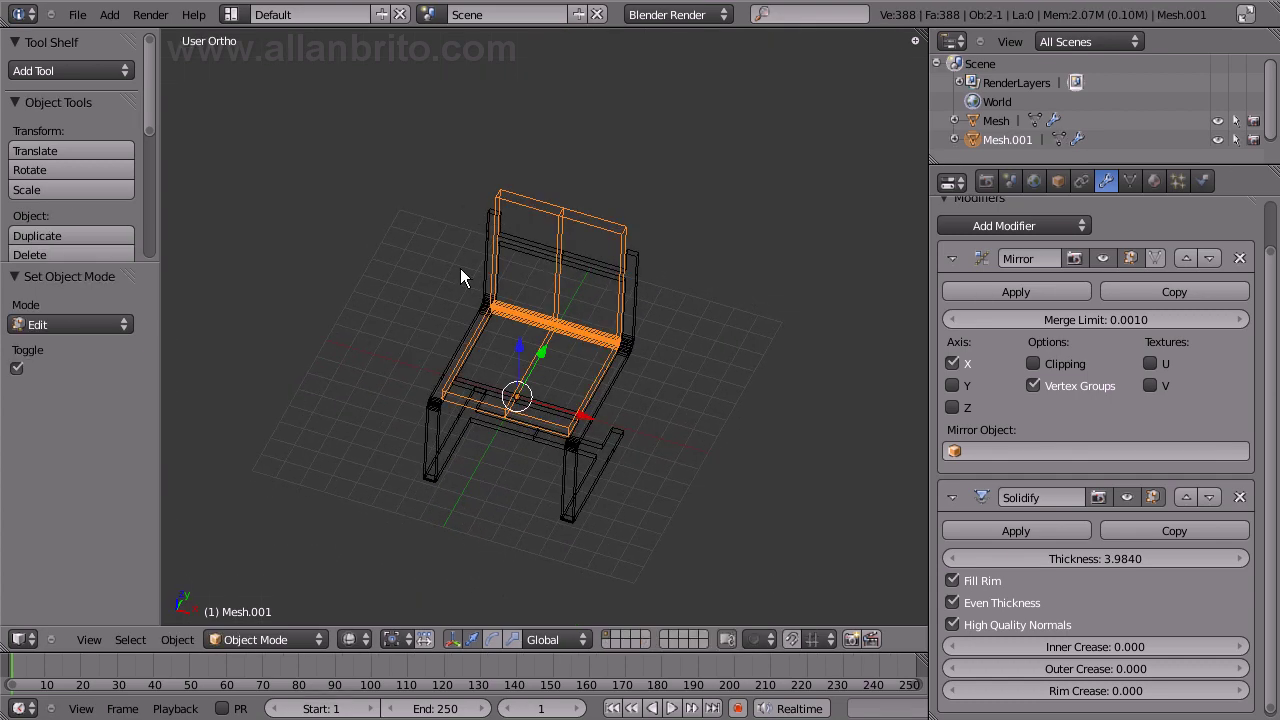
key("KP_5")
scroll(466, 301, "up", 2)
scroll(466, 302, "up", 2)
scroll(466, 302, "down", 4)
key("z")
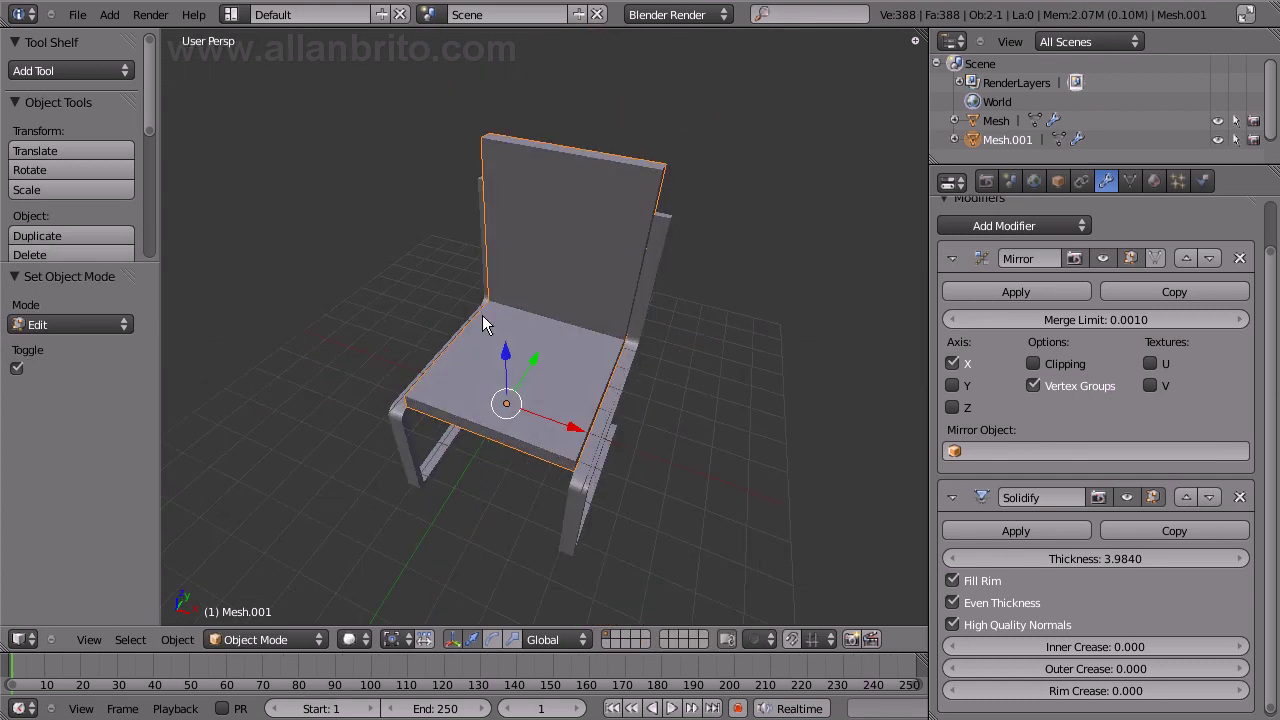
mouse_move(482, 323)
middle_mouse_down()
mouse_move(449, 222)
mouse_move(542, 361)
mouse_move(460, 357)
mouse_move(528, 398)
mouse_move(390, 340)
mouse_move(417, 309)
mouse_move(394, 317)
mouse_move(505, 360)
mouse_move(449, 350)
mouse_move(472, 352)
middle_mouse_up()
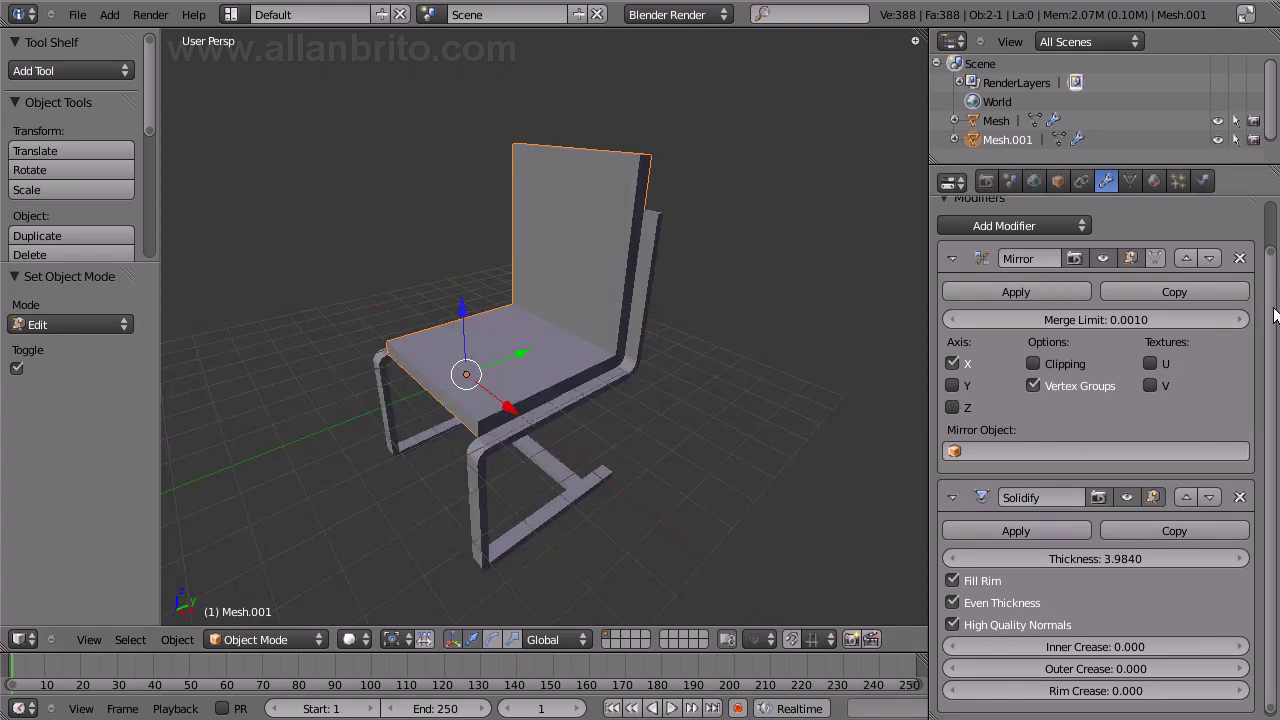
Add a Bevel modifier to Mesh.001 with width 0.500 to round the seat and back edges.
left_click(1079, 224)
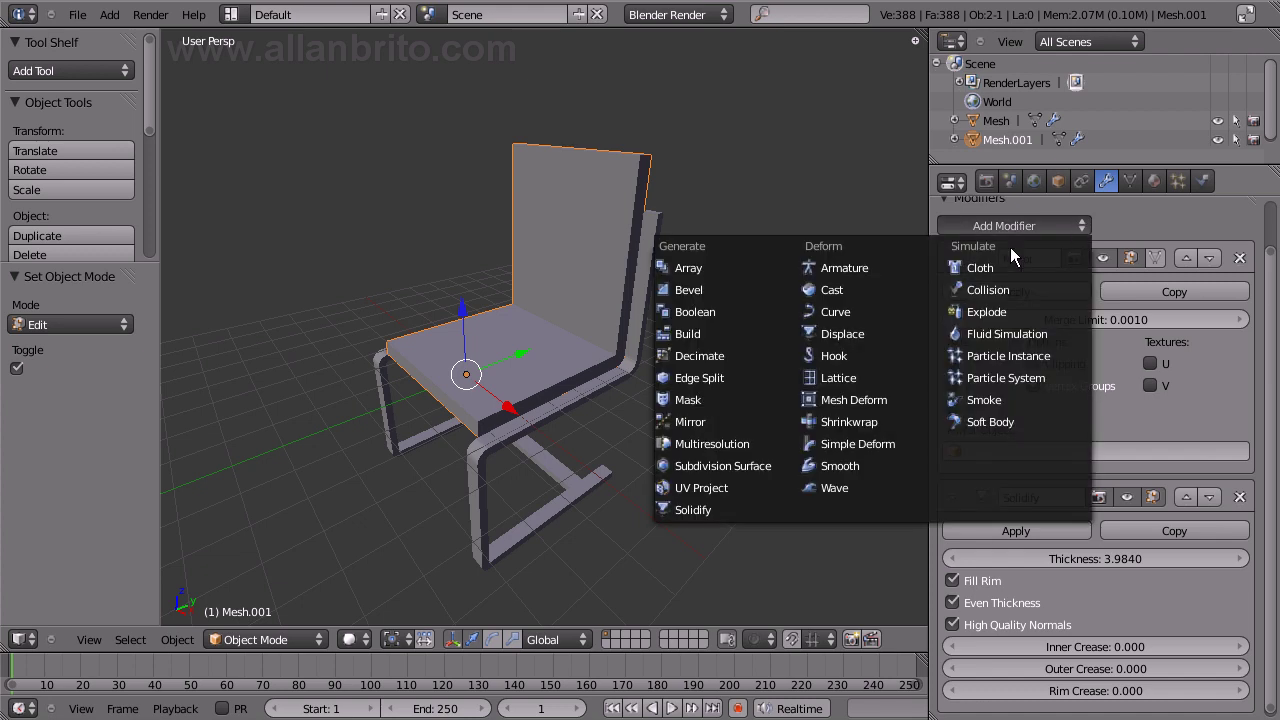
left_click(714, 290)
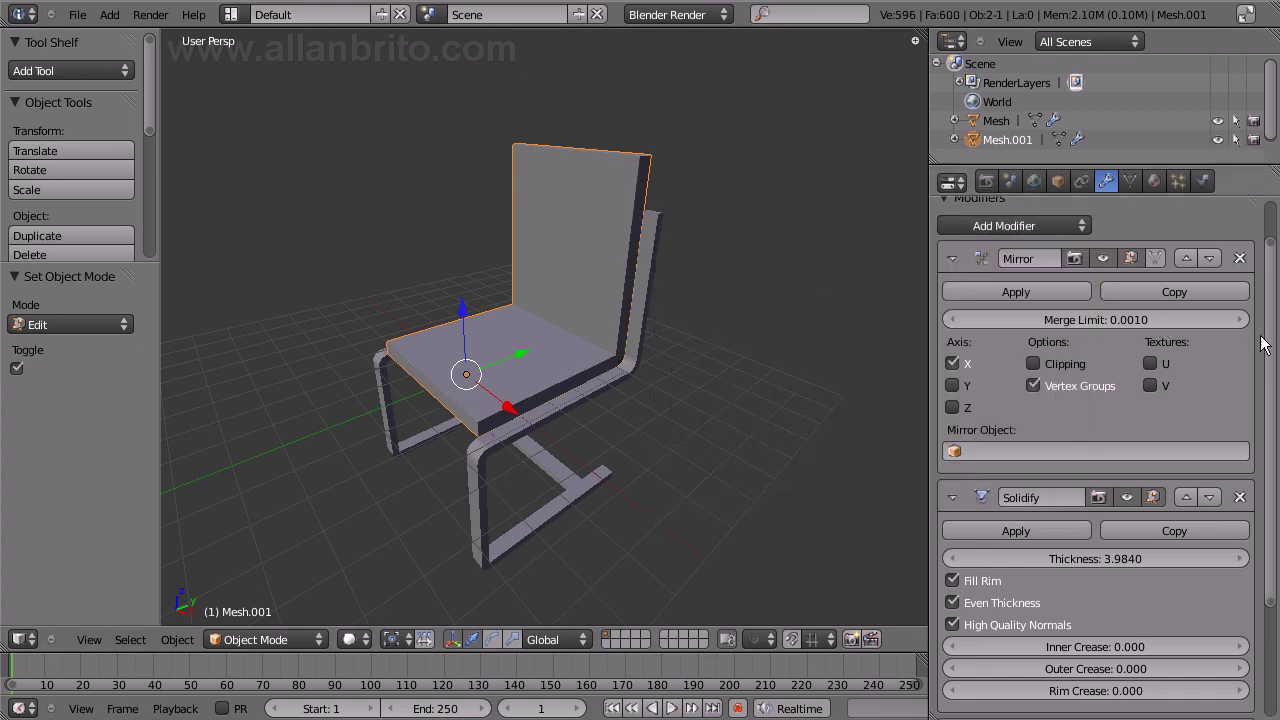
scroll(1262, 344, "down", 4)
left_click_drag(1036, 645, 1120, 645)
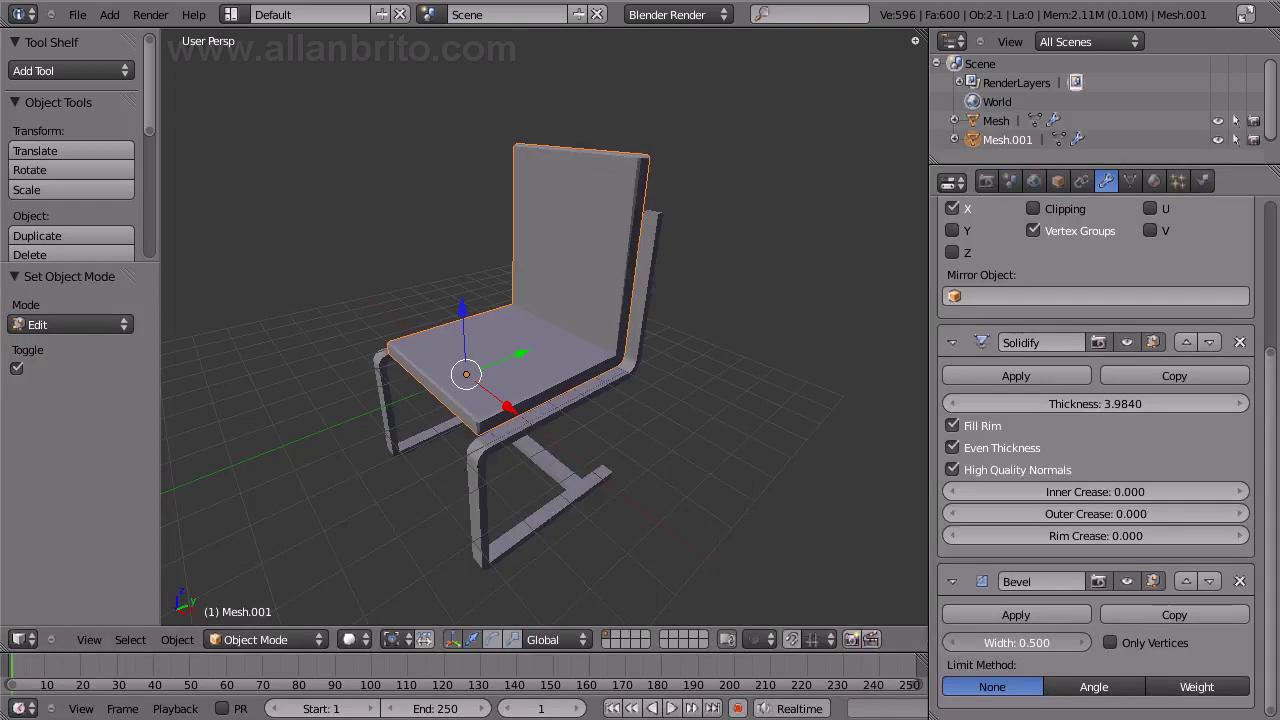
scroll(472, 448, "up", 5)
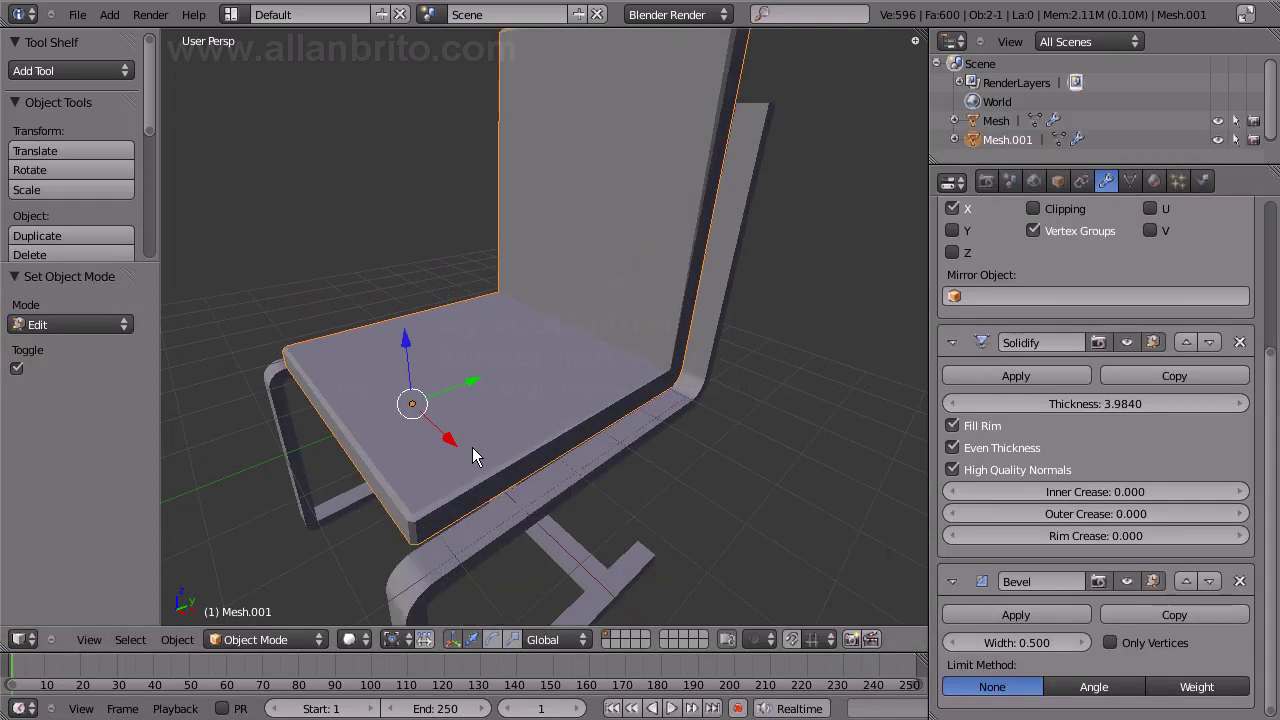
scroll(525, 392, "down", 3)
middle_click_drag(525, 392, 634, 340)
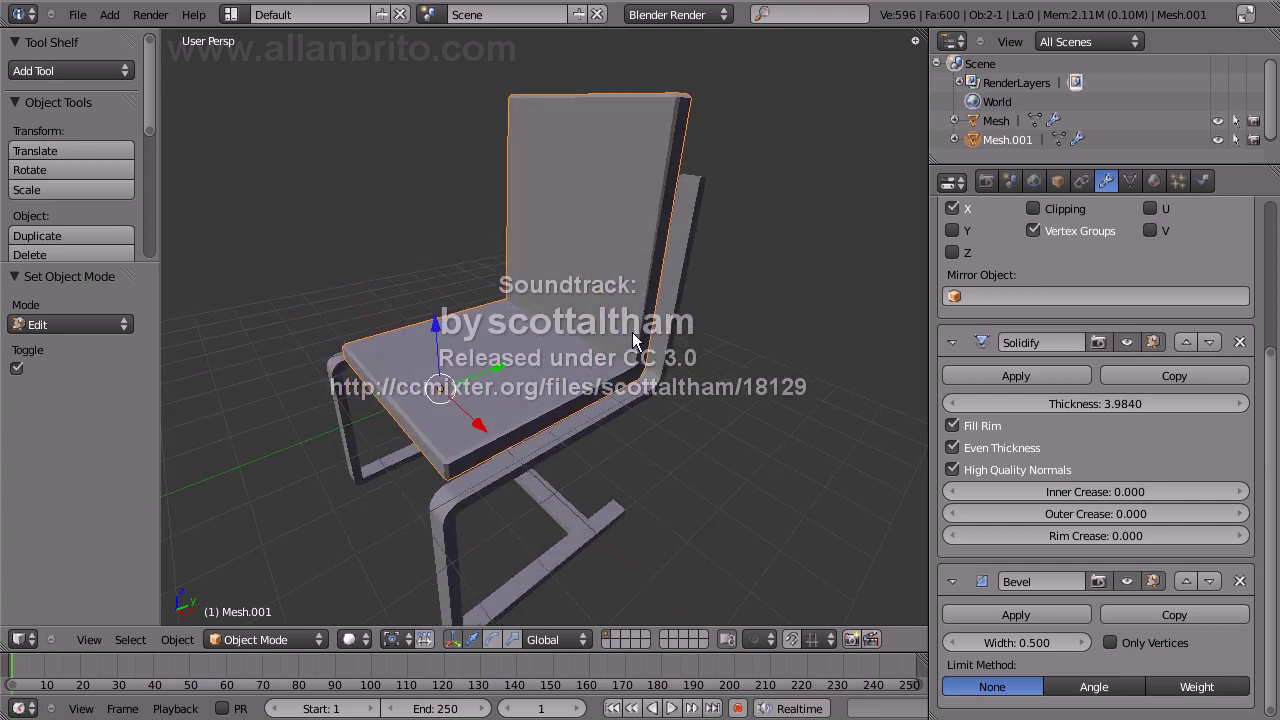